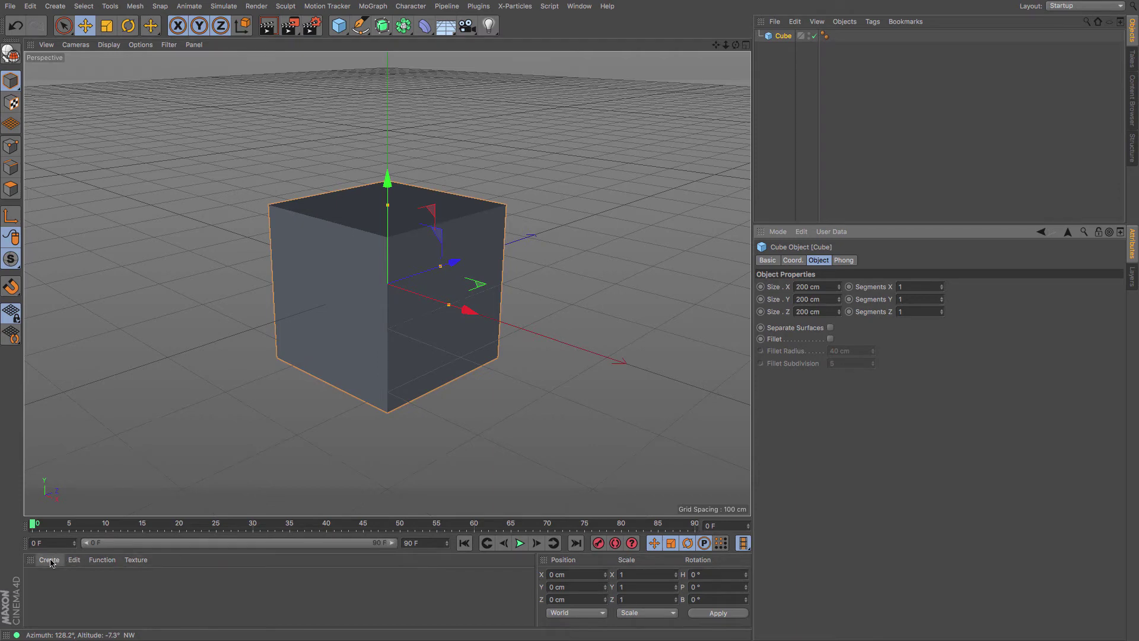
Step: Create a new material, Mat, and set its Color texture to the Brick shader
double_click(47, 586)
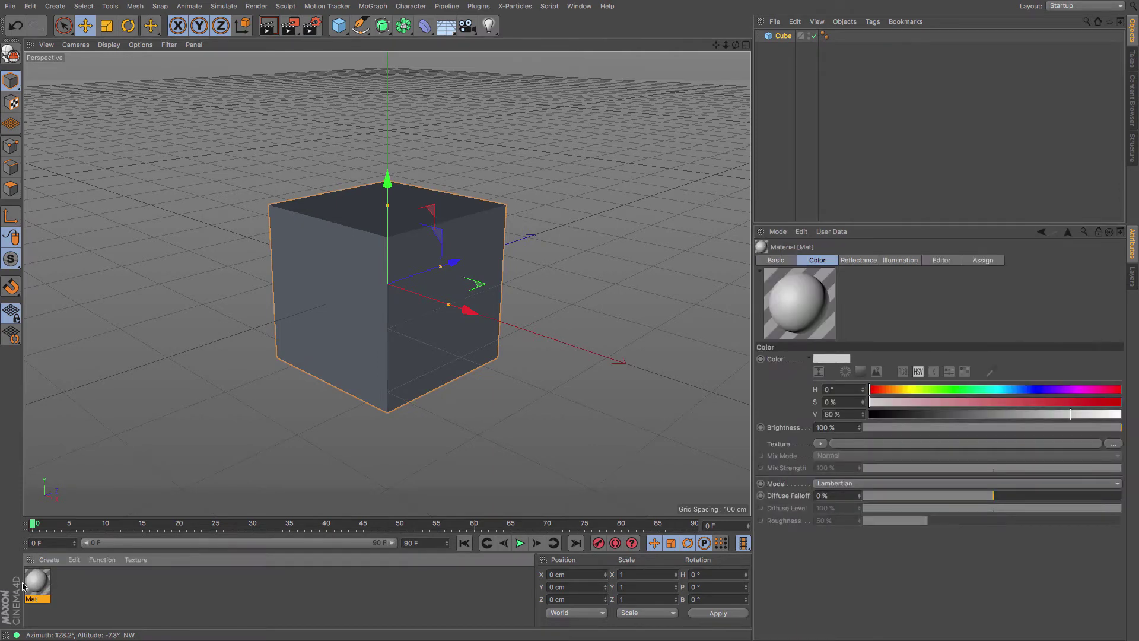
double_click(38, 585)
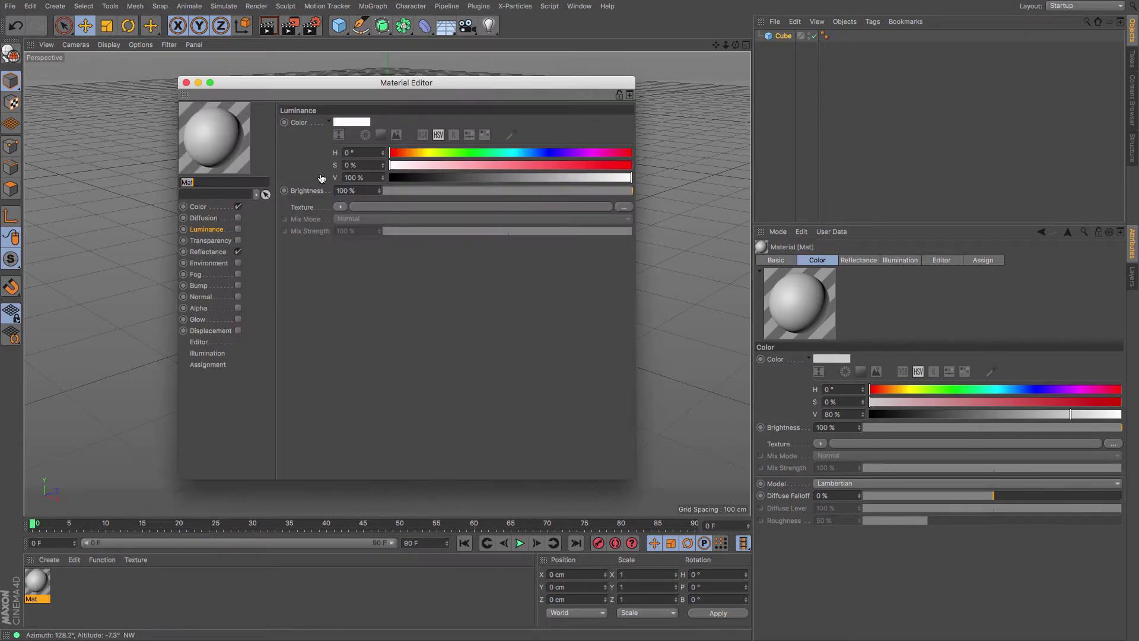
drag(335, 89, 837, 137)
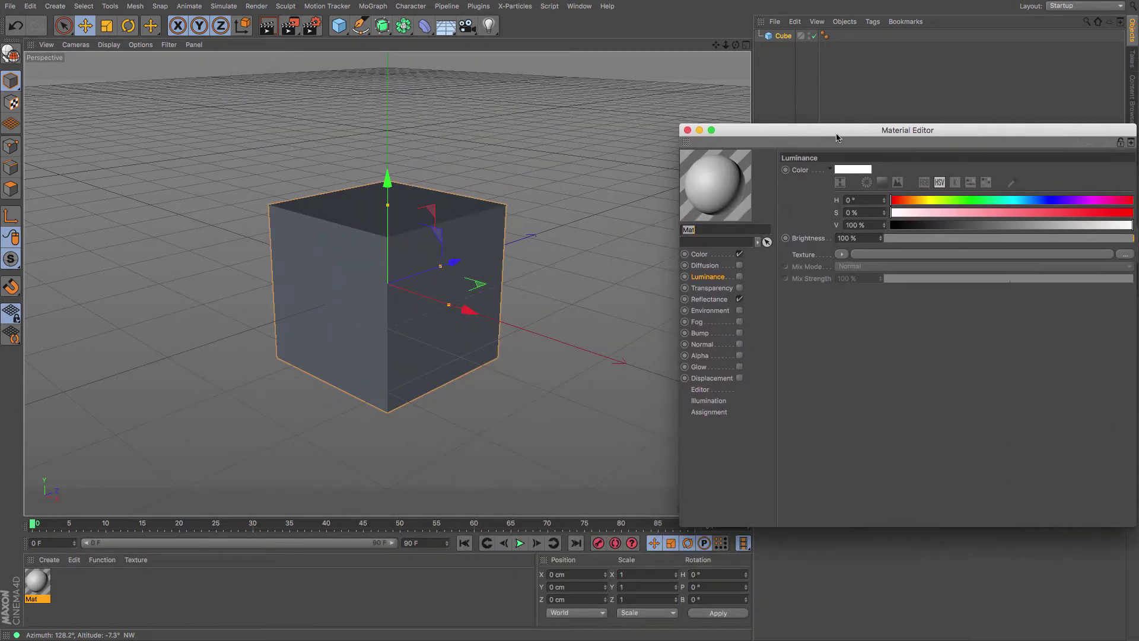
click(701, 254)
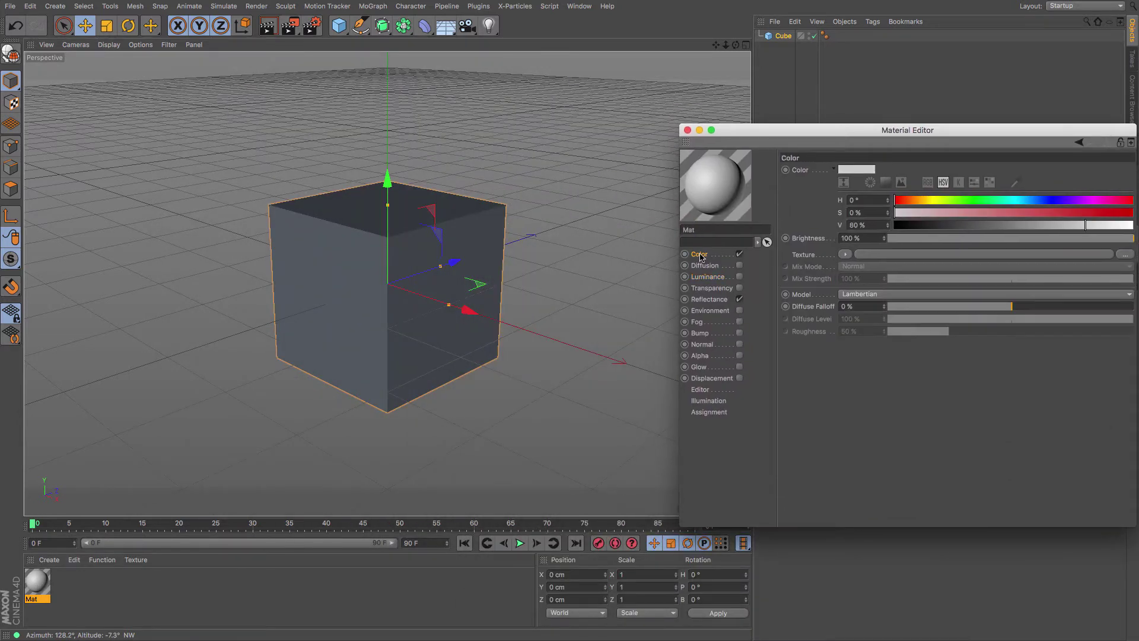
click(845, 254)
mouse_move(887, 483)
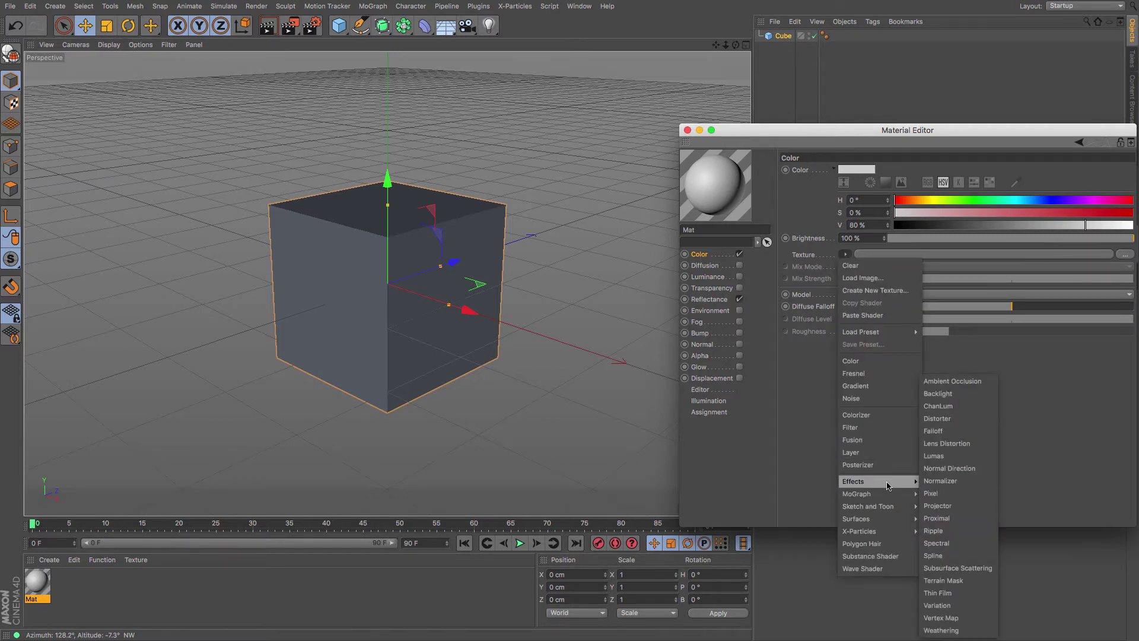
mouse_move(888, 518)
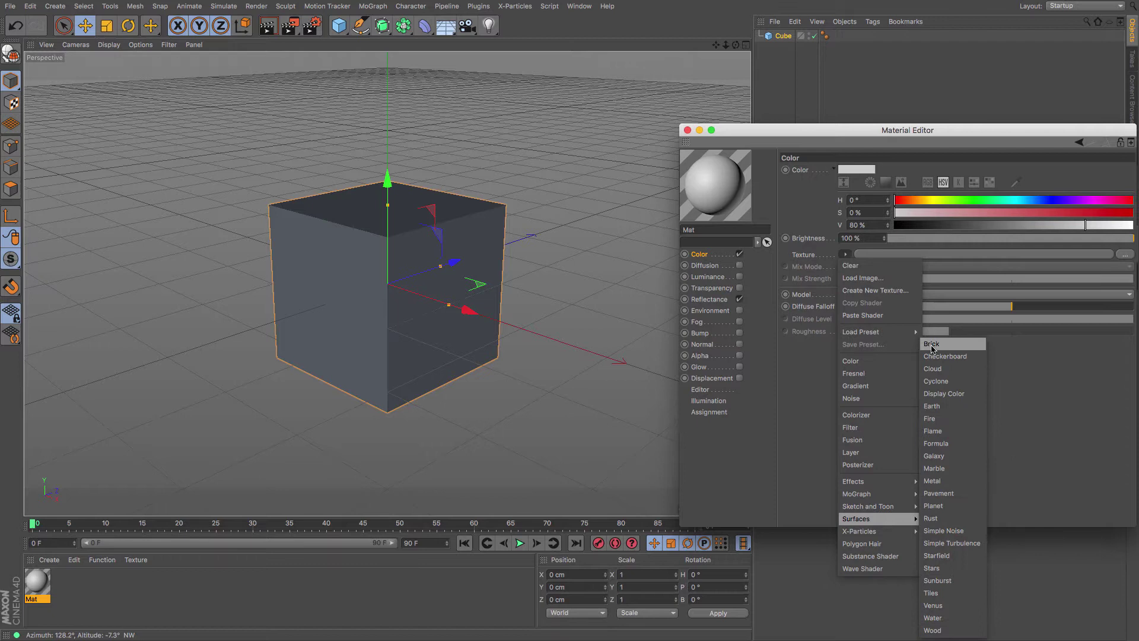
click(931, 345)
drag(771, 126, 717, 121)
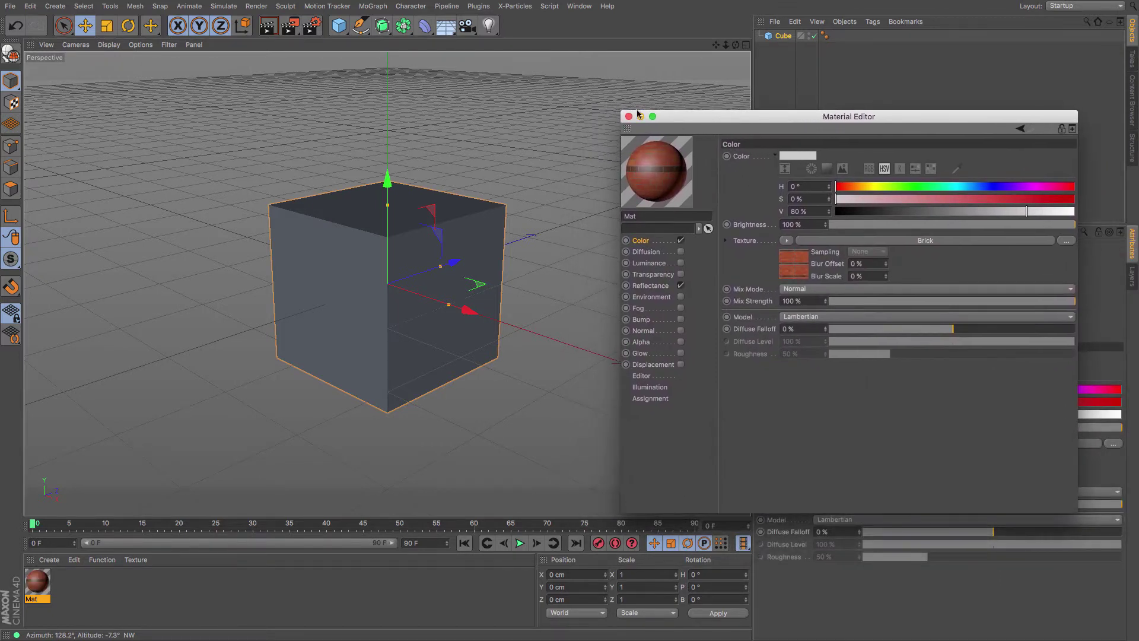
Step: Turn off Mat's reflectance and apply the material to the cube
click(682, 287)
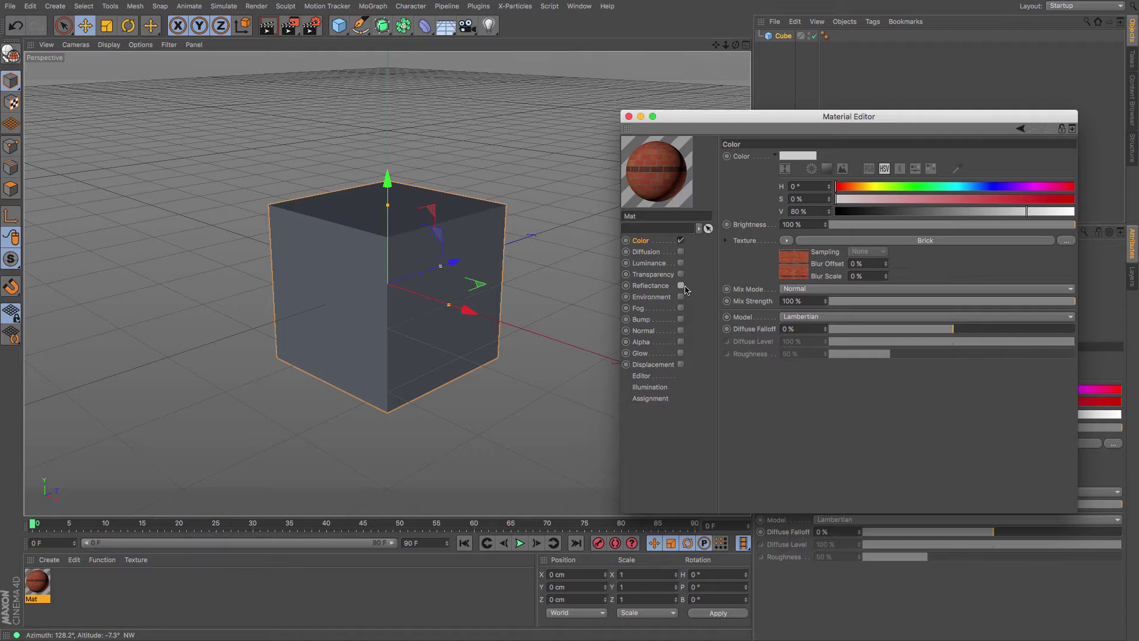
click(39, 591)
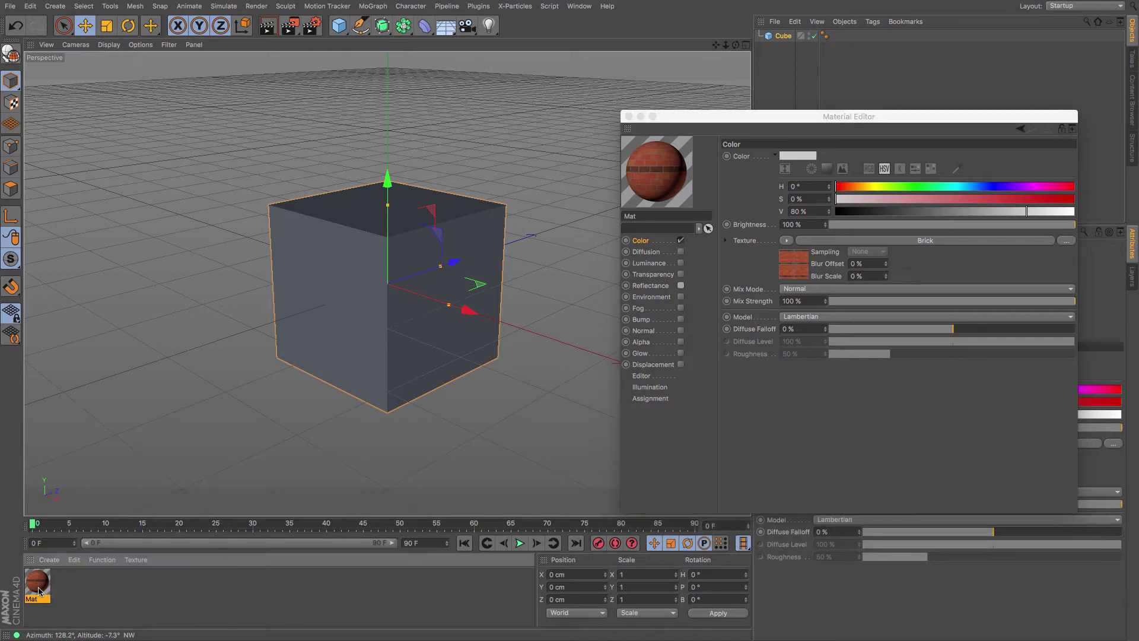
drag(39, 590, 331, 338)
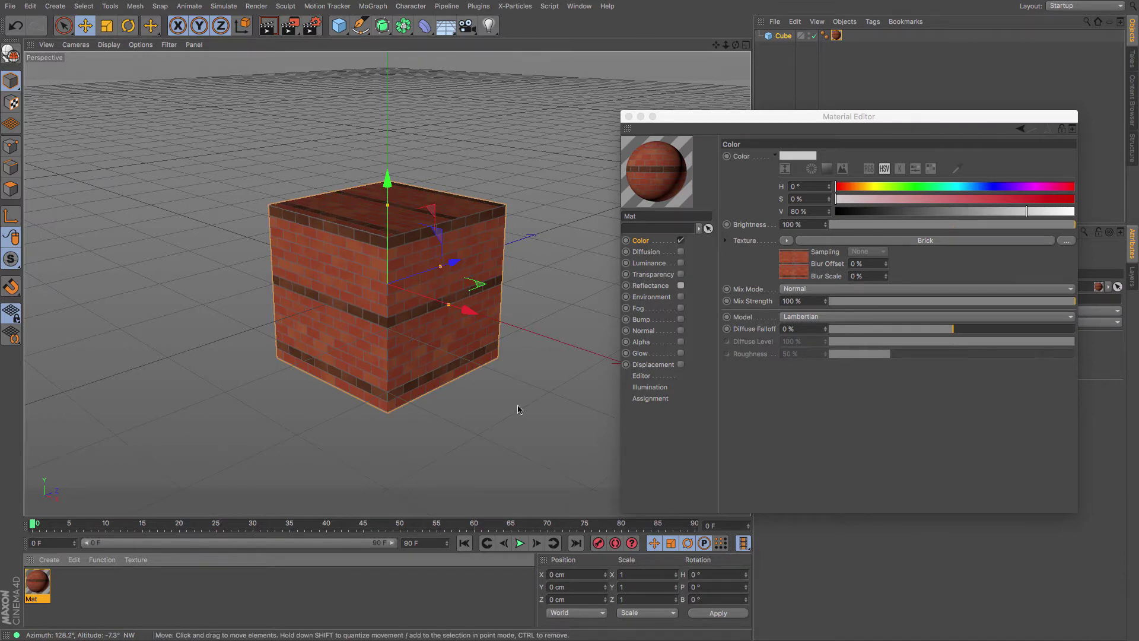
Step: Open the Brick shader's settings and test a 91% scale and wider bricks, undoing both
click(795, 269)
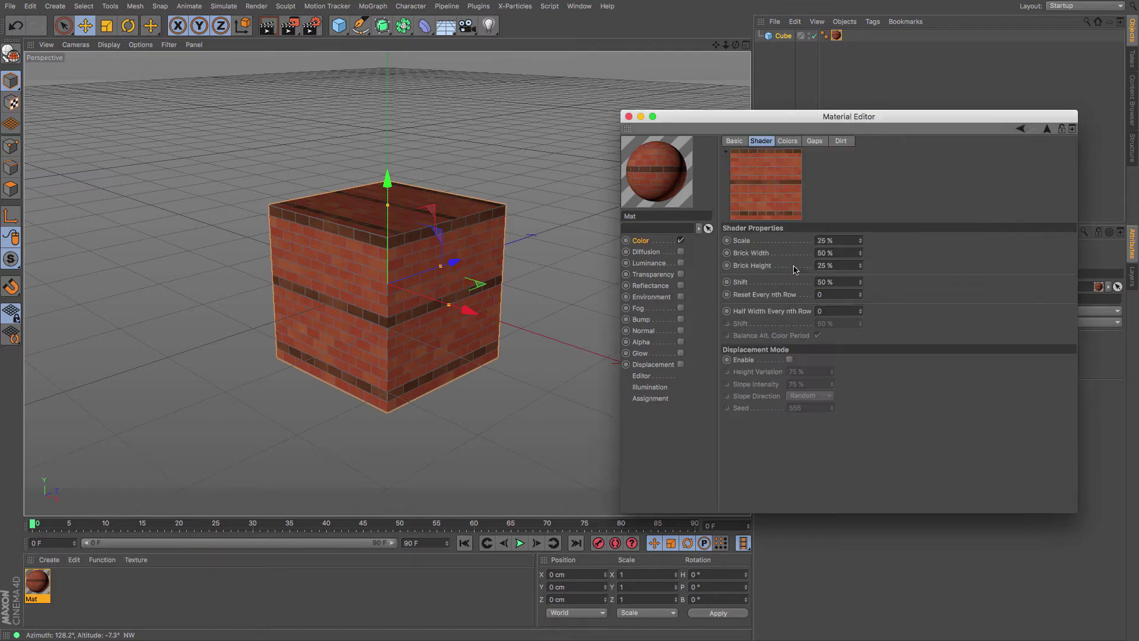
drag(853, 121, 893, 125)
click(776, 146)
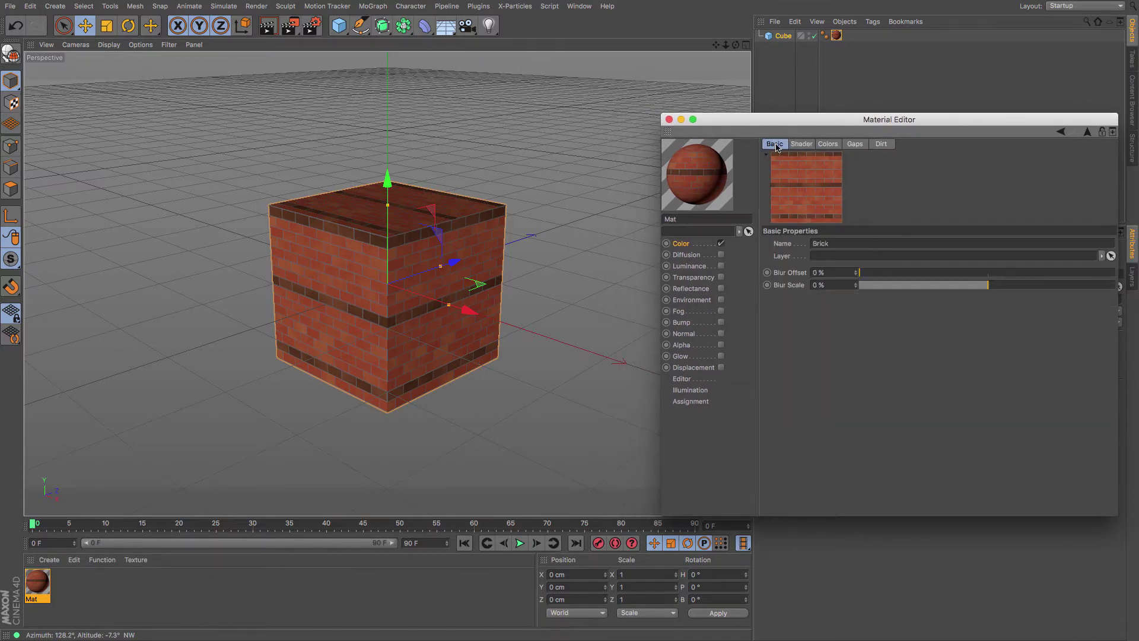
click(801, 144)
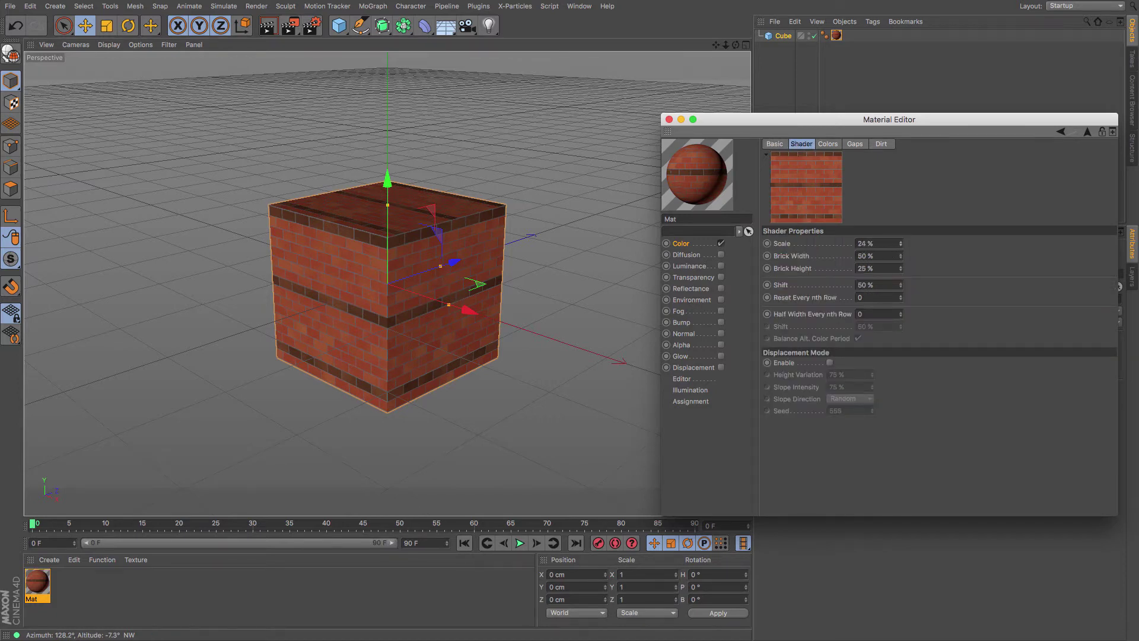
drag(900, 245, 899, 247)
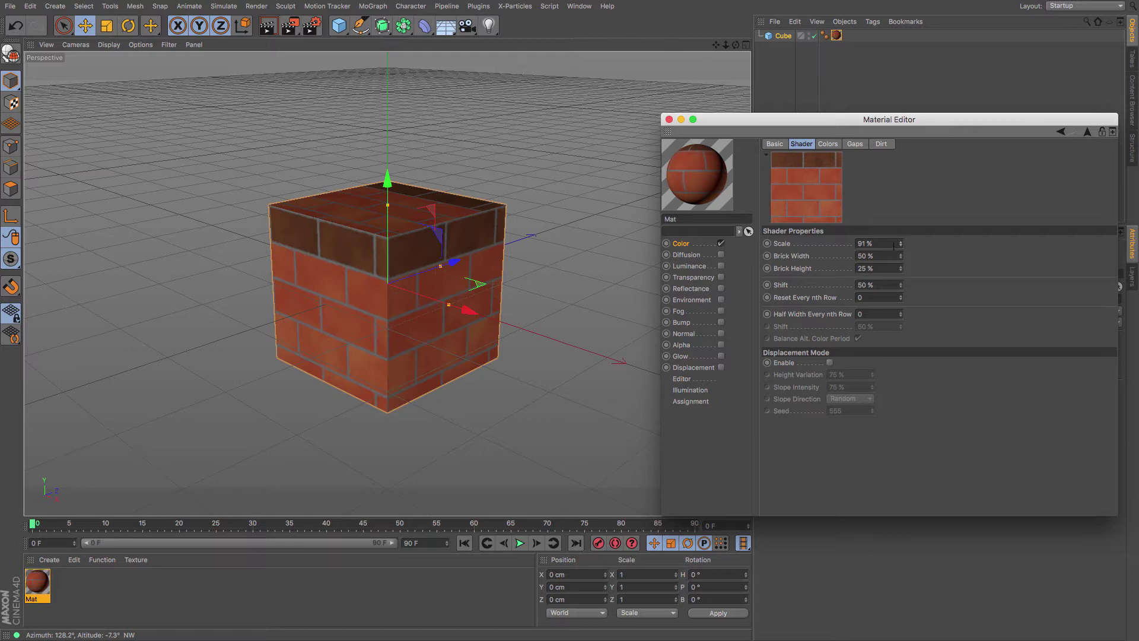
key(super+z)
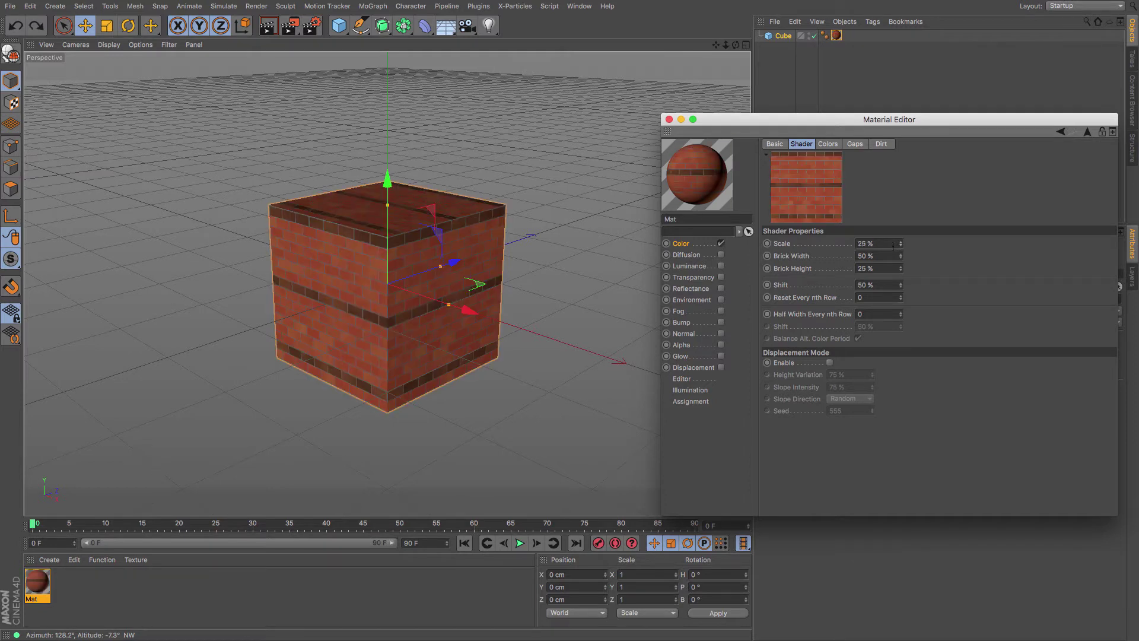
drag(900, 254, 901, 255)
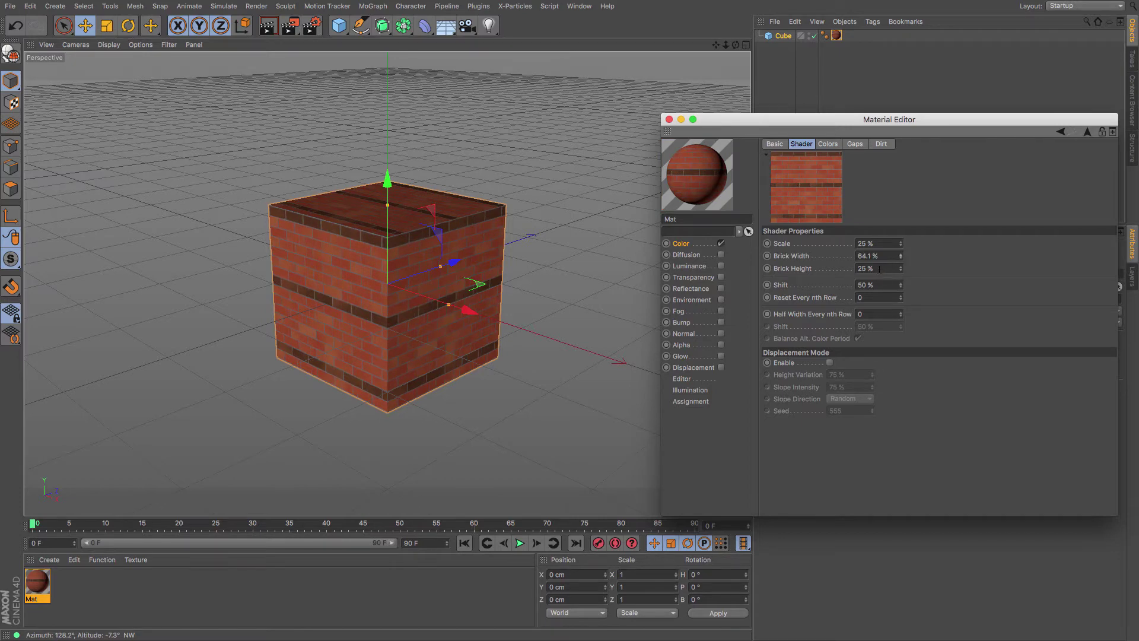
key(super+z)
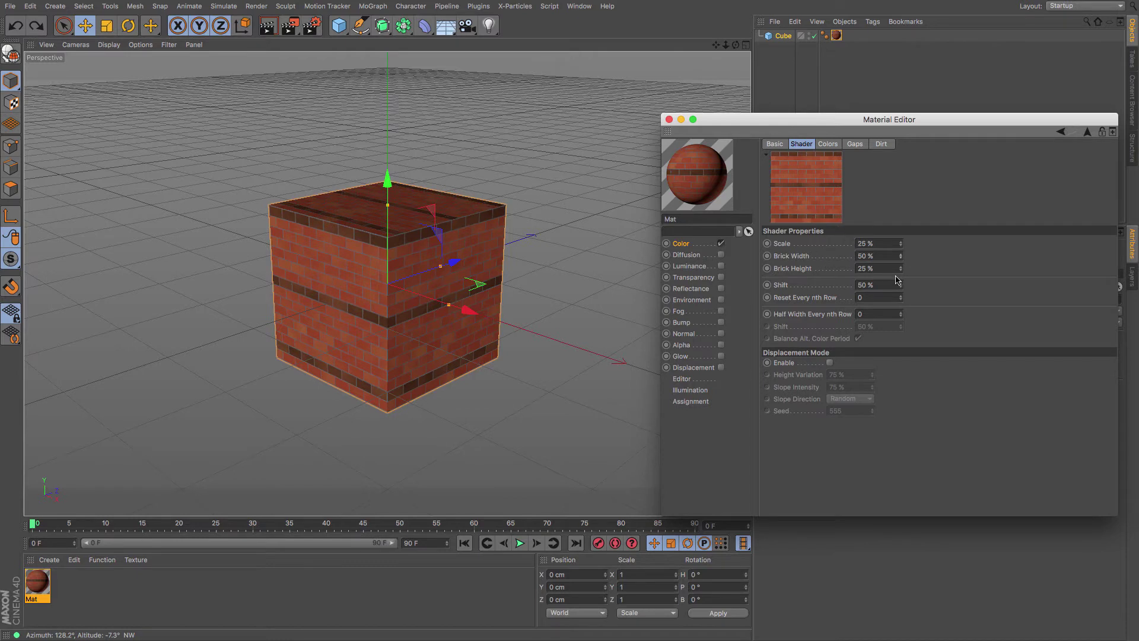
Step: Test taller bricks, more row shift and Half Width Every nth Row, restoring Half Width to 0
drag(901, 268, 902, 271)
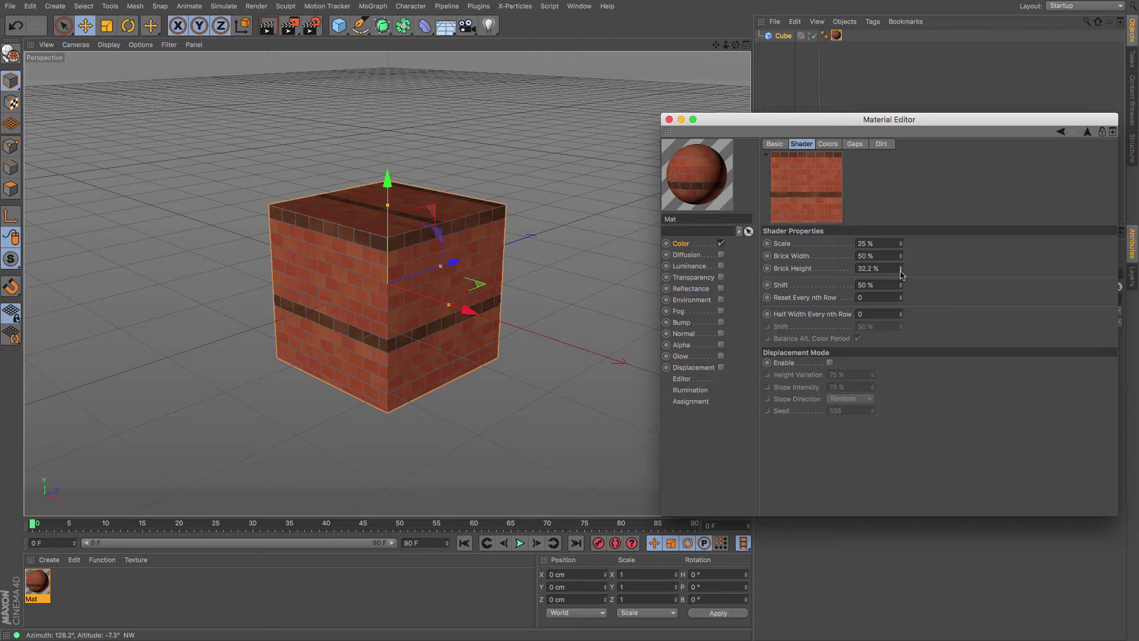
key(super+z)
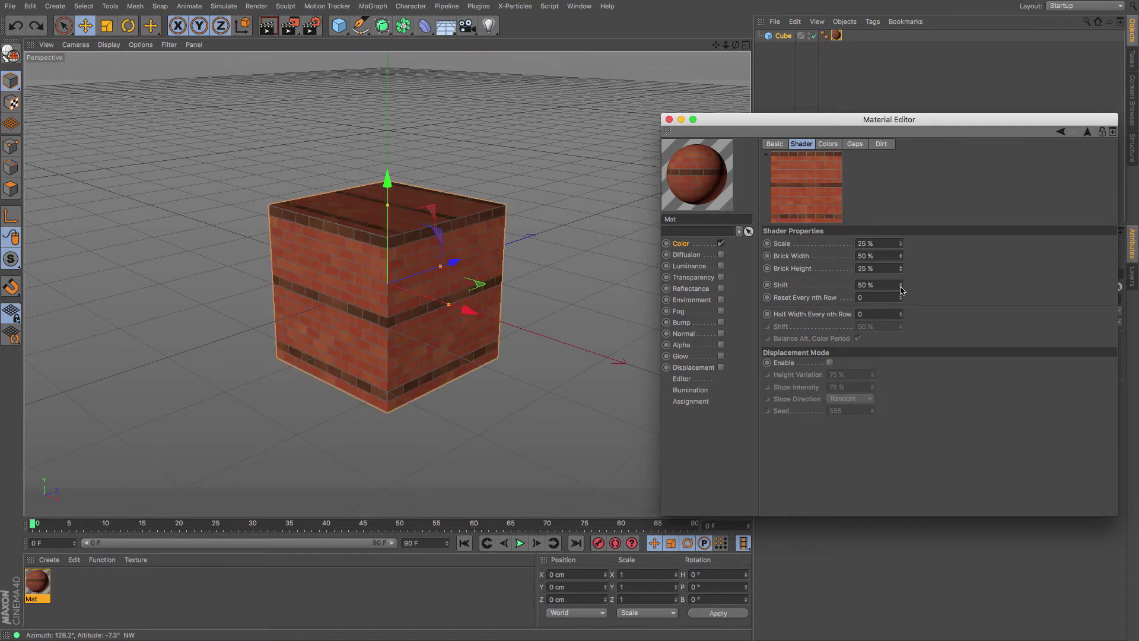
drag(900, 289, 901, 293)
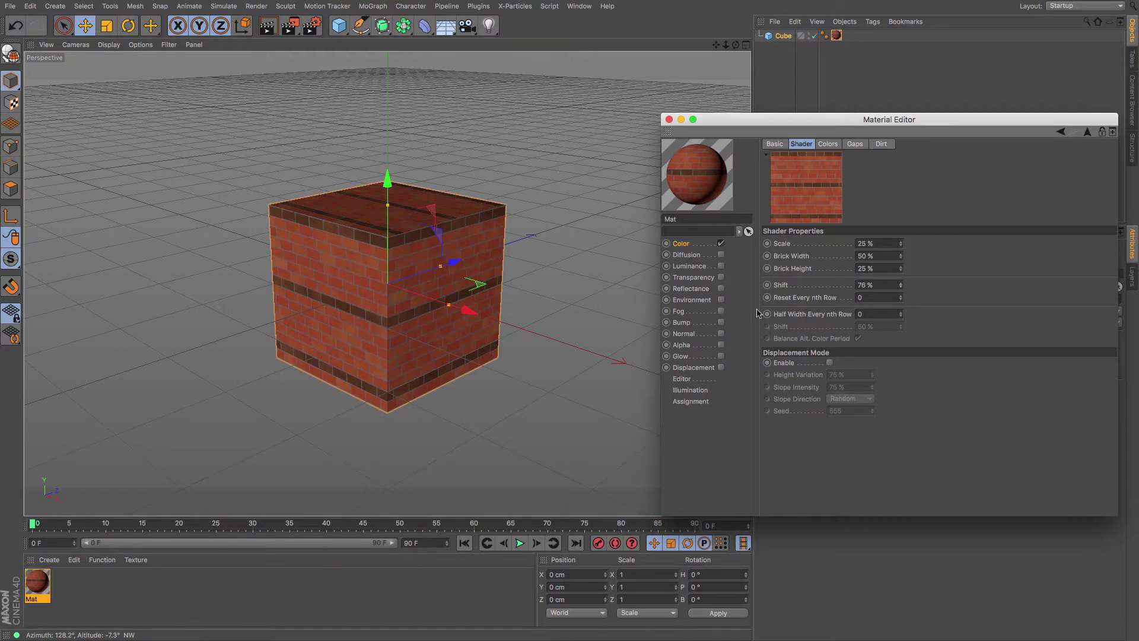
key(super+z)
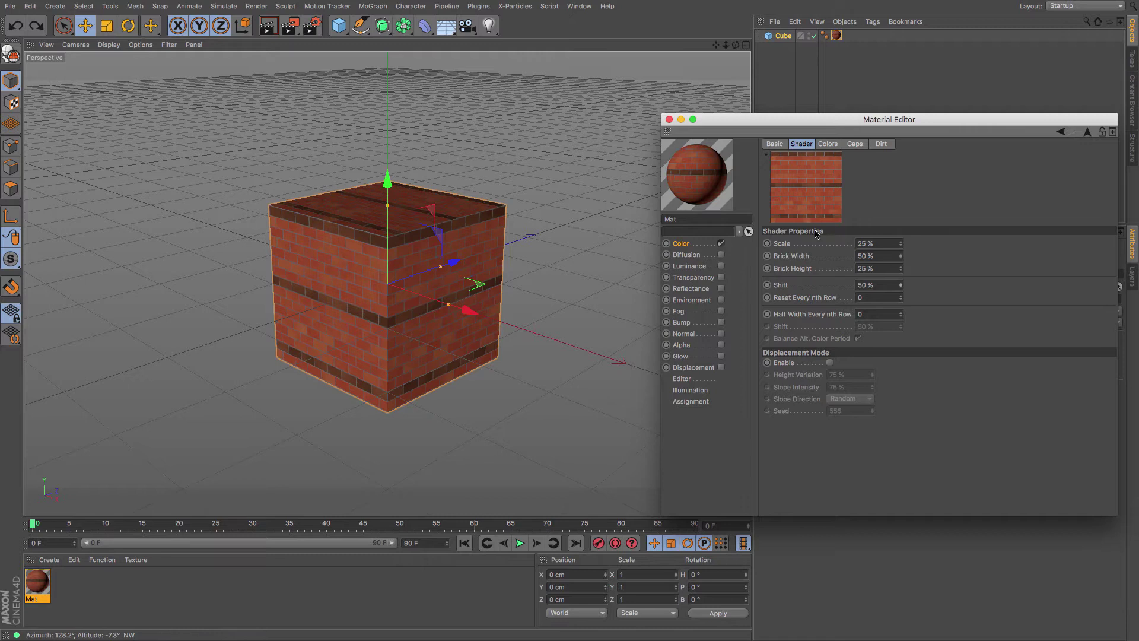
click(901, 313)
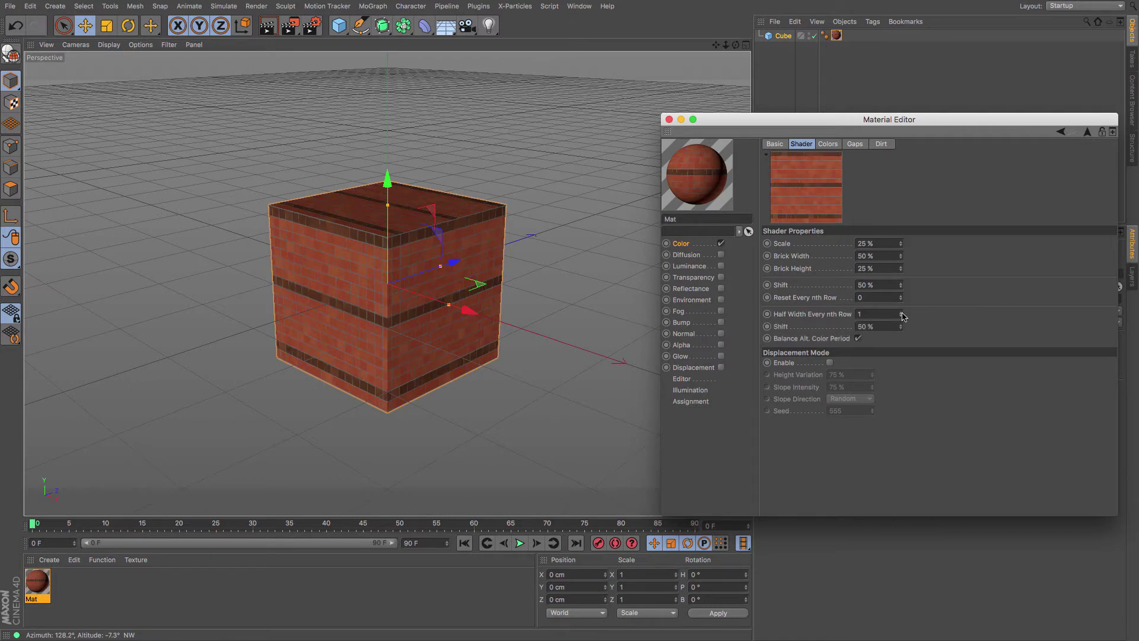
click(901, 313)
click(900, 324)
click(877, 314)
key(Return)
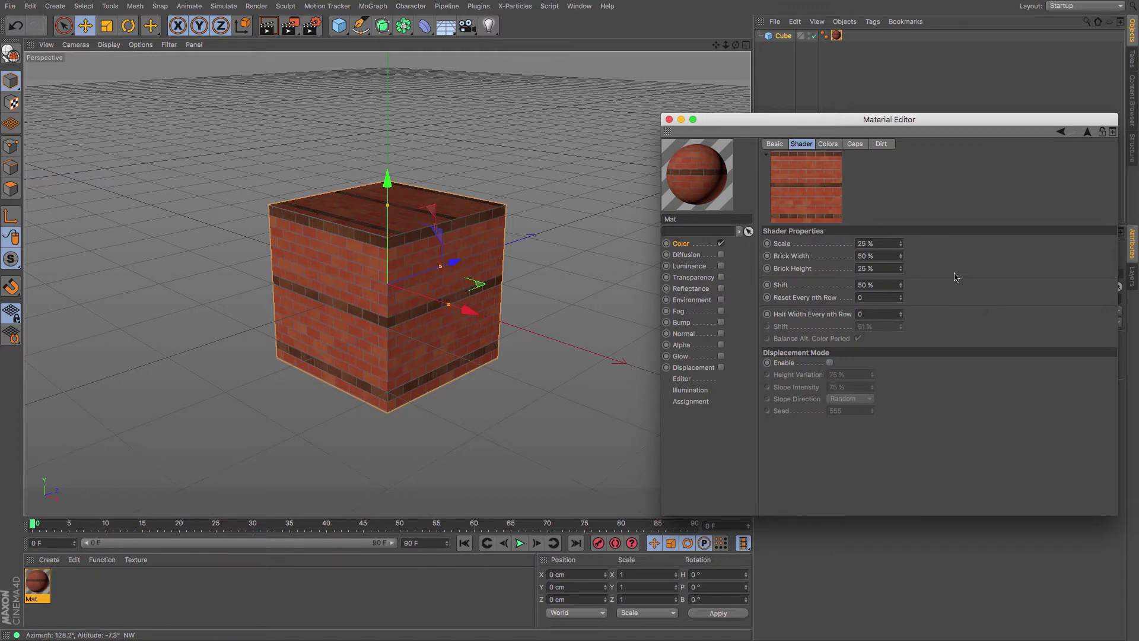
Step: In the Brick shader's Colors tab, set Alt. Color Every n Rows to 0
click(833, 146)
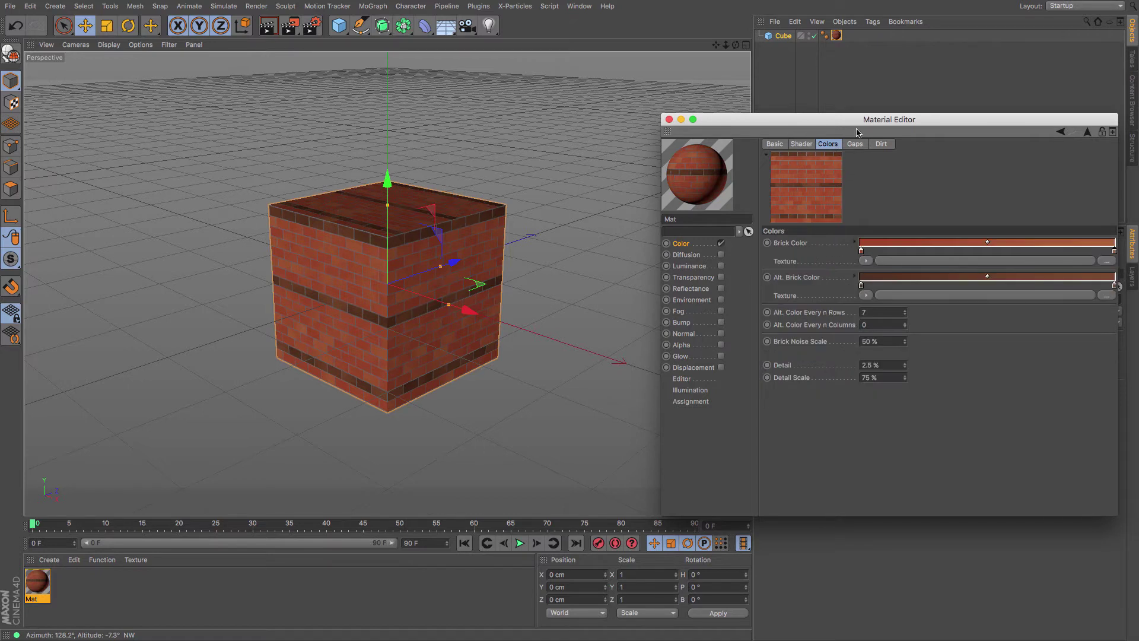
mouse_move(858, 123)
mouse_down()
mouse_move(847, 114)
mouse_move(872, 124)
mouse_up()
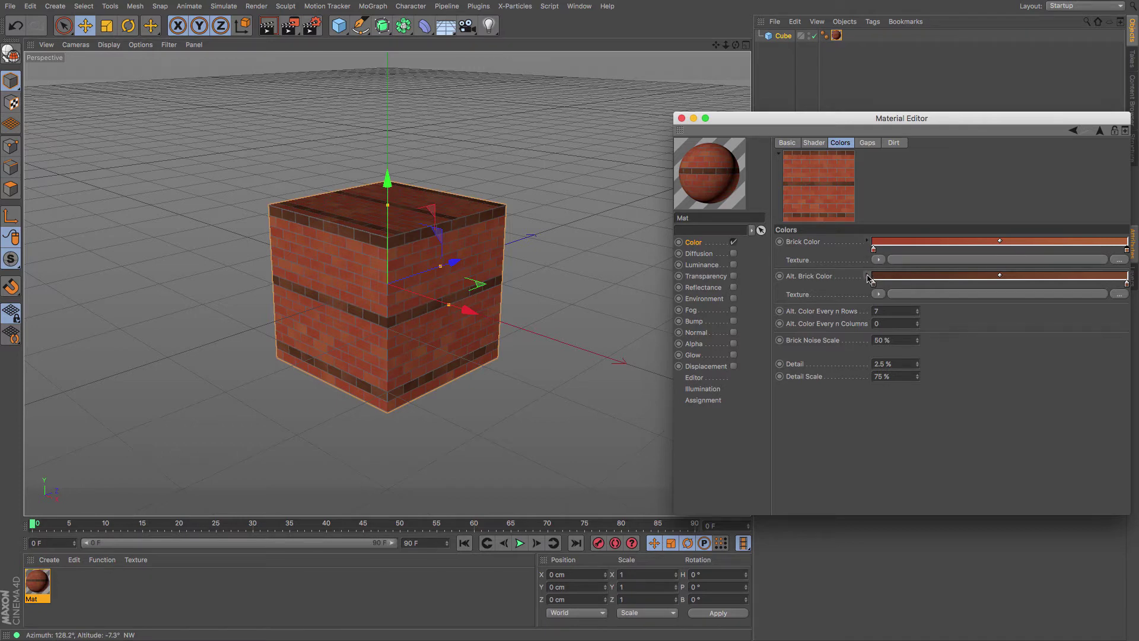
click(867, 276)
click(866, 276)
key(Return)
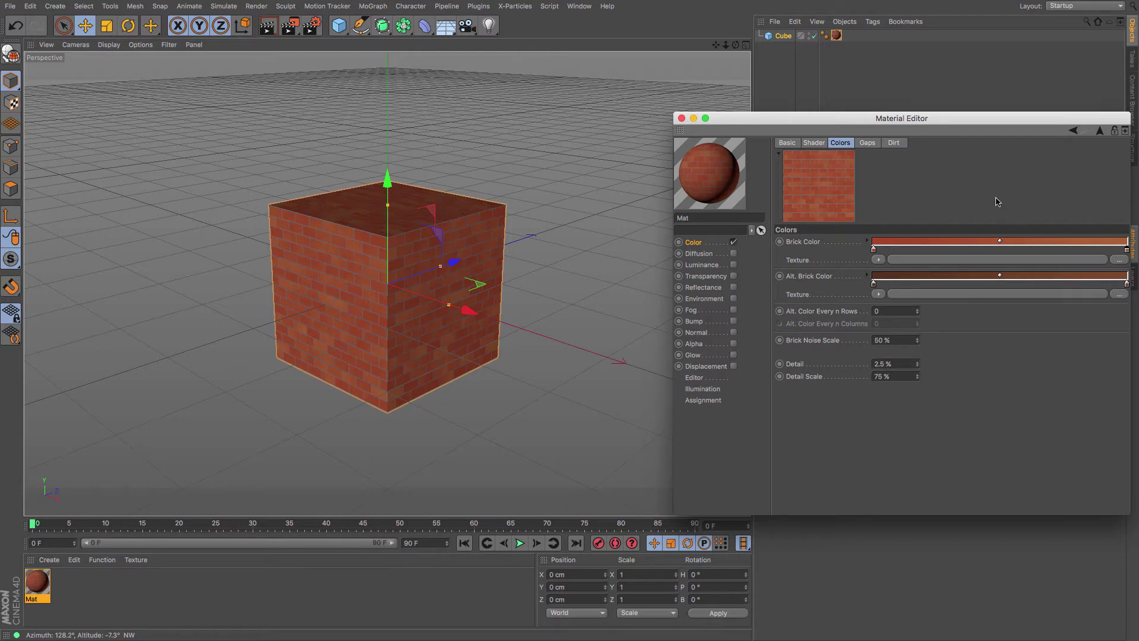
Step: Lower the Brick Color gradient knots to 48% and 50% value, with the right knot at hue 23°
click(872, 250)
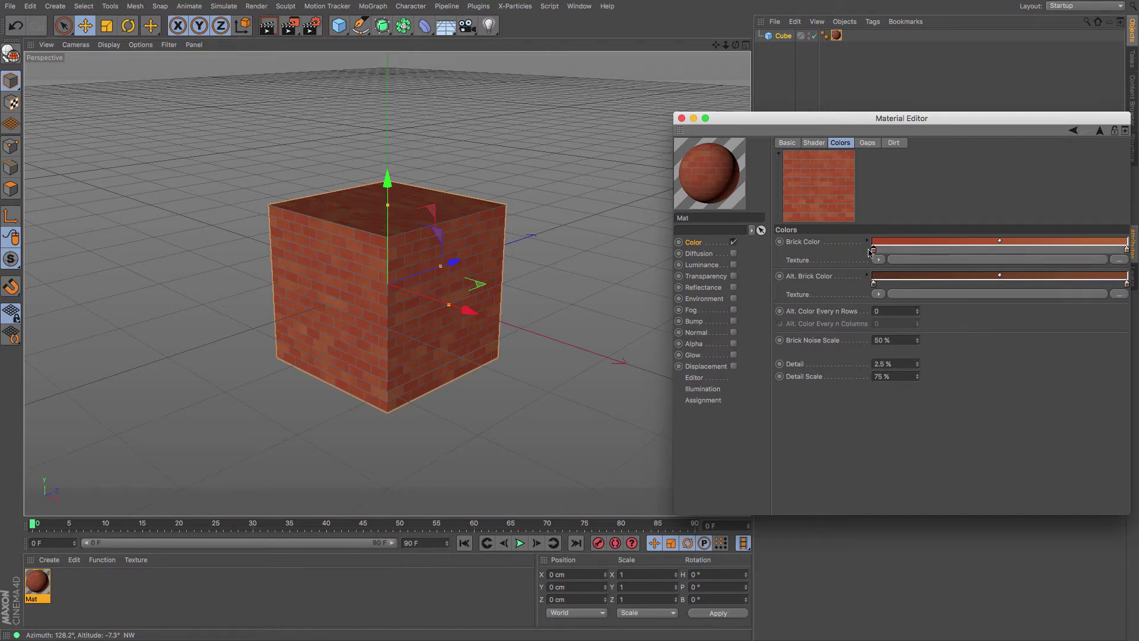
click(867, 241)
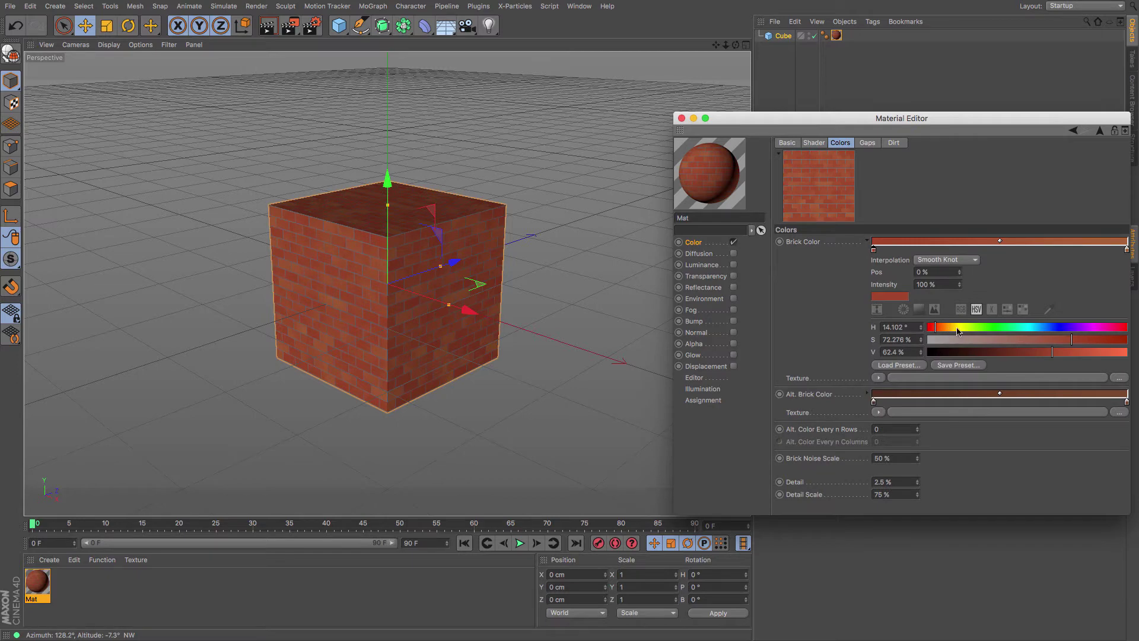
click(1025, 354)
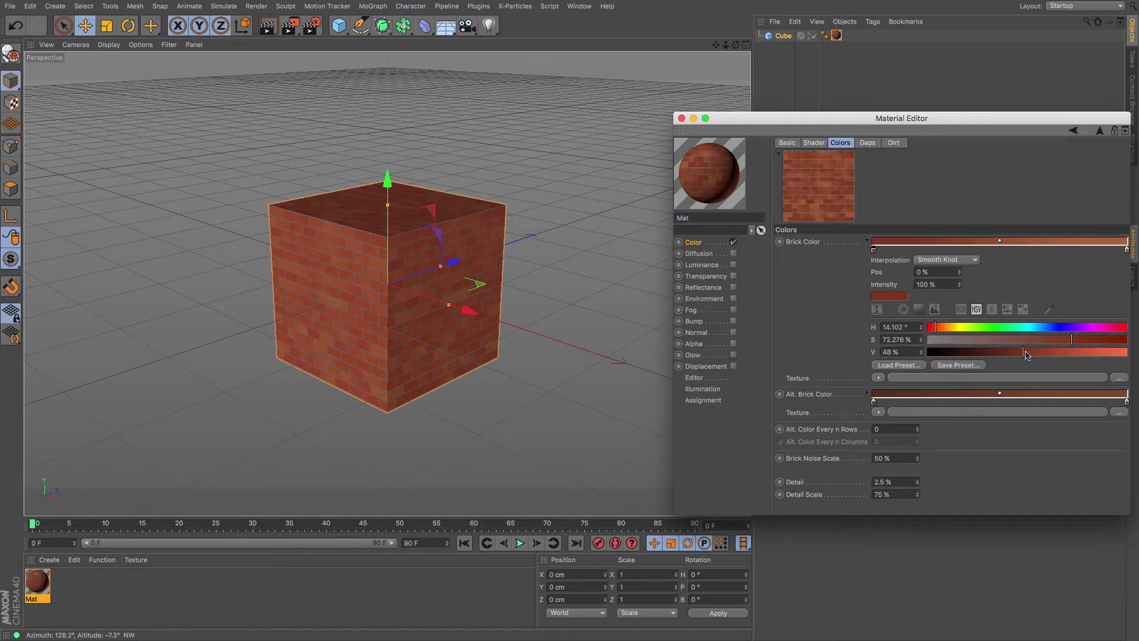
click(1127, 249)
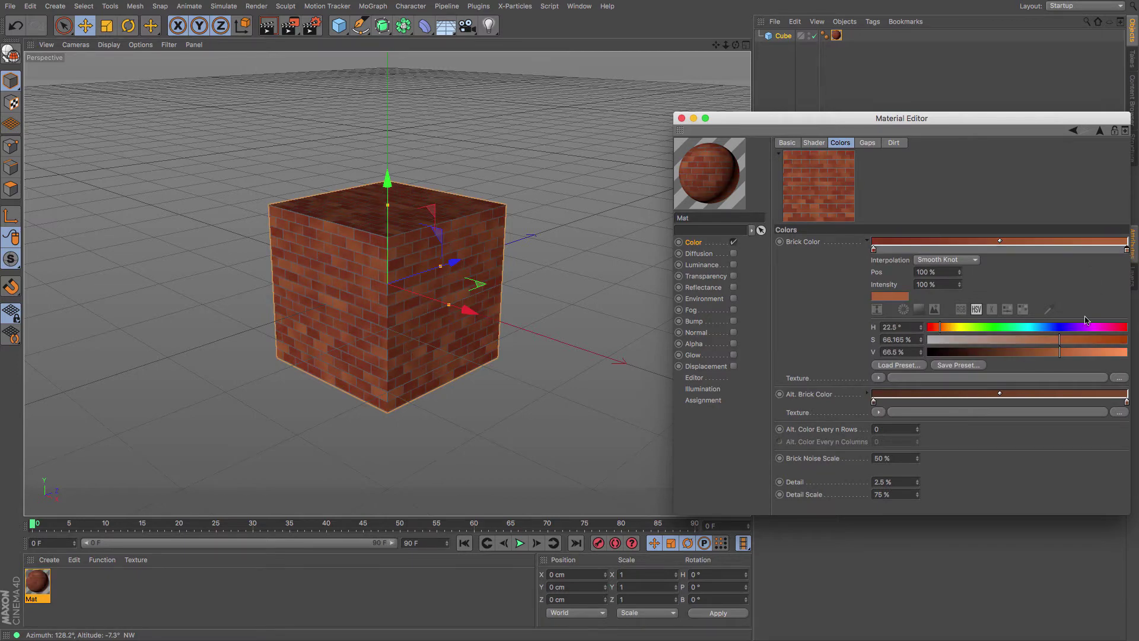
click(1029, 353)
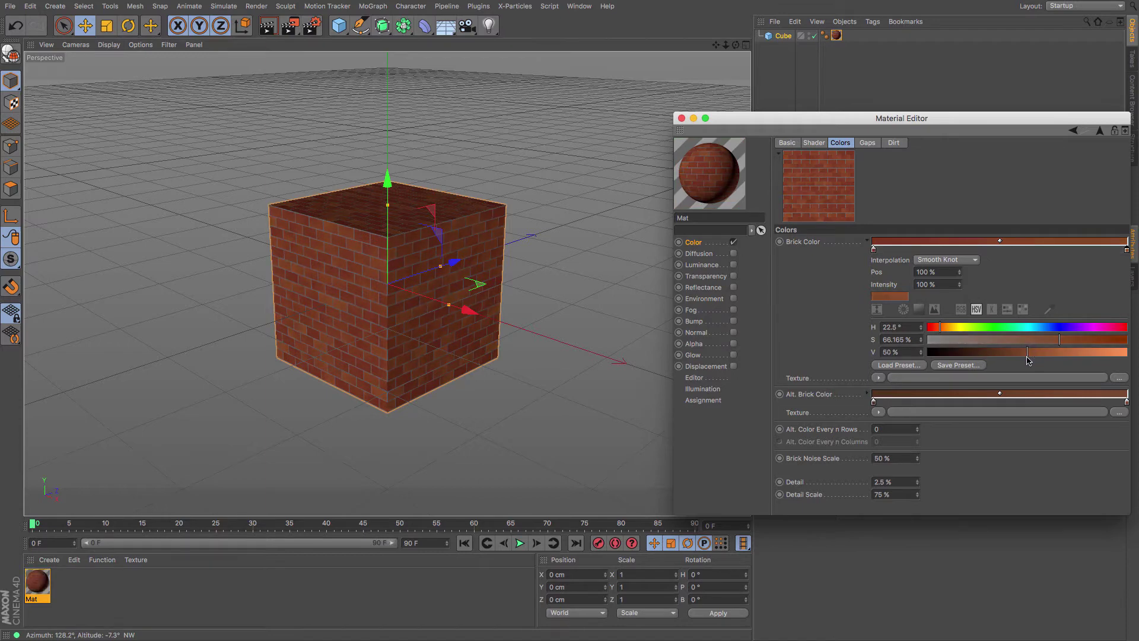
click(937, 327)
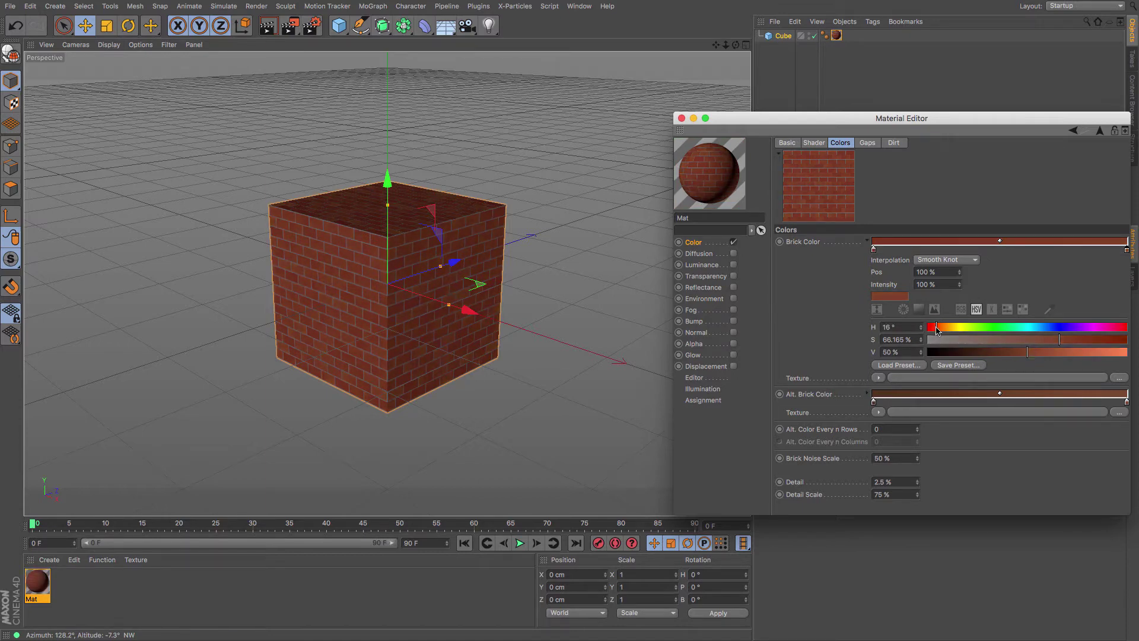
drag(936, 328, 940, 329)
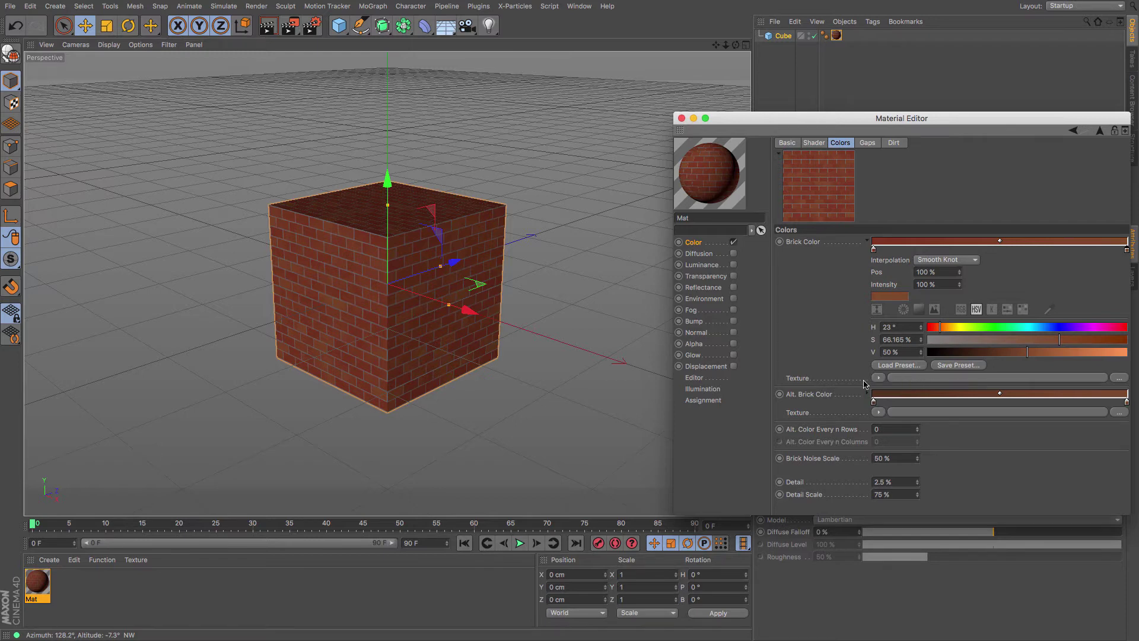
Step: Add a Noise texture to the brick colour and set its noise type to Naki
click(877, 378)
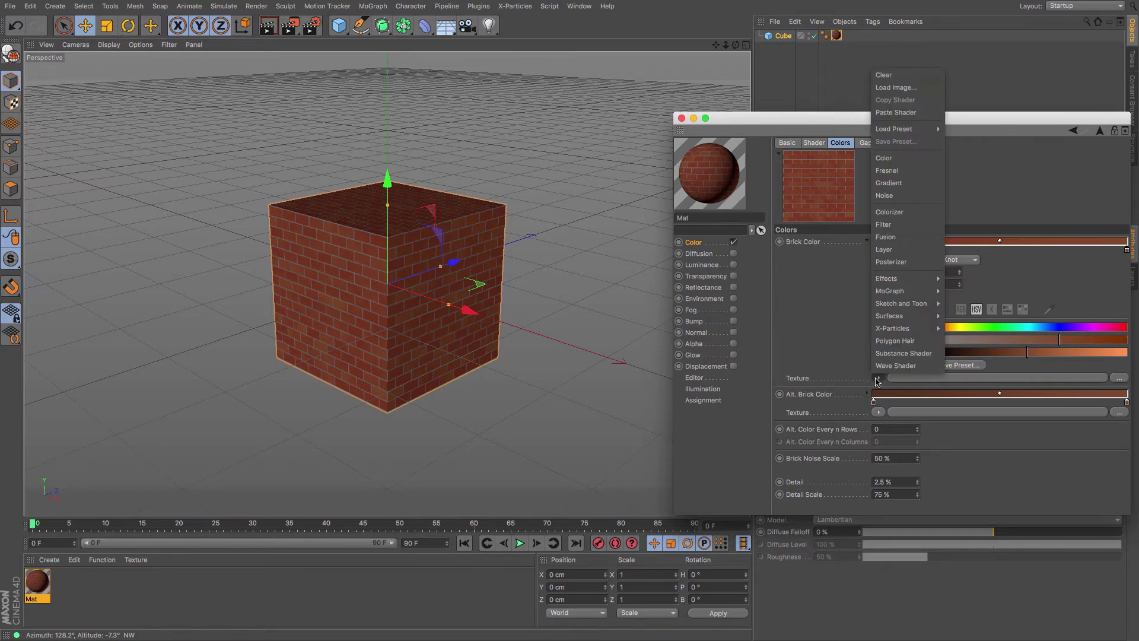
click(902, 196)
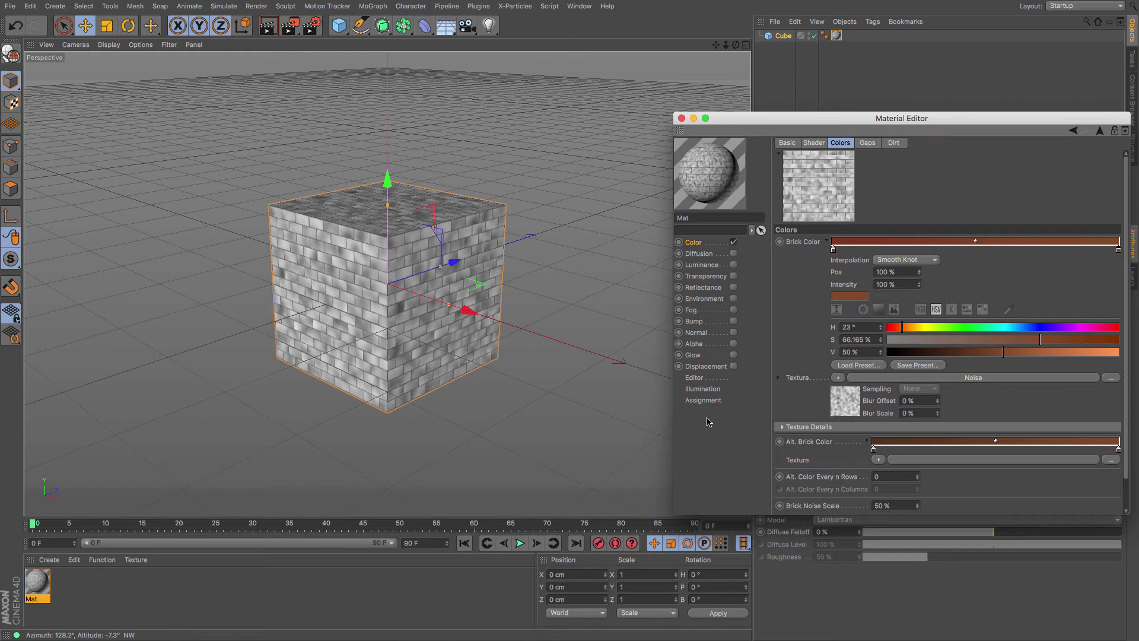
click(851, 405)
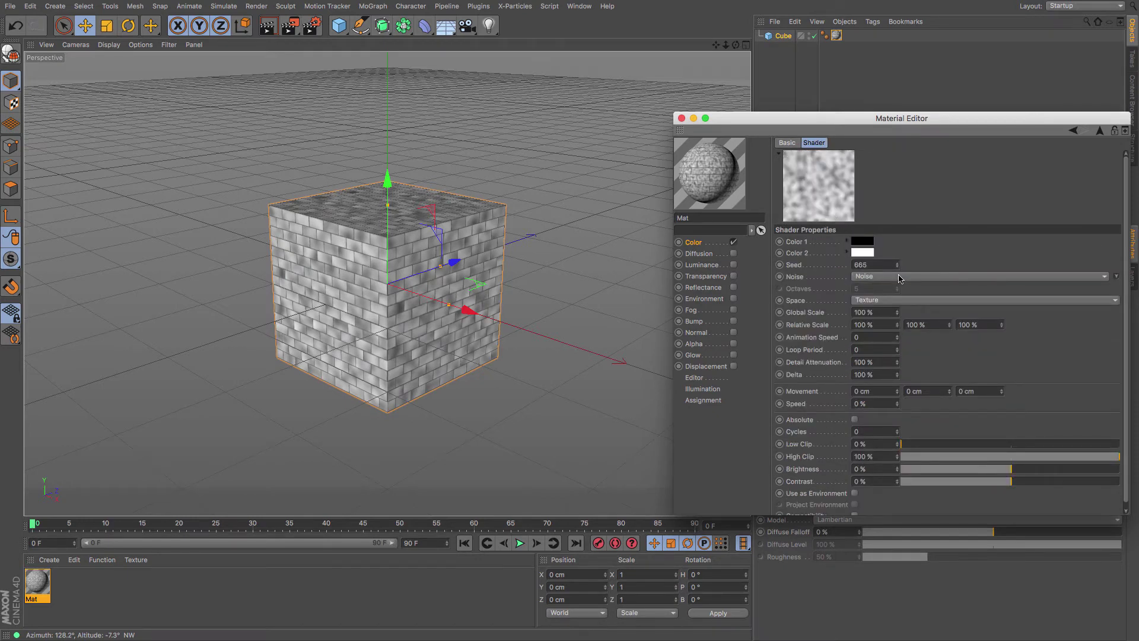
click(930, 278)
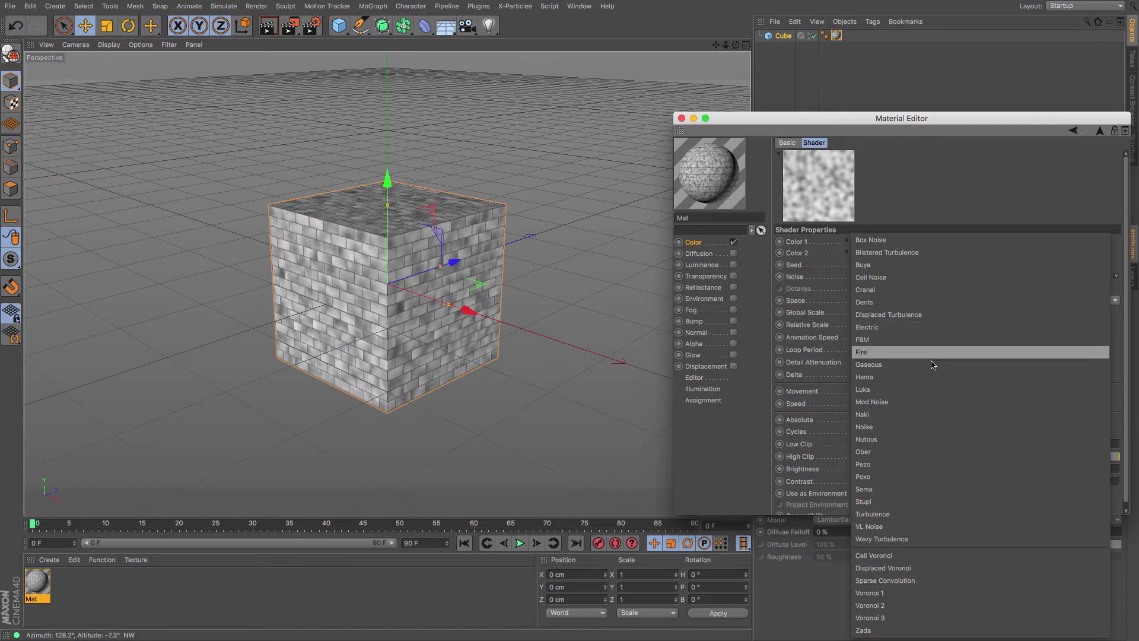
click(926, 413)
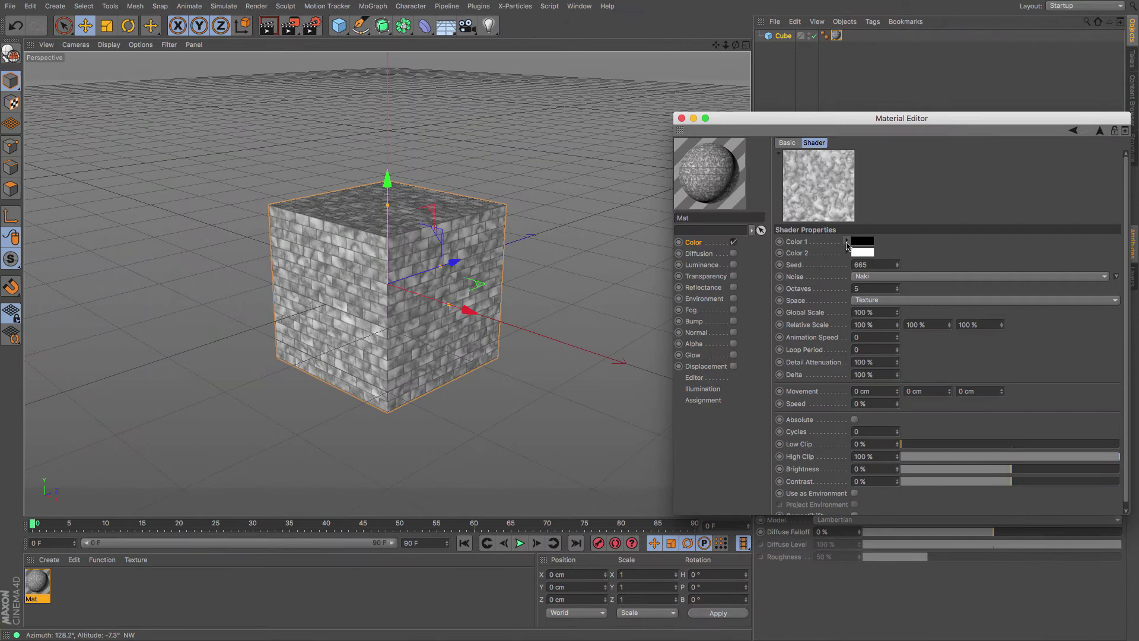
Step: Make the noise's Color 1 a red at 60% value
click(847, 242)
click(1048, 297)
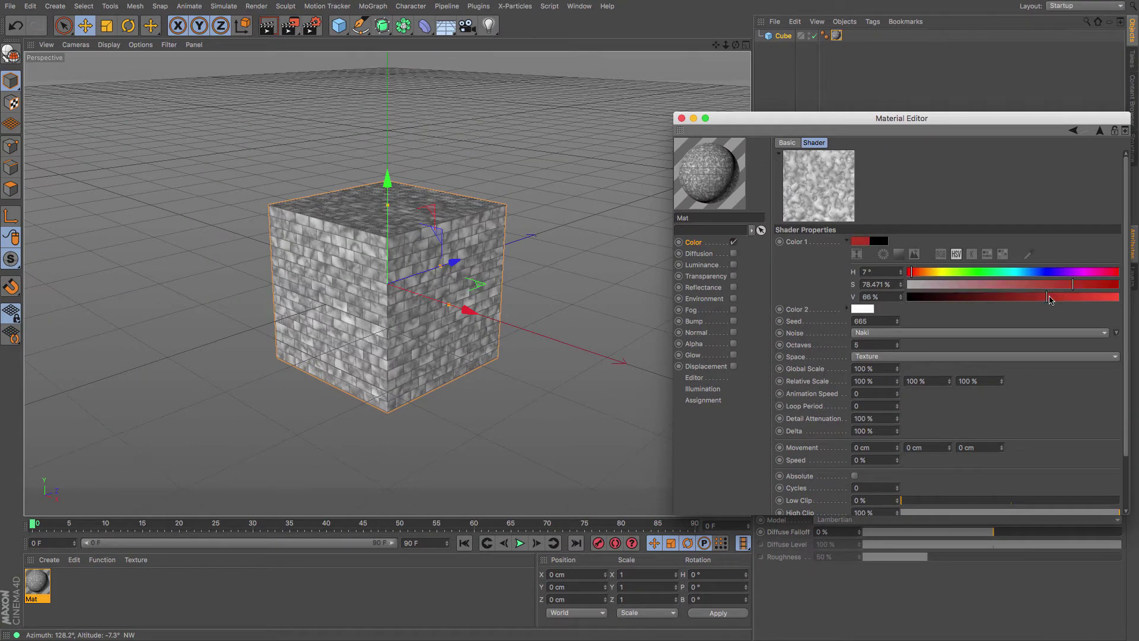
click(1034, 297)
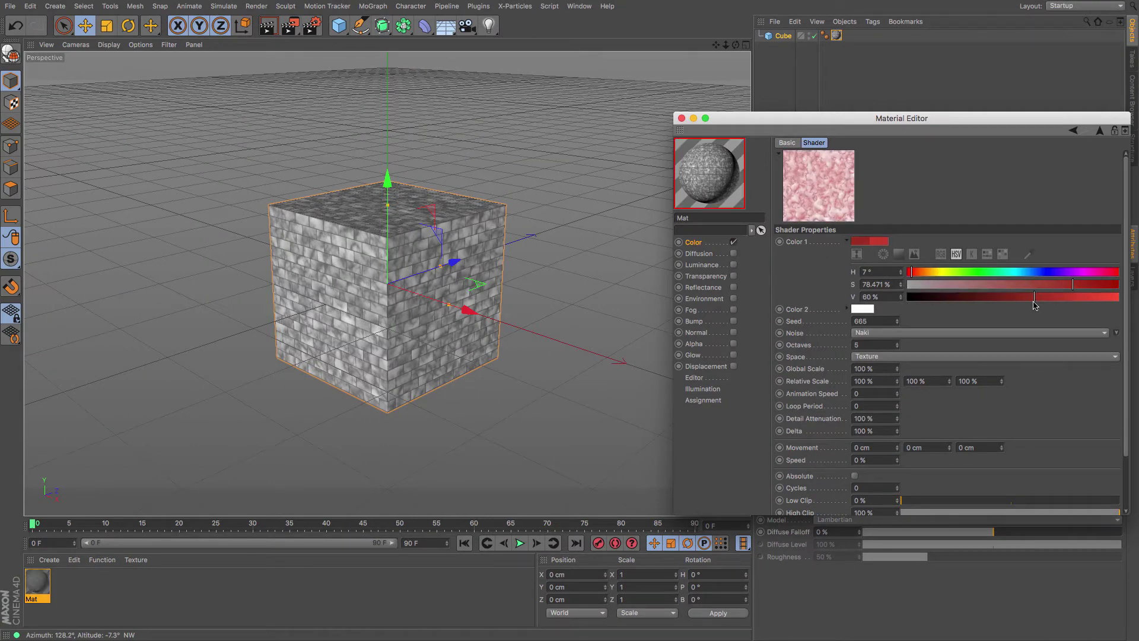
click(858, 309)
click(548, 84)
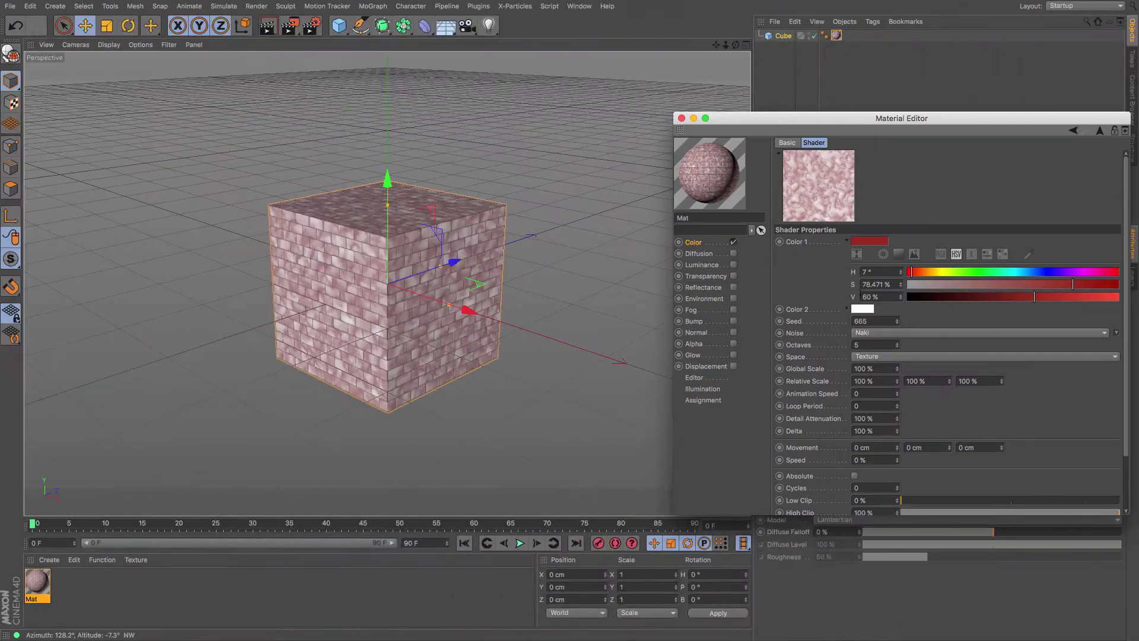
Step: Set Color 2 to brick red at H 15°, S 72%, V 75%, then go back to Brick
click(847, 308)
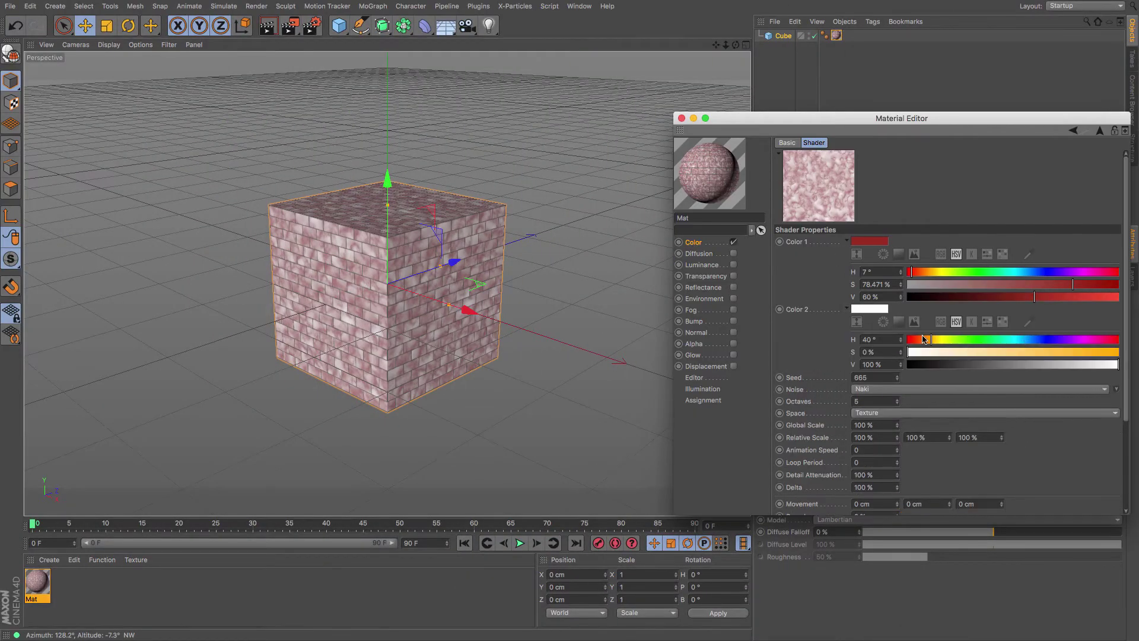
drag(918, 338, 915, 339)
click(1059, 352)
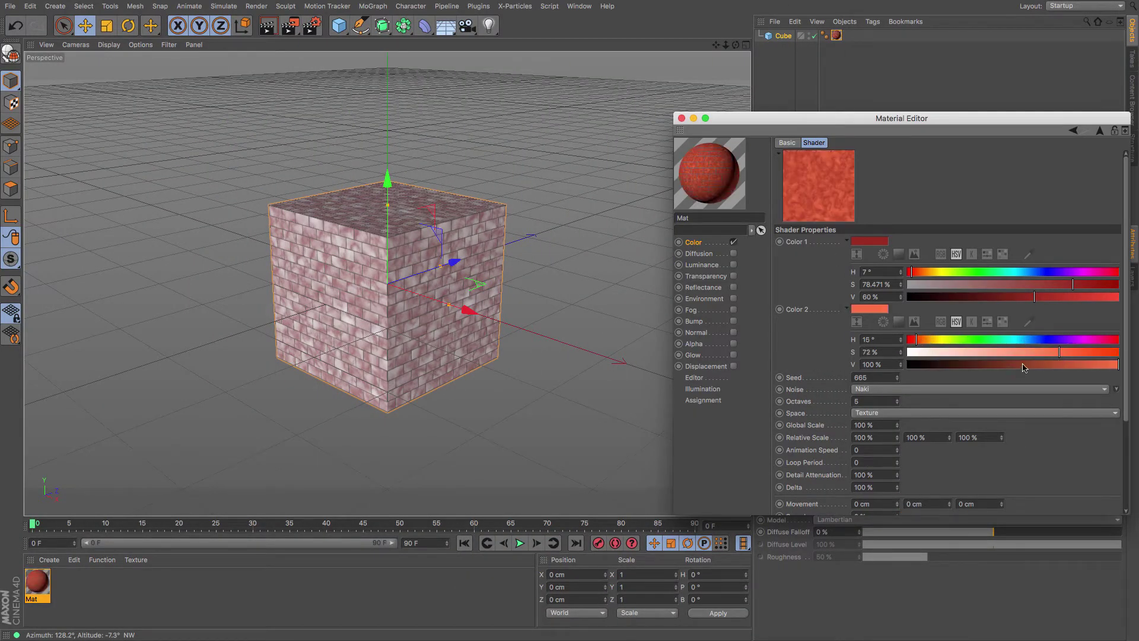
click(1011, 364)
click(1066, 364)
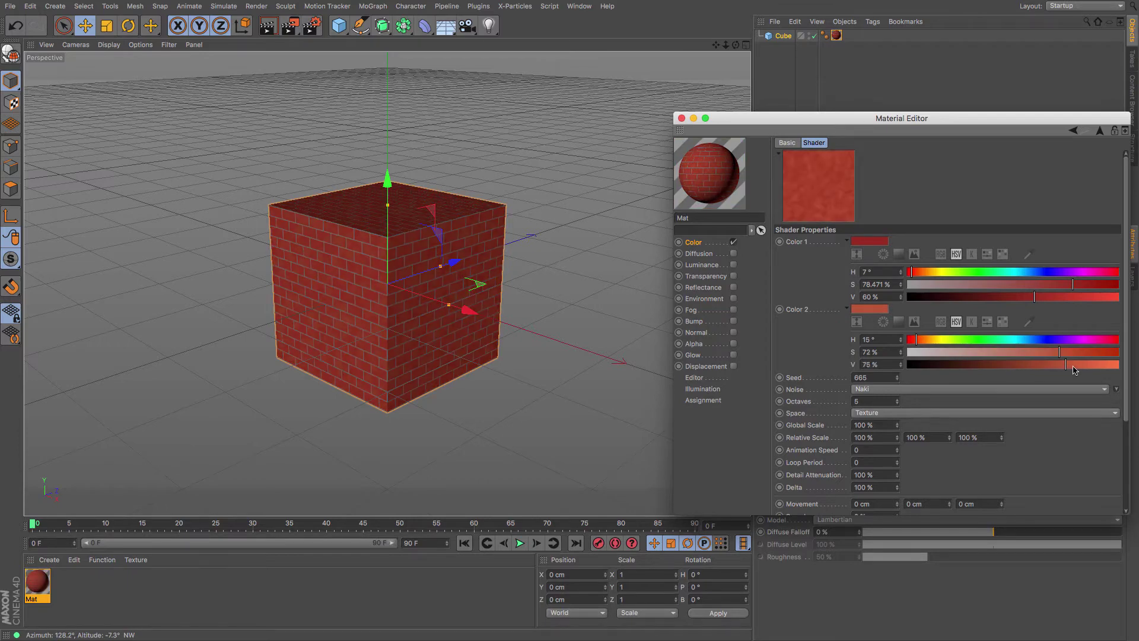
click(1074, 364)
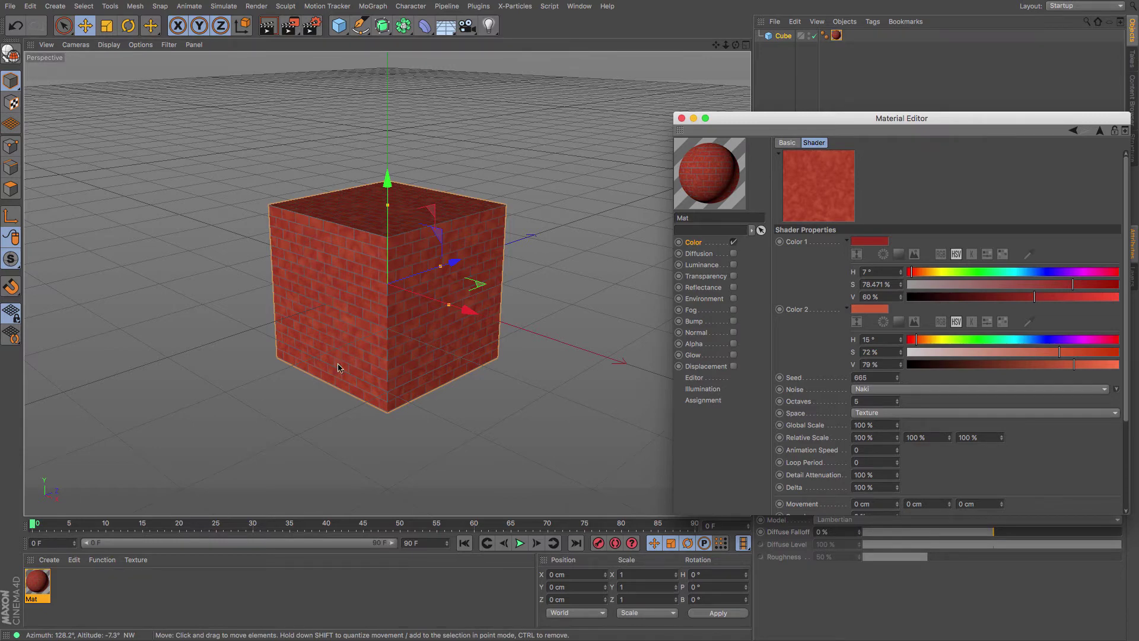
click(1065, 364)
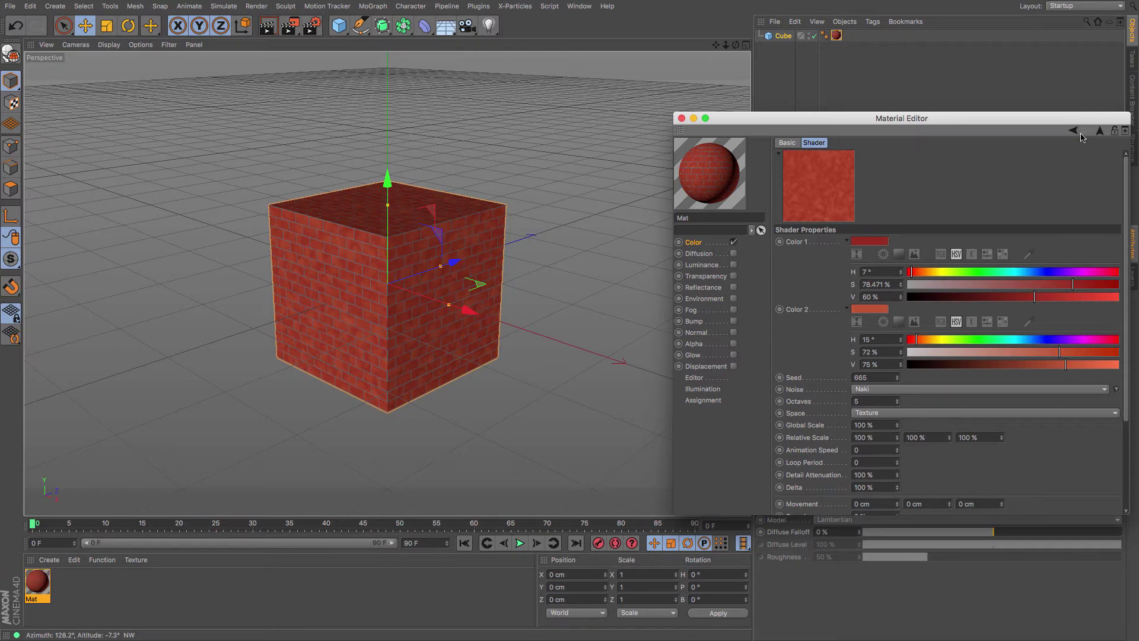
click(1099, 131)
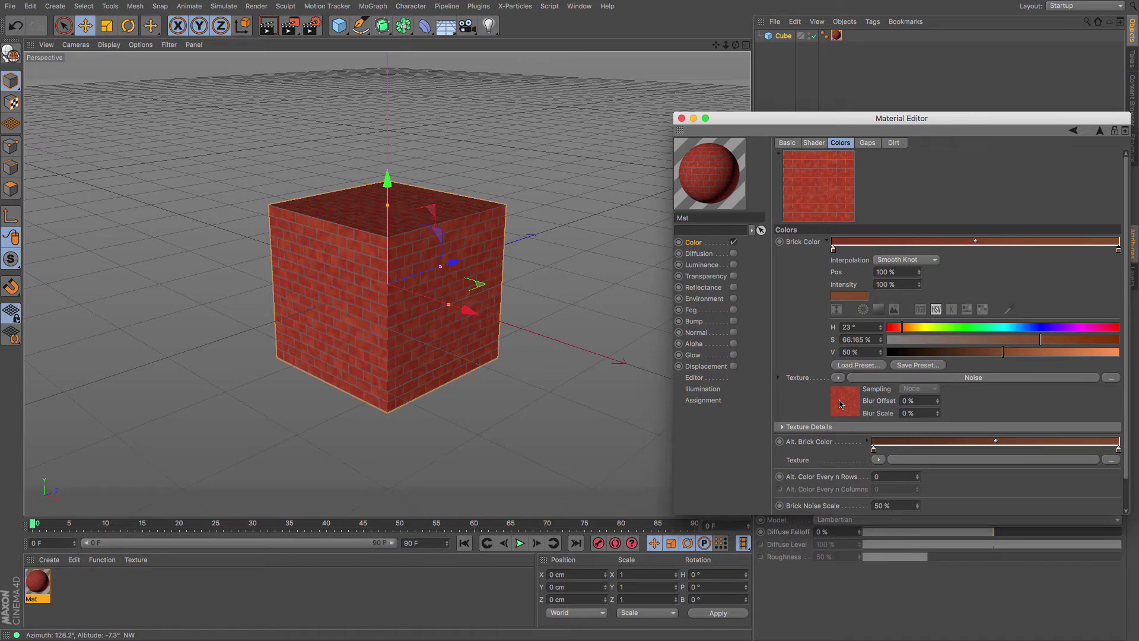
Step: Wrap the brick colour's Noise in a Layer shader and add a second Noise layer
click(839, 378)
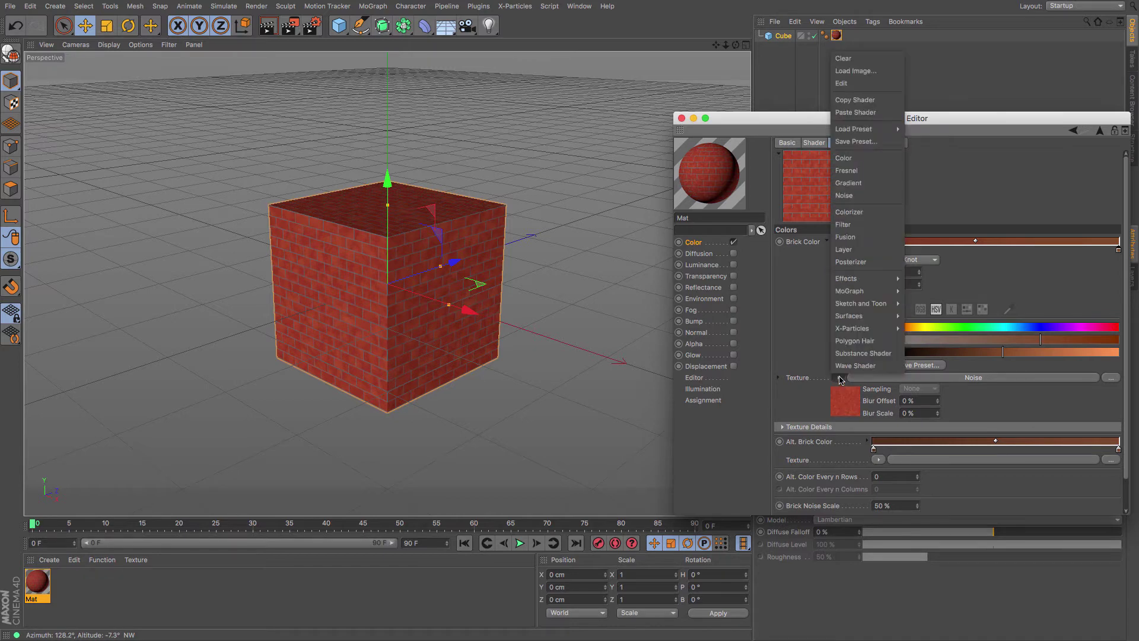
click(846, 248)
click(852, 408)
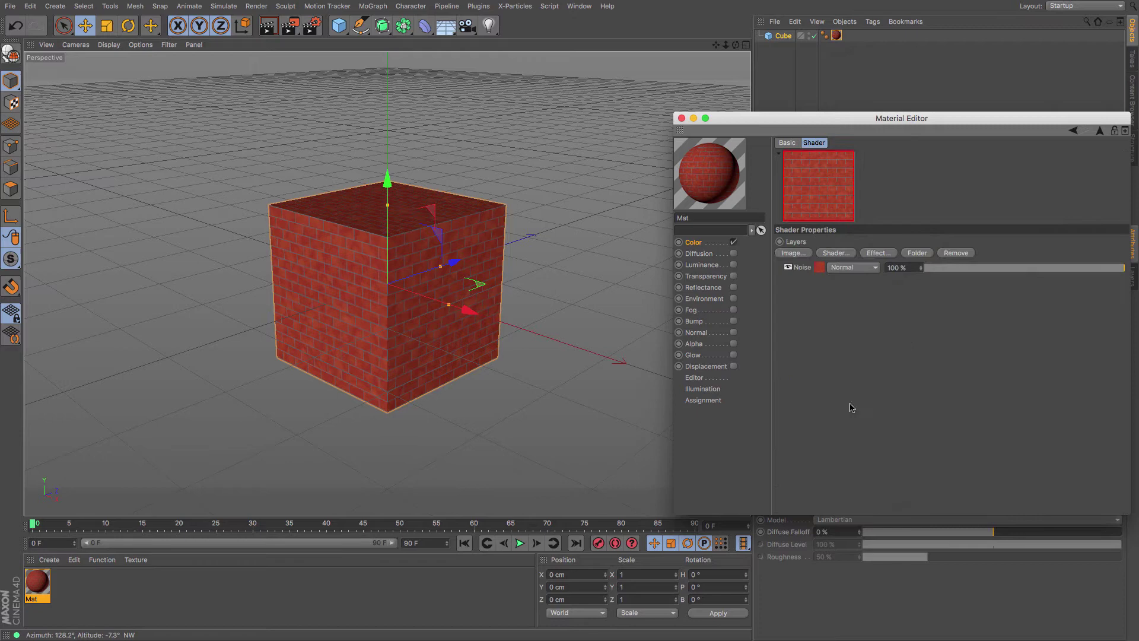
click(832, 252)
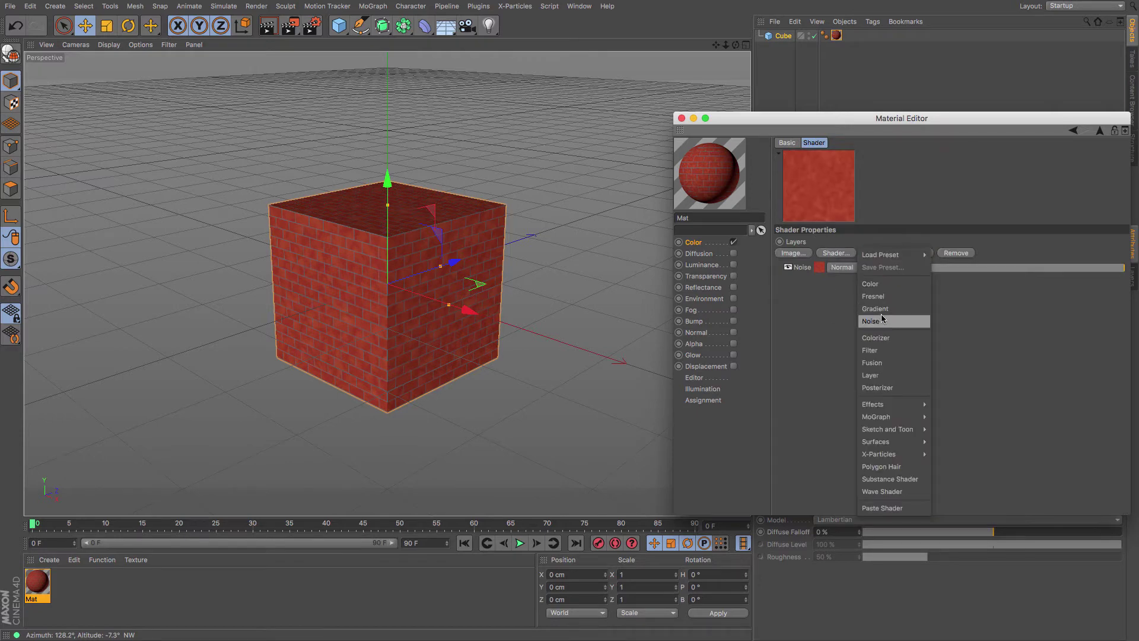
click(869, 319)
Step: Make the new noise FBM, with Color 1 a 39° brown at 55% and Color 2 dark brown at 30%
click(820, 267)
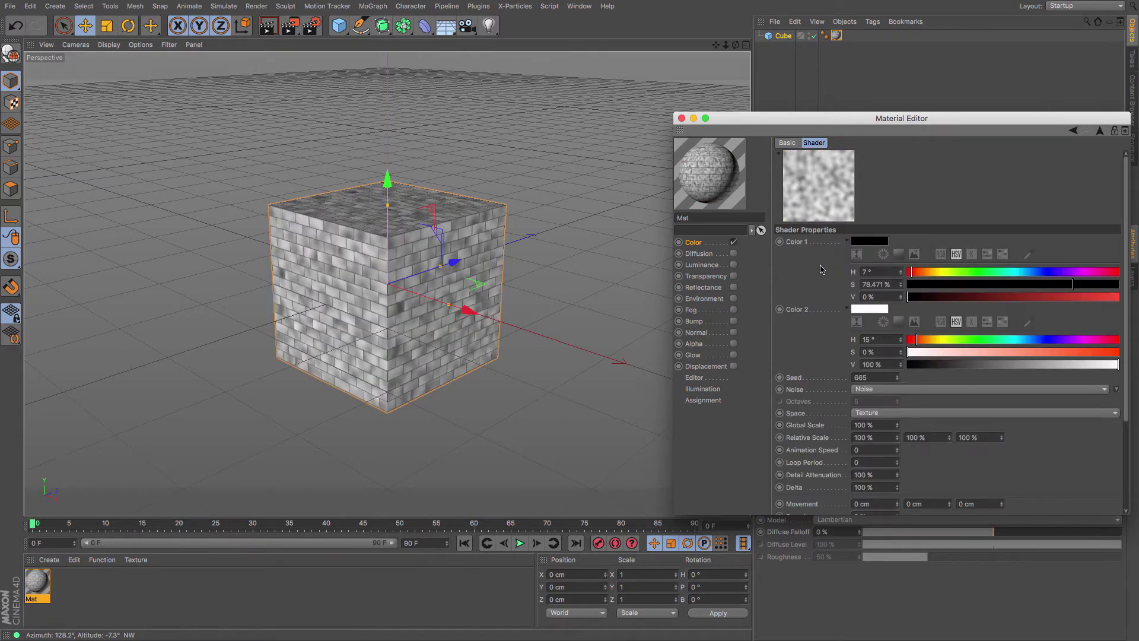
click(910, 389)
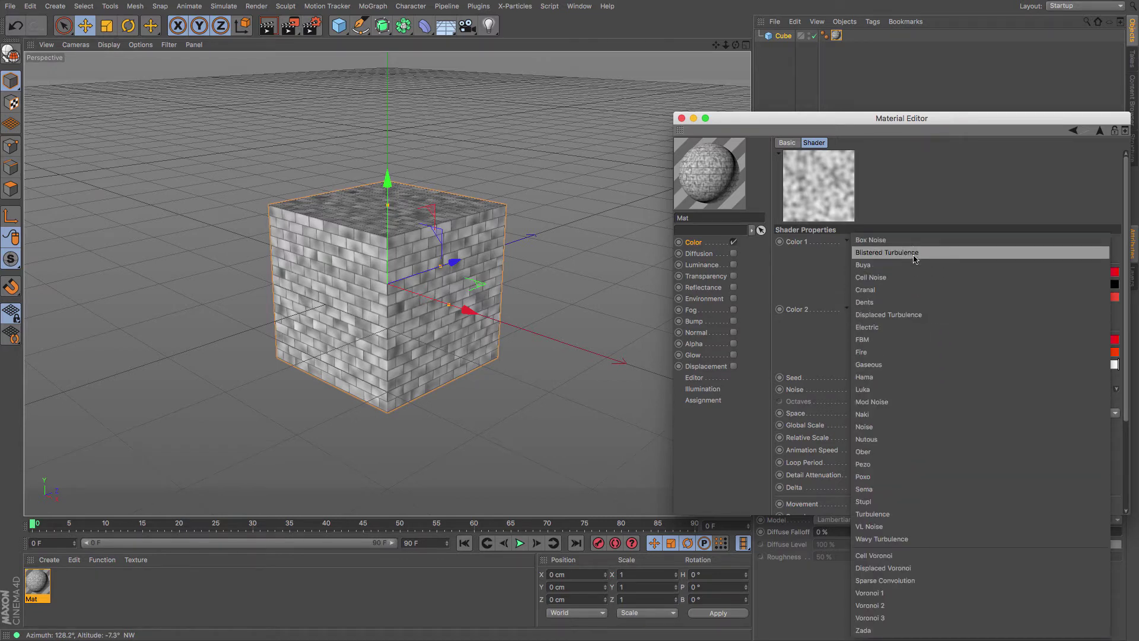
click(912, 339)
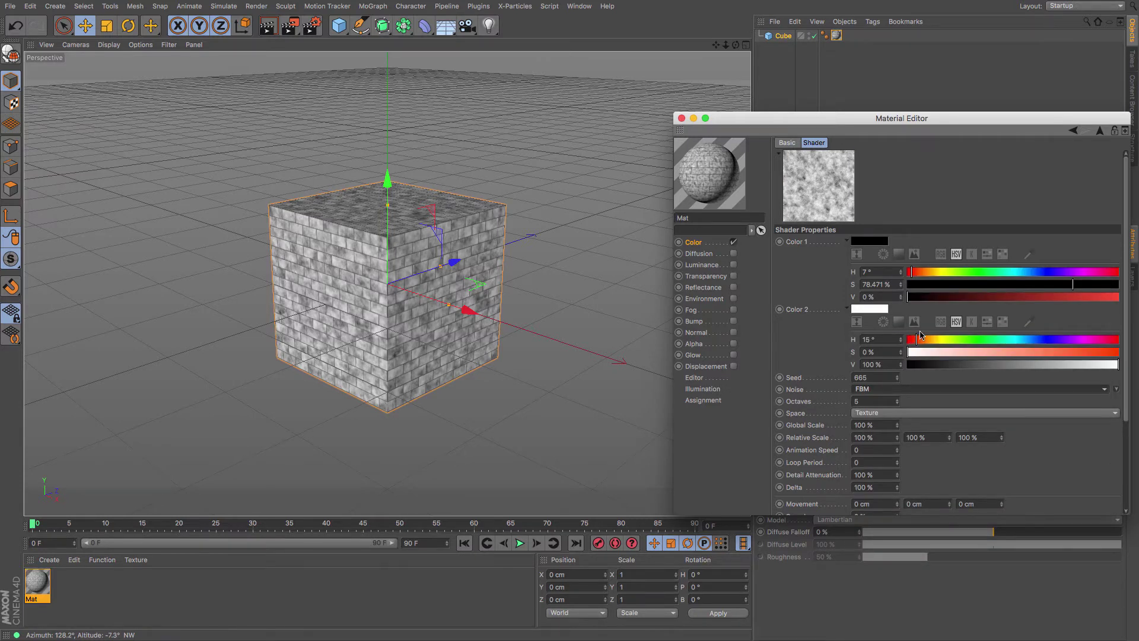
click(1025, 298)
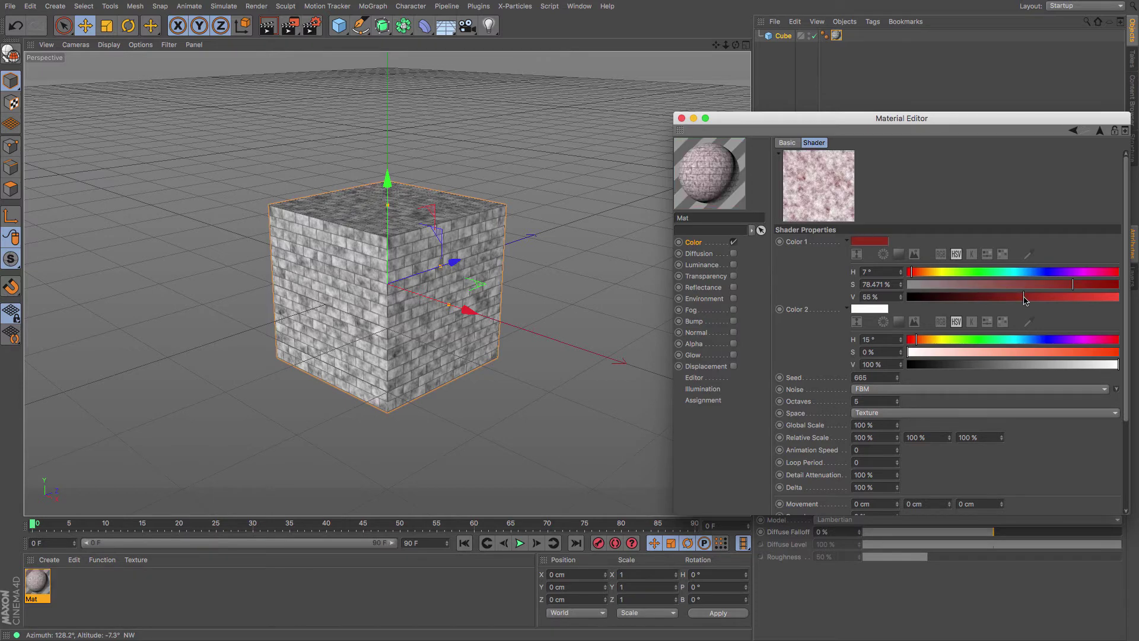
click(930, 273)
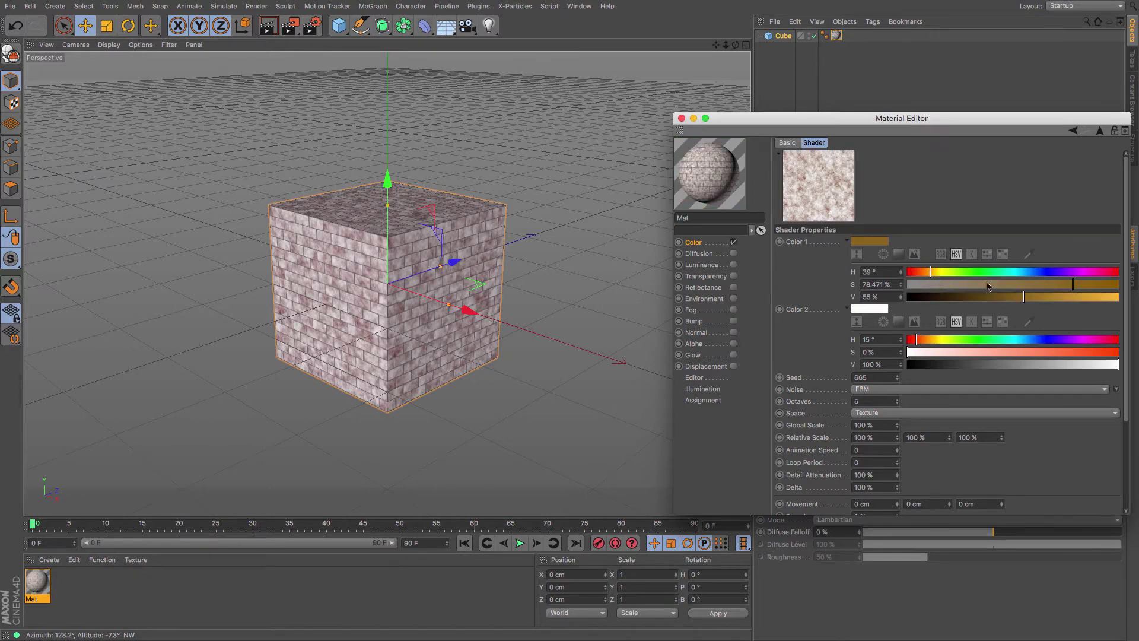
click(875, 310)
key(Escape)
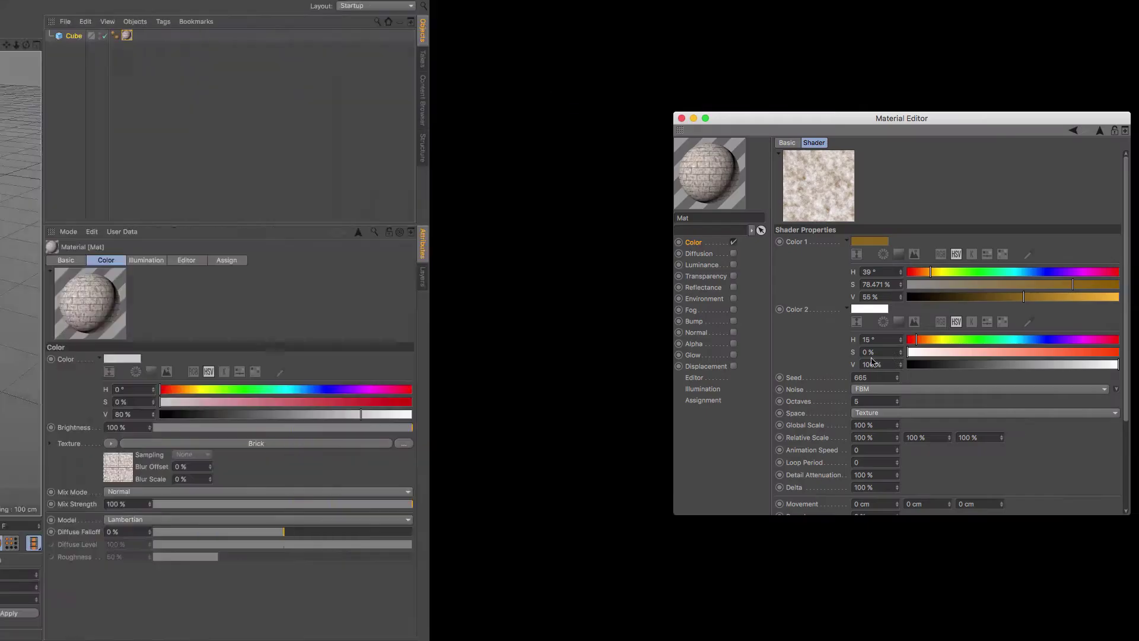
drag(934, 347, 1082, 352)
click(965, 364)
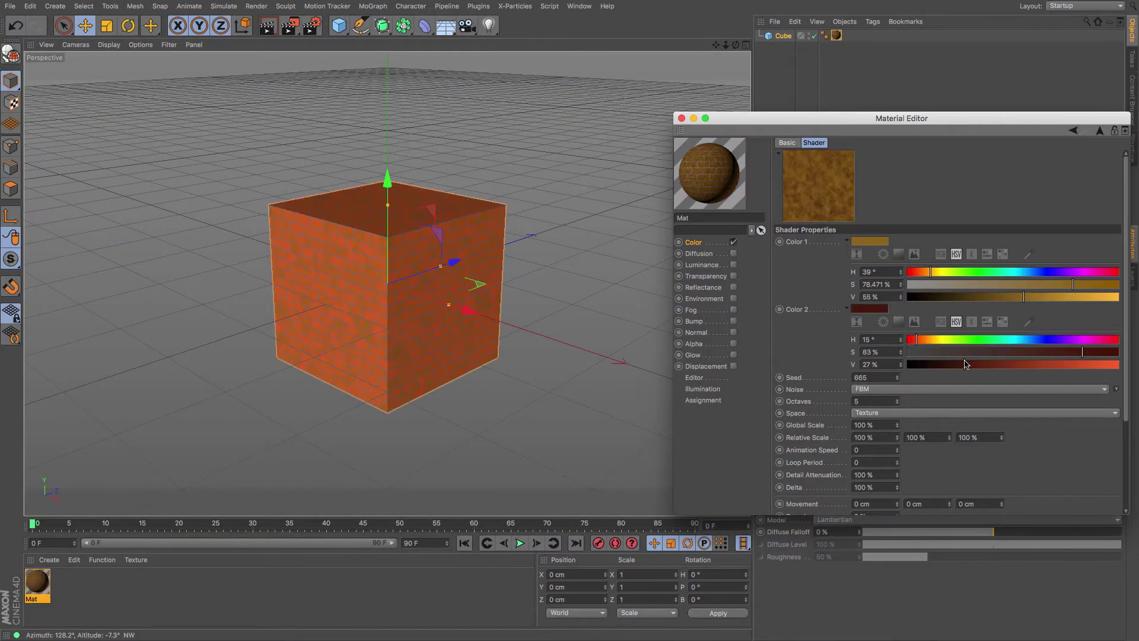
drag(966, 364, 978, 364)
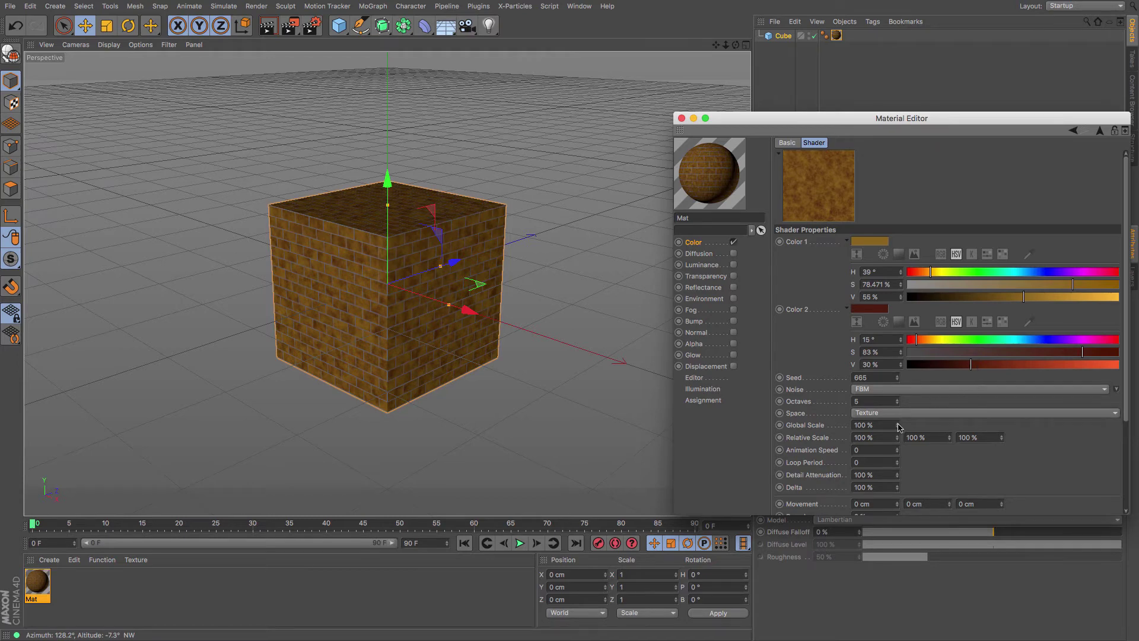
Step: Shrink the noise's global scale to 29%, keep it in Texture space, and return to the layers
drag(897, 428, 901, 423)
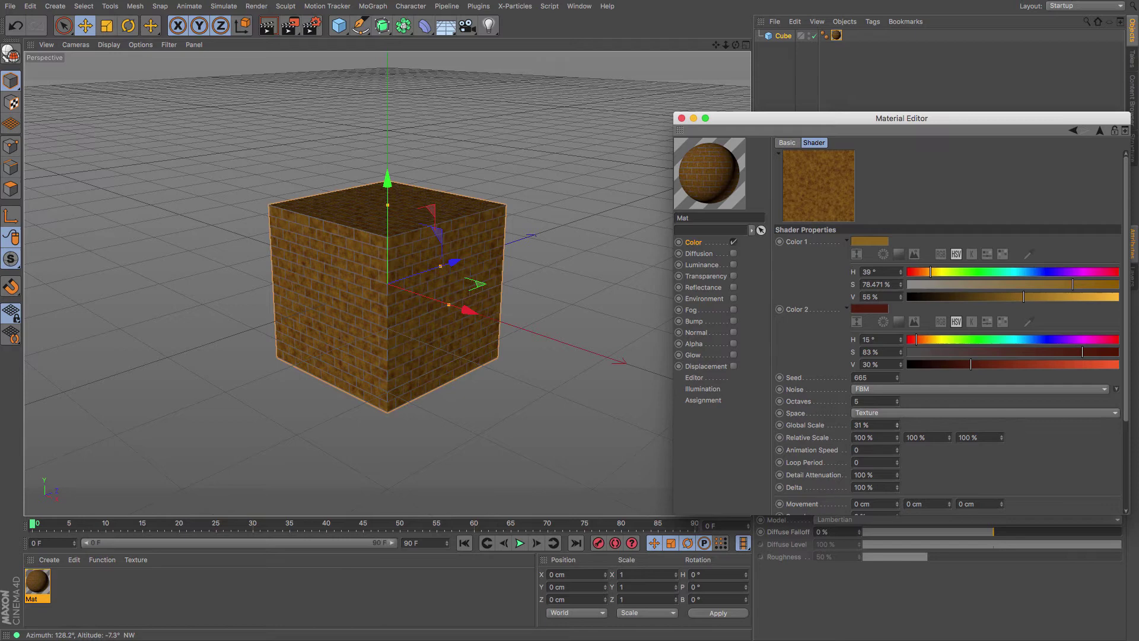
click(906, 414)
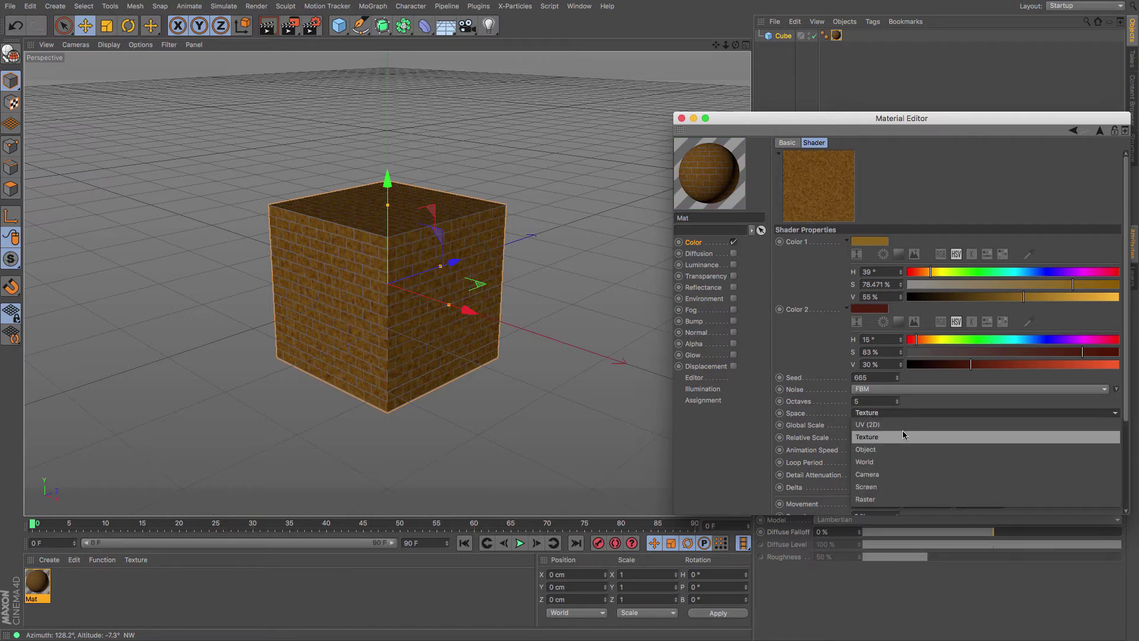
click(900, 449)
click(909, 414)
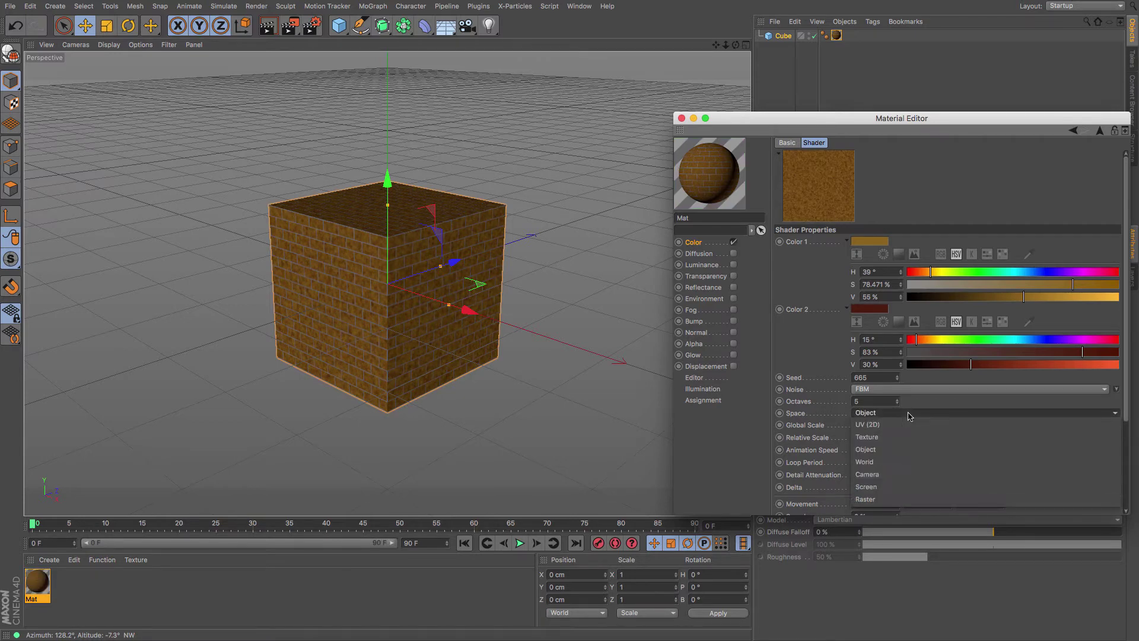
click(910, 439)
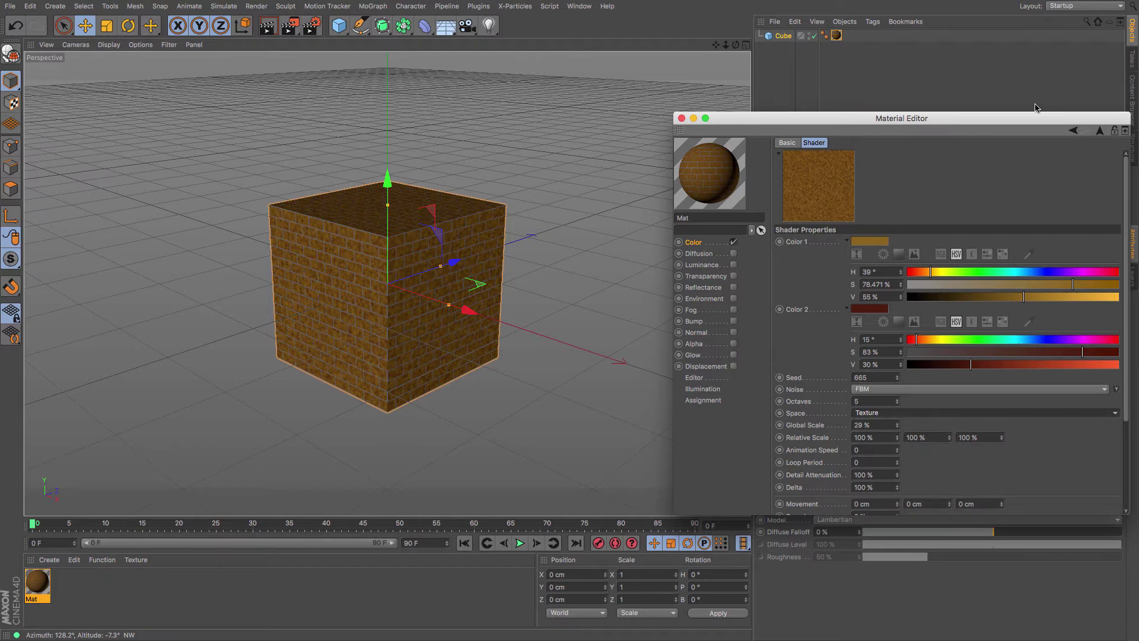
click(1072, 131)
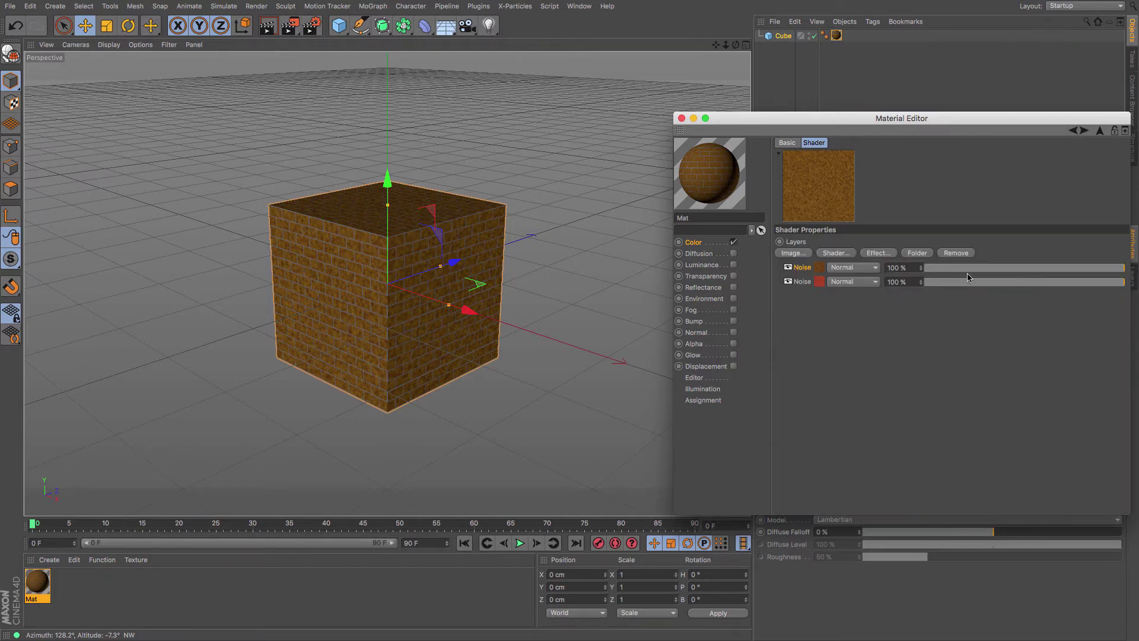
Step: Blend the first Noise layer as Overlay at 23% opacity and open its FBM settings
click(1023, 267)
click(868, 267)
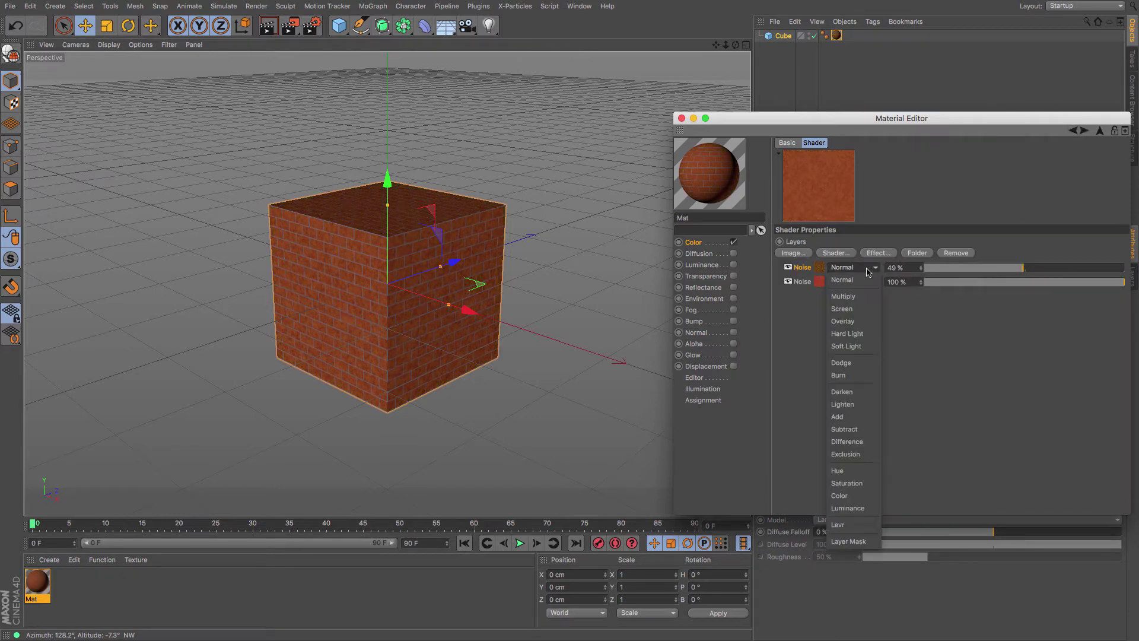
click(862, 308)
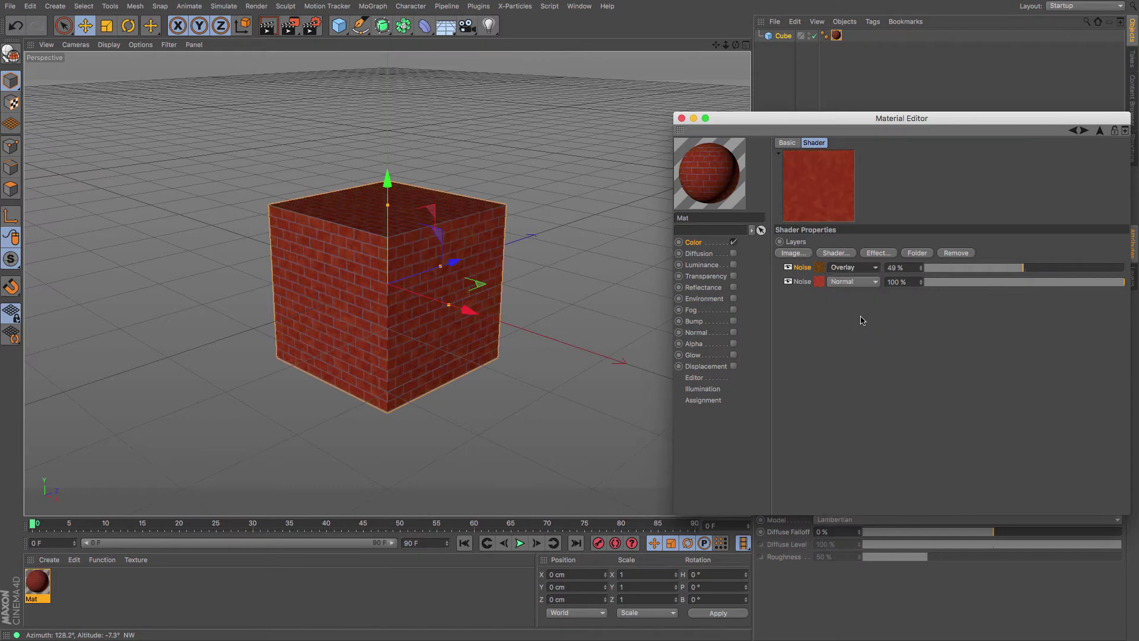
drag(1034, 271, 1093, 270)
mouse_move(974, 268)
mouse_down()
mouse_move(986, 273)
mouse_move(972, 272)
mouse_up()
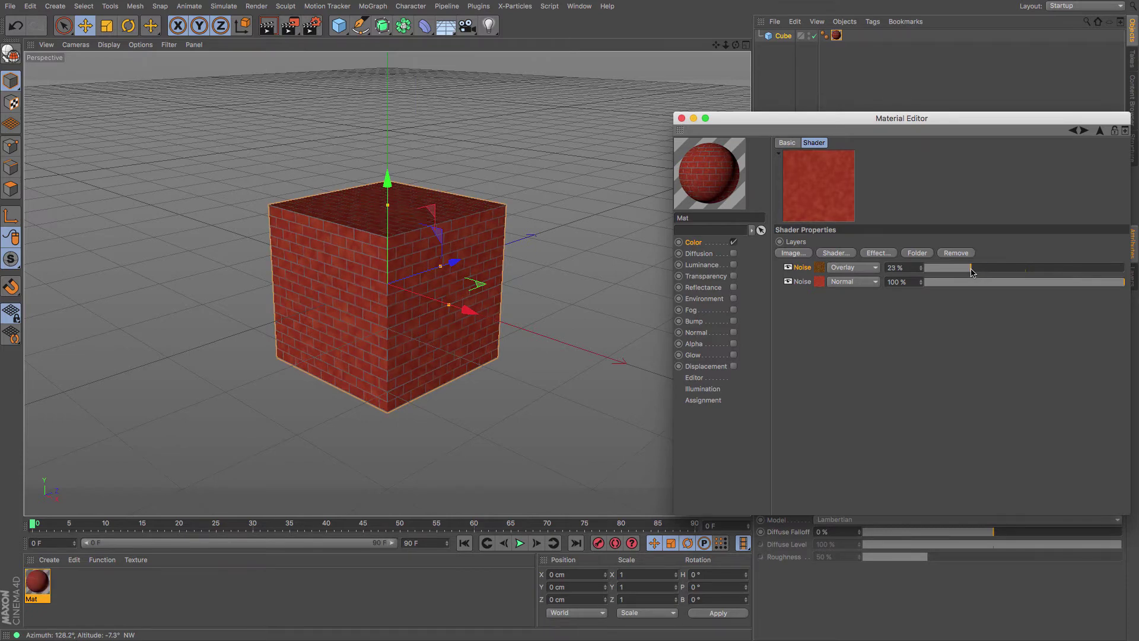
click(821, 271)
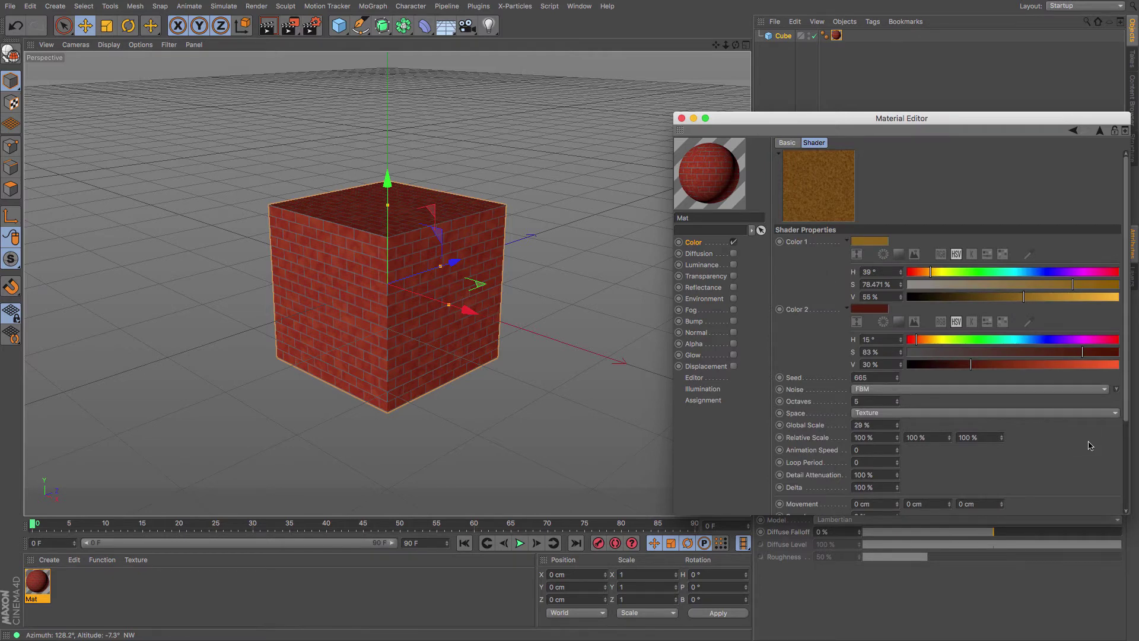
Step: Set the golden FBM noise's Contrast to 72% and its High Clip to 59%
scroll(1089, 444, down, 5)
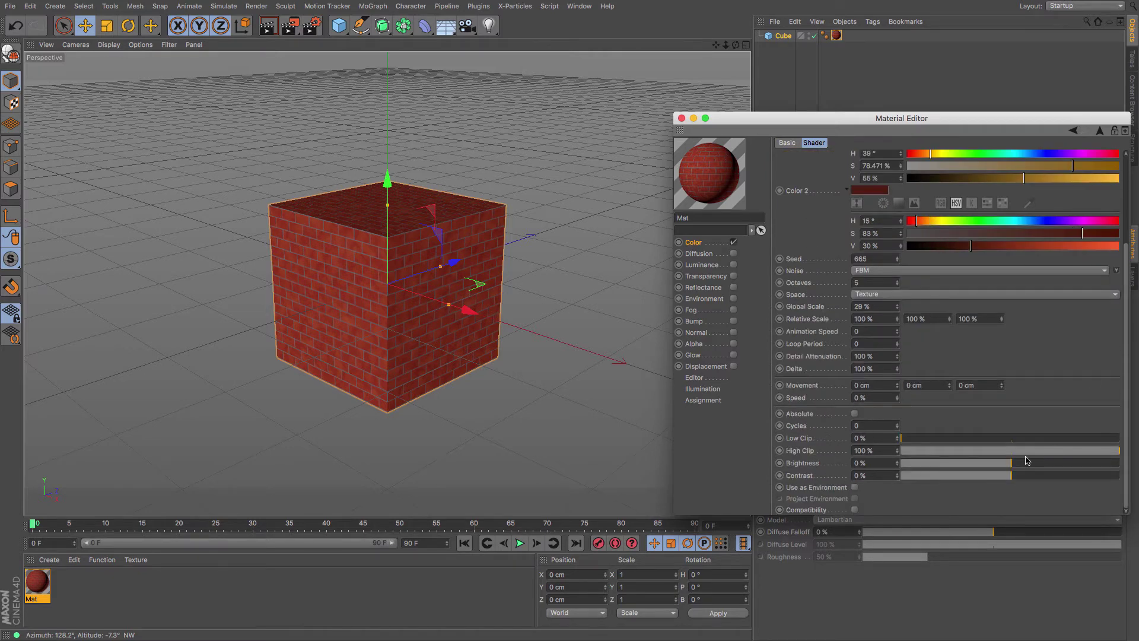
drag(1037, 481, 1053, 480)
scroll(852, 247, up, 4)
click(846, 222)
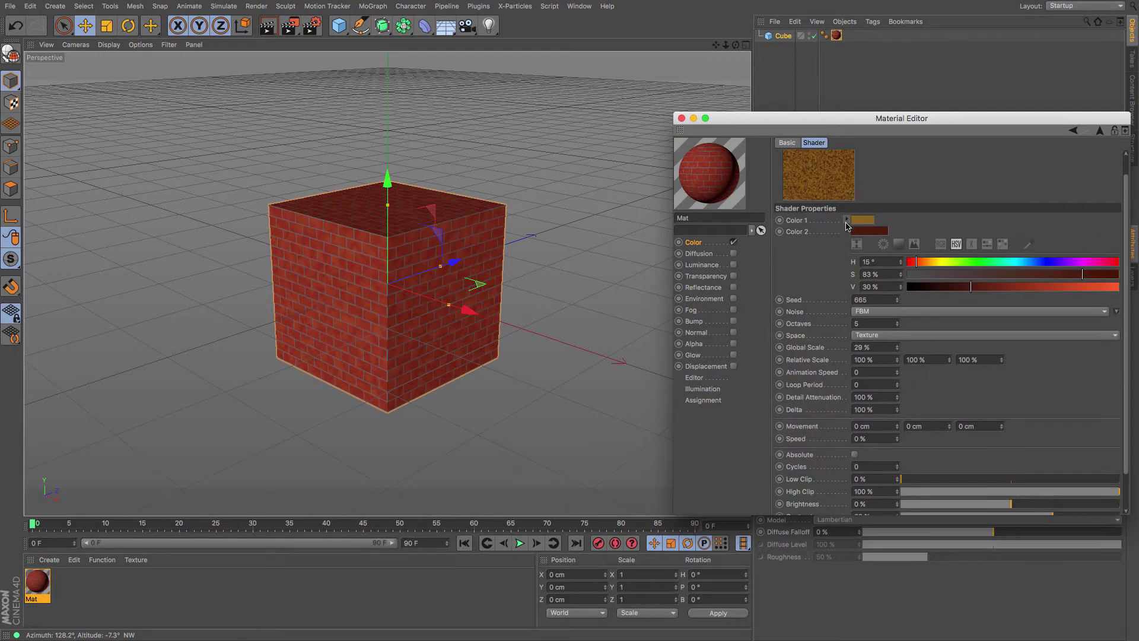
click(846, 236)
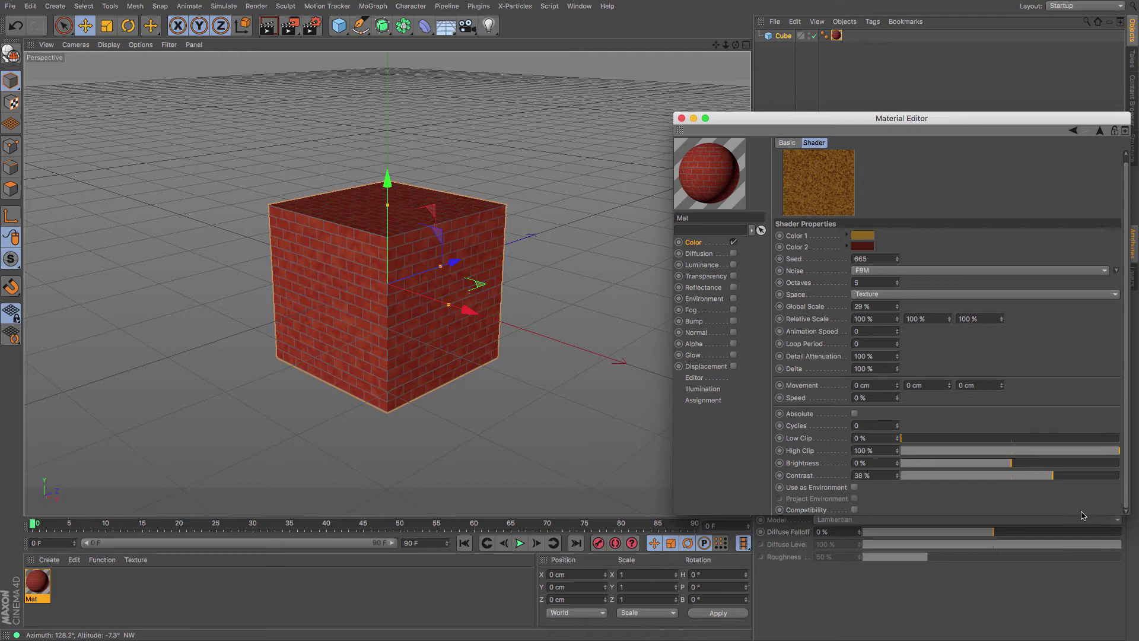
click(1079, 476)
click(1090, 476)
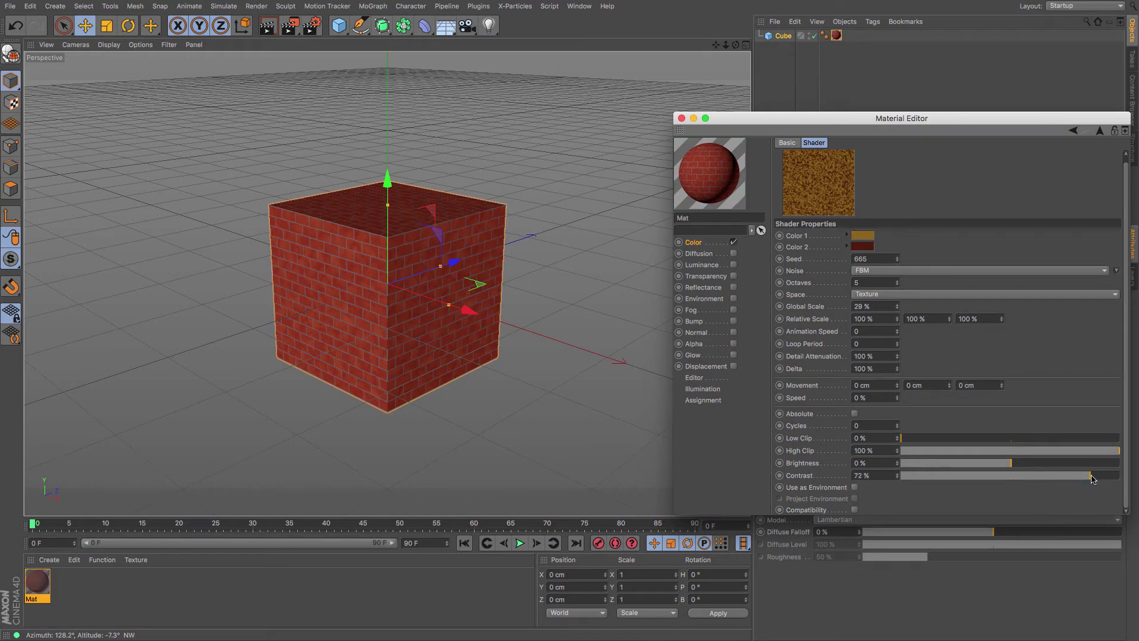
click(1055, 451)
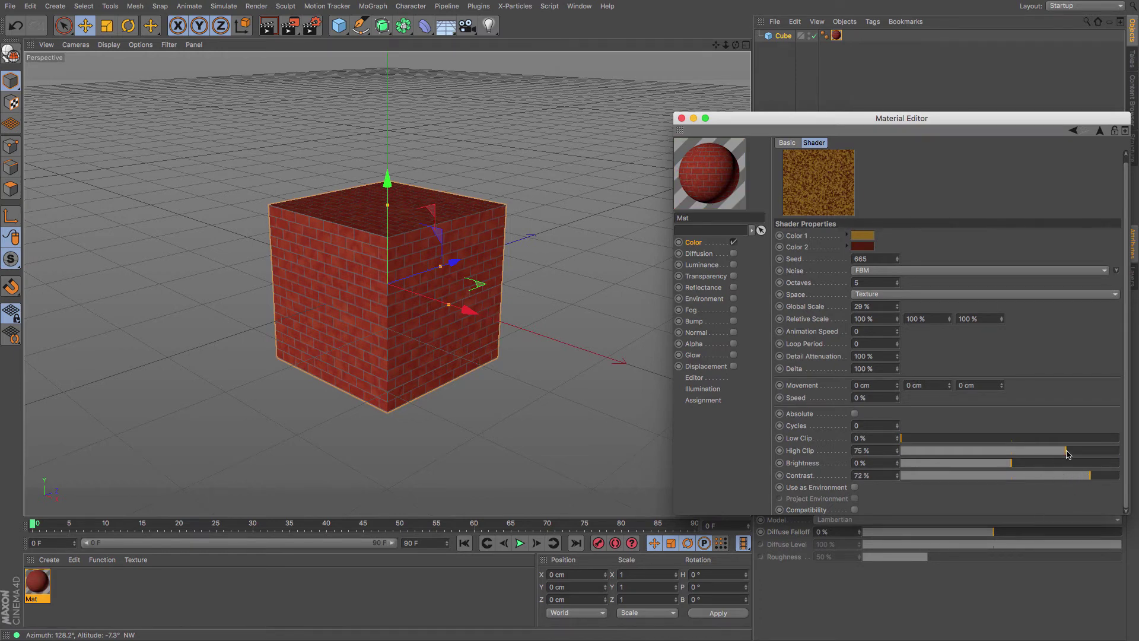
click(1030, 452)
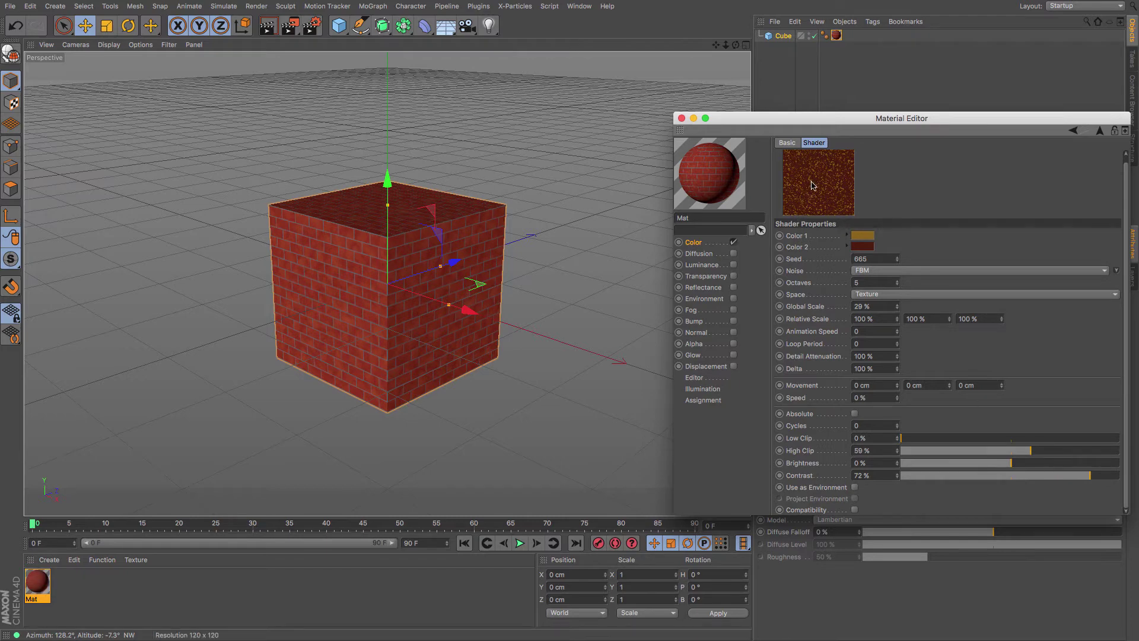
Step: Back in the layer list, set the Overlay noise layer to 53% opacity, then return to Brick's colours
click(1075, 130)
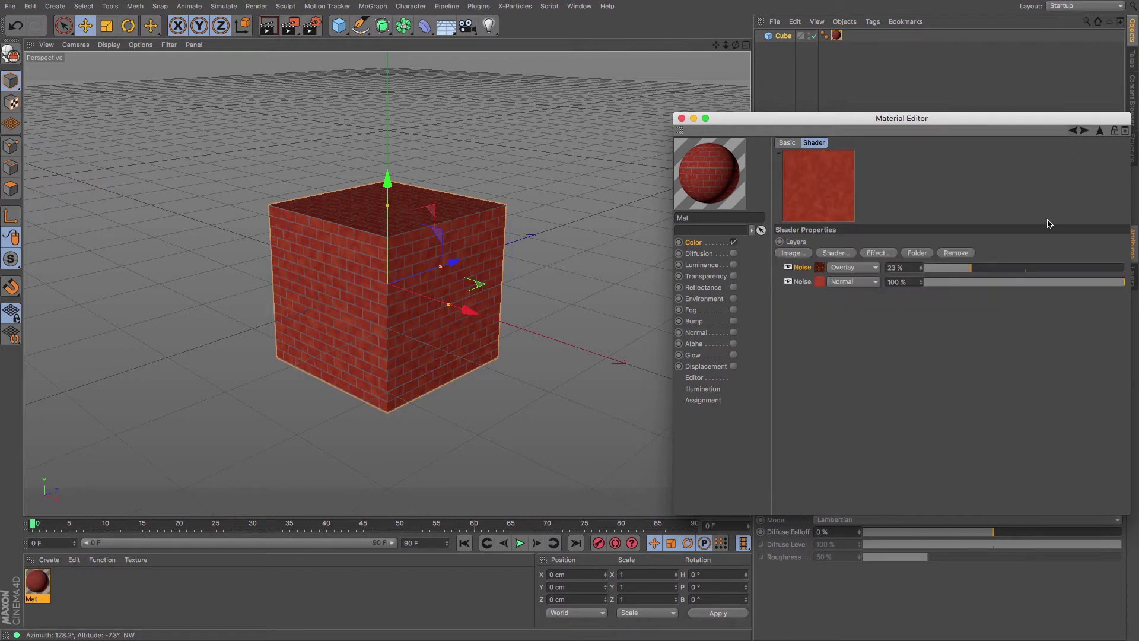
mouse_move(1030, 270)
mouse_down()
mouse_move(1058, 269)
mouse_move(1030, 270)
mouse_up()
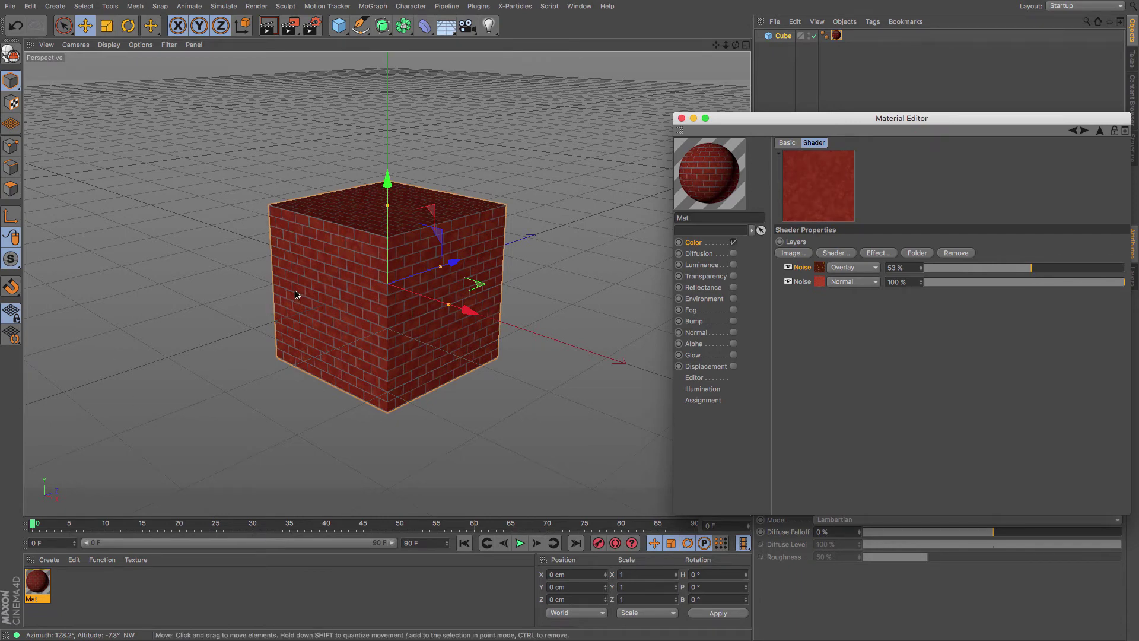
click(1083, 131)
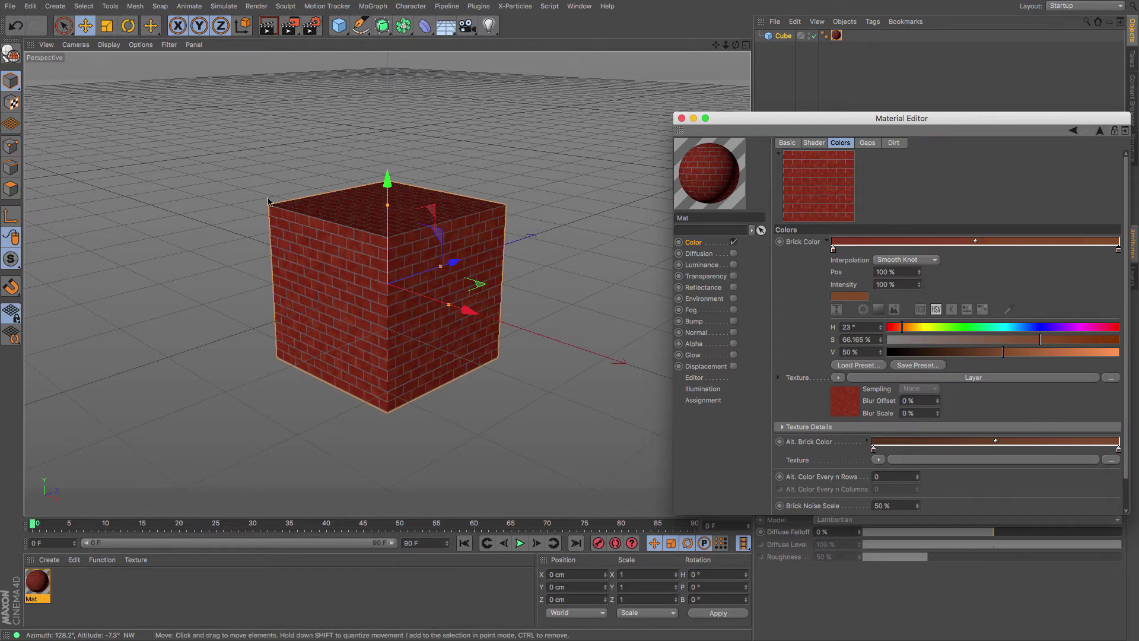
Step: Load a Noise shader as the Brick shader's gap texture
click(868, 144)
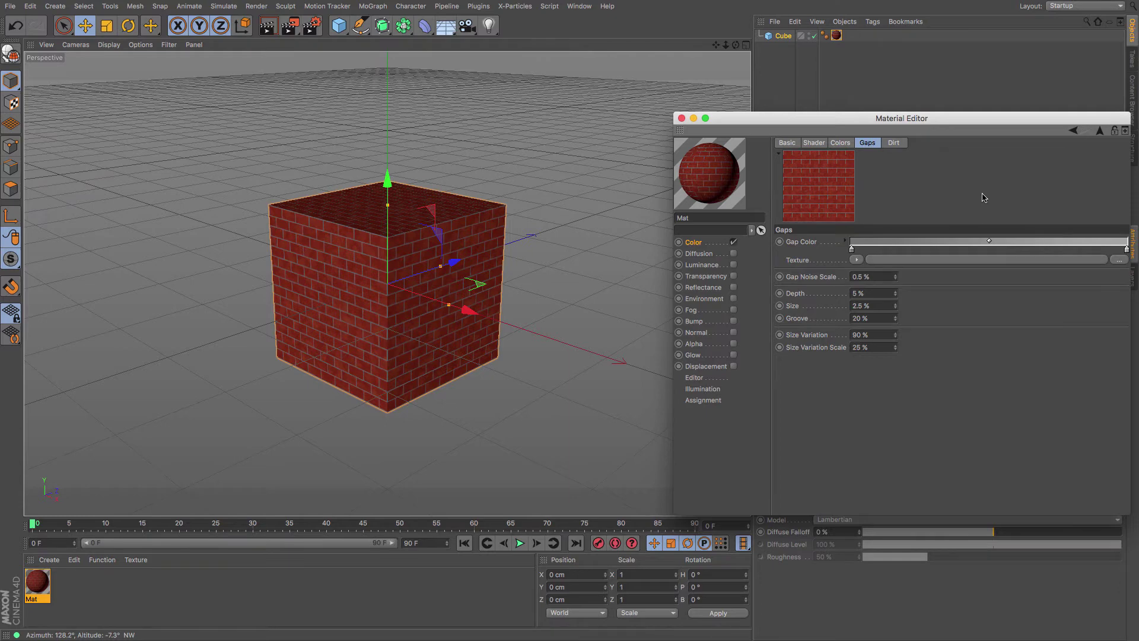
click(856, 262)
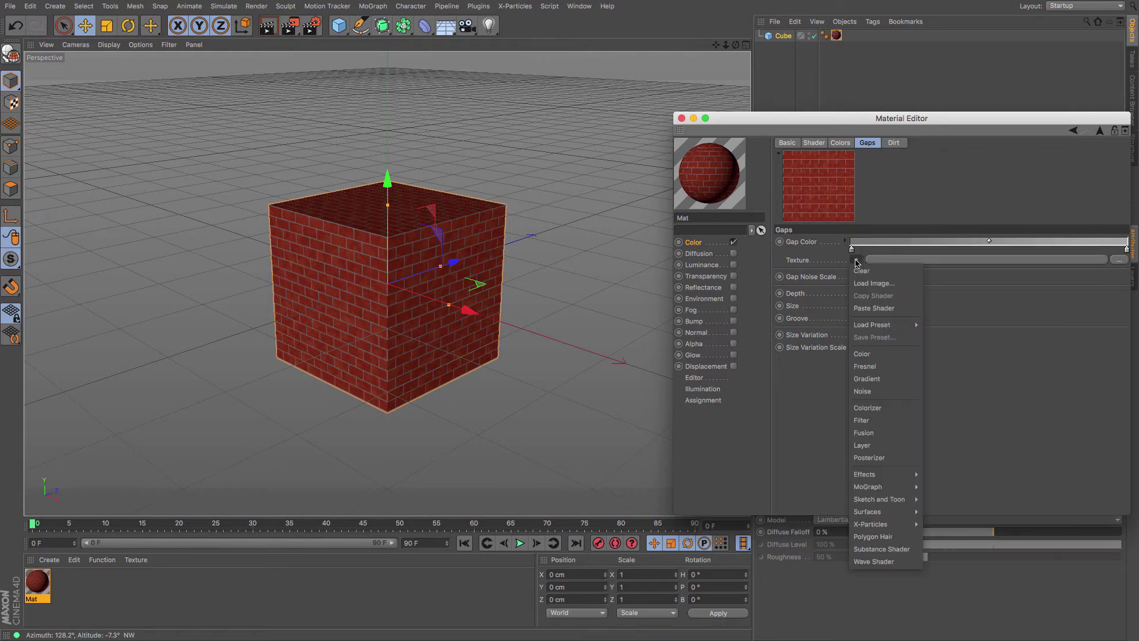
click(899, 391)
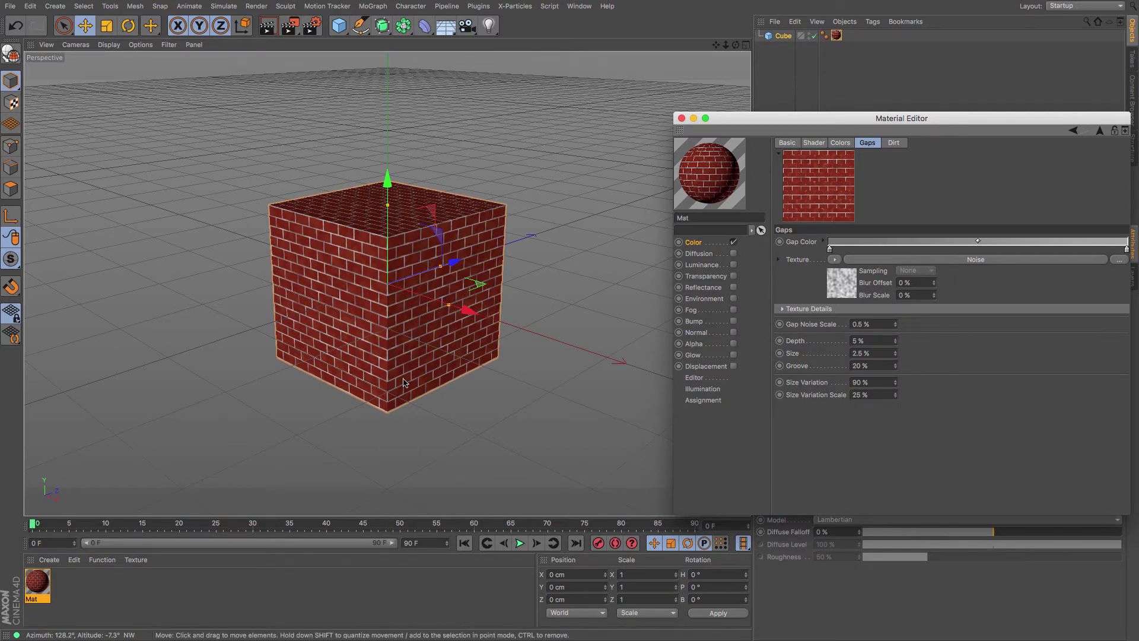
click(843, 283)
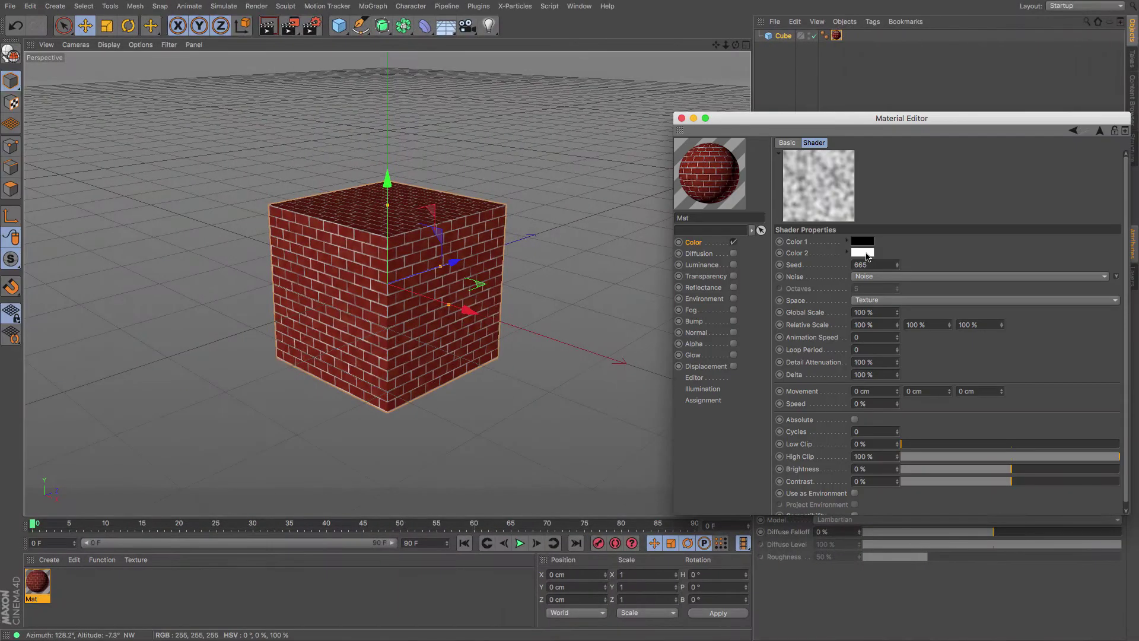
Step: Set the gap Noise's Color 1 to a grey at about 44% value
click(847, 242)
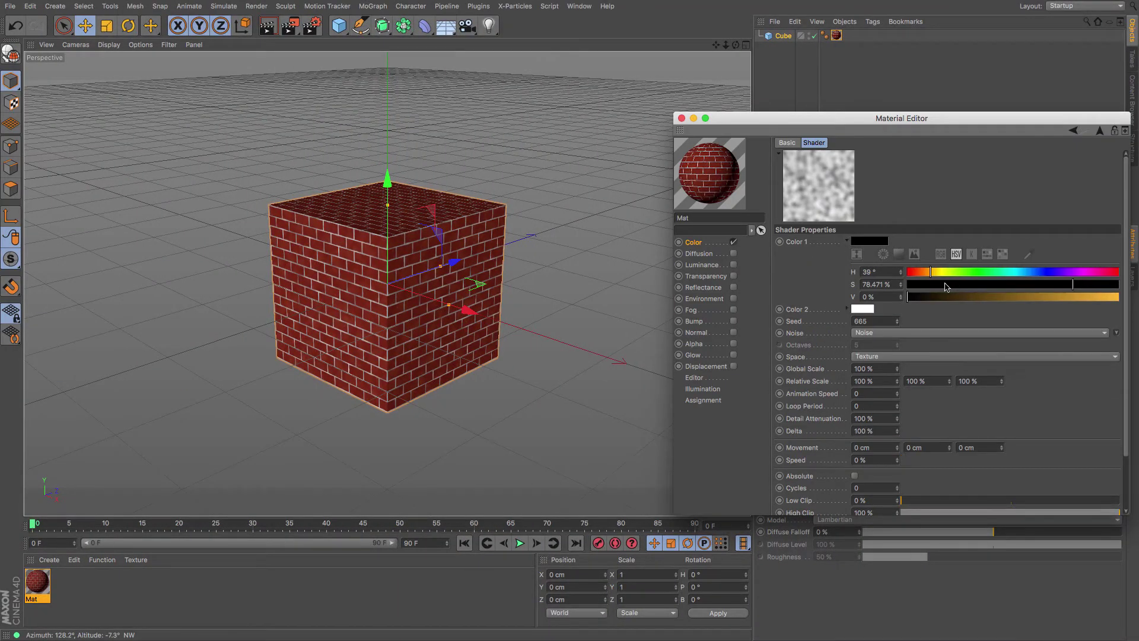
click(963, 284)
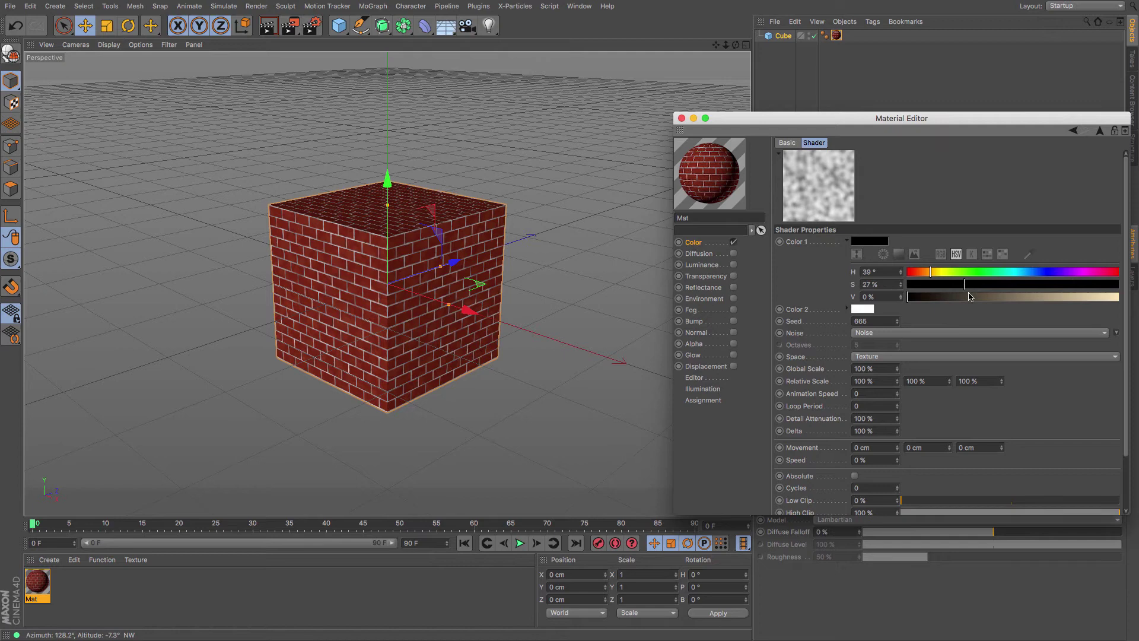
click(972, 296)
click(920, 286)
drag(974, 296, 1000, 297)
Step: Set the gap Noise's Color 2 to a slightly tinted mid grey at about 66% value
click(872, 309)
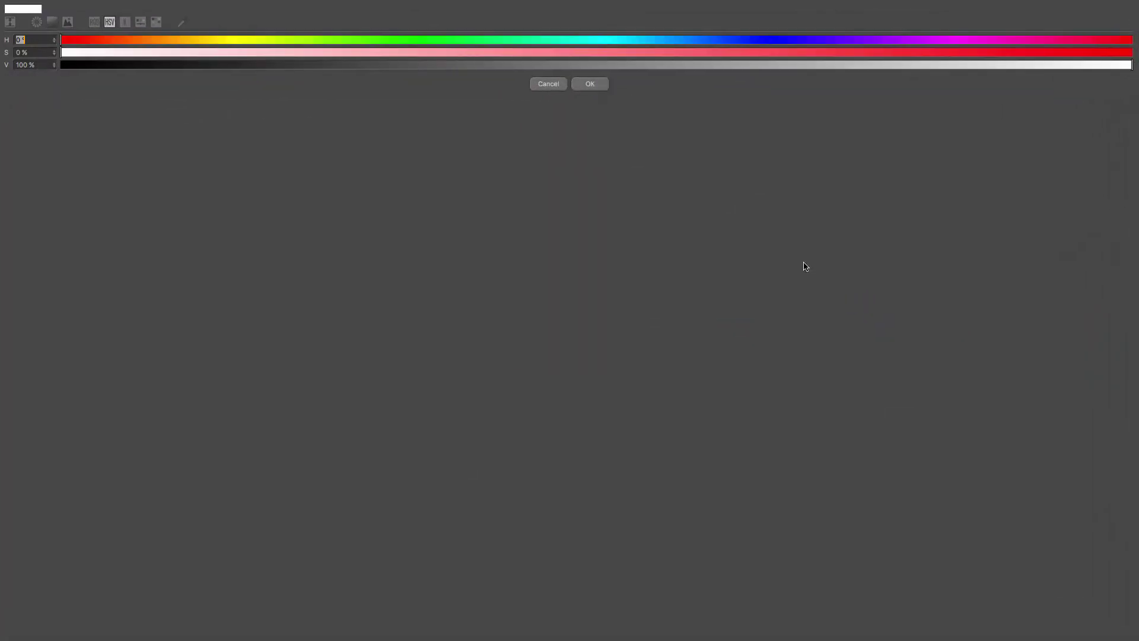
click(559, 89)
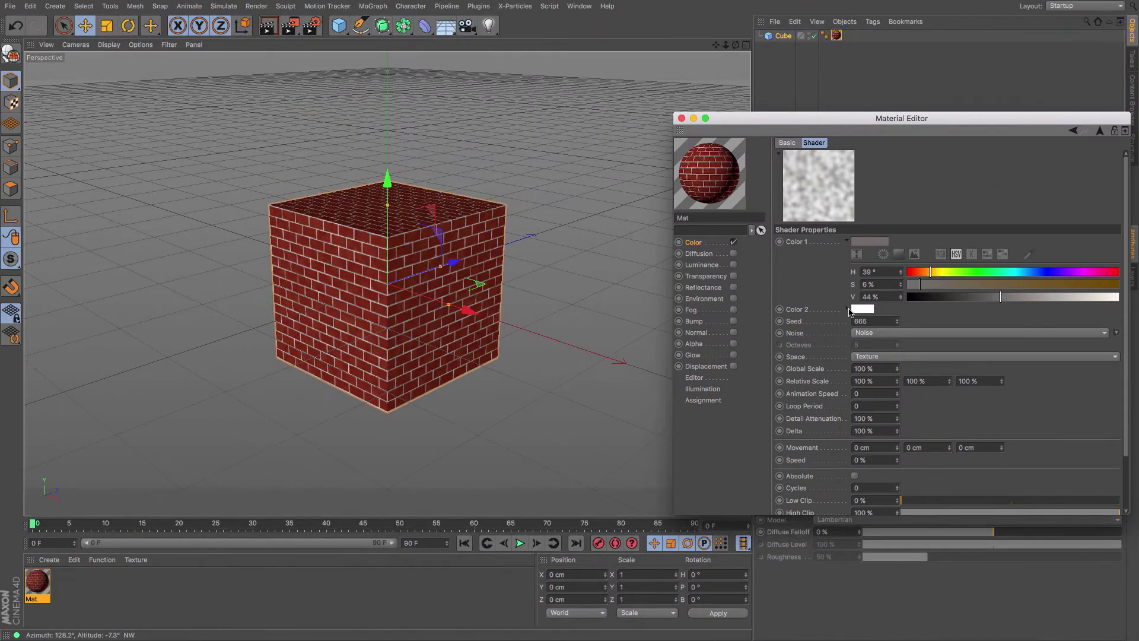
click(849, 309)
click(919, 352)
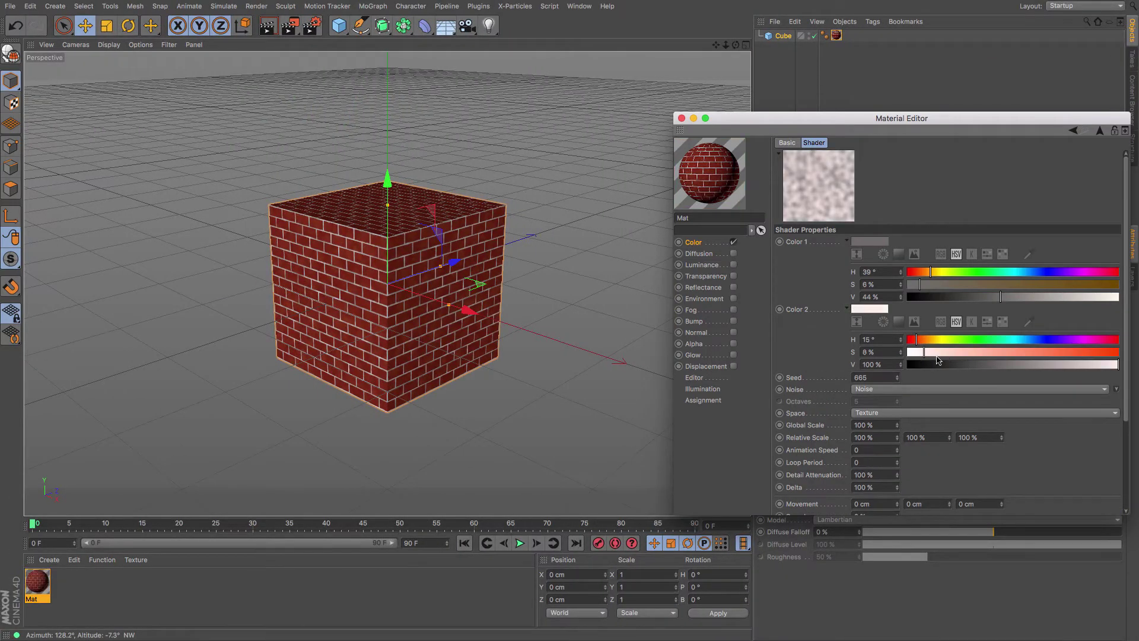
mouse_move(1049, 364)
mouse_down()
mouse_move(1026, 369)
mouse_move(1047, 369)
mouse_up()
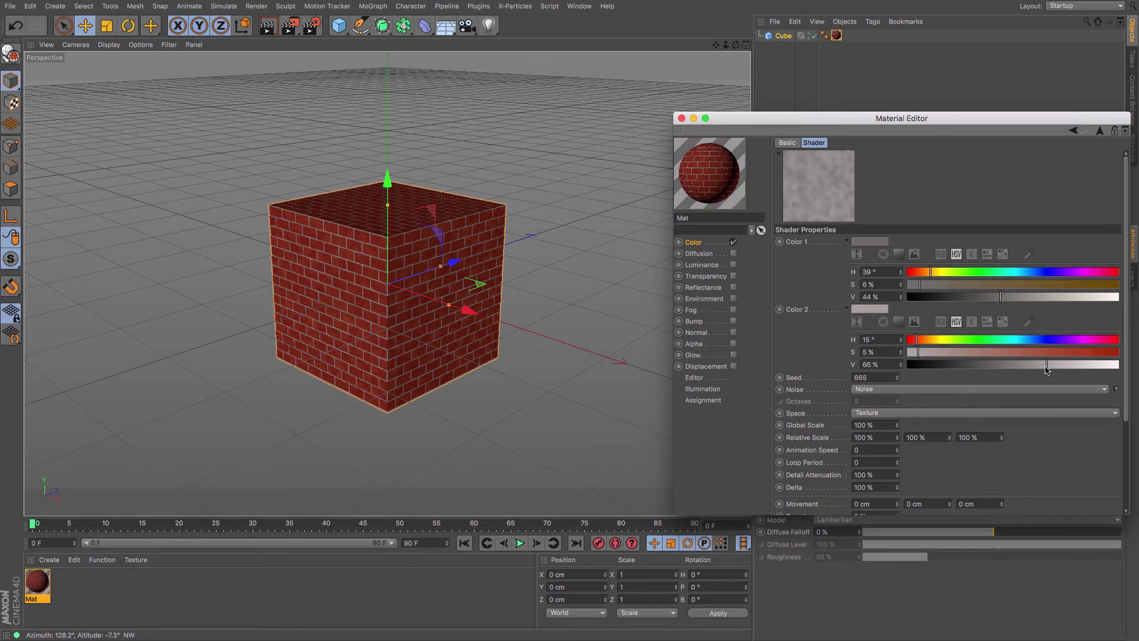
click(1100, 130)
click(834, 260)
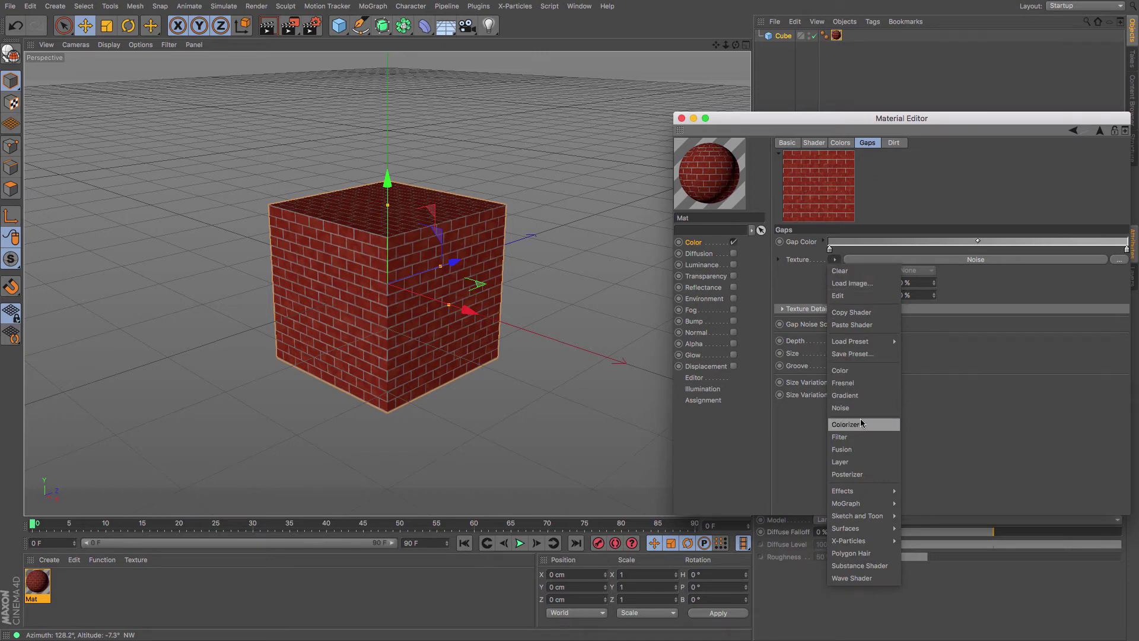
Step: Wrap the gap noise in a Layer shader and add a second Noise layer
click(860, 462)
click(845, 293)
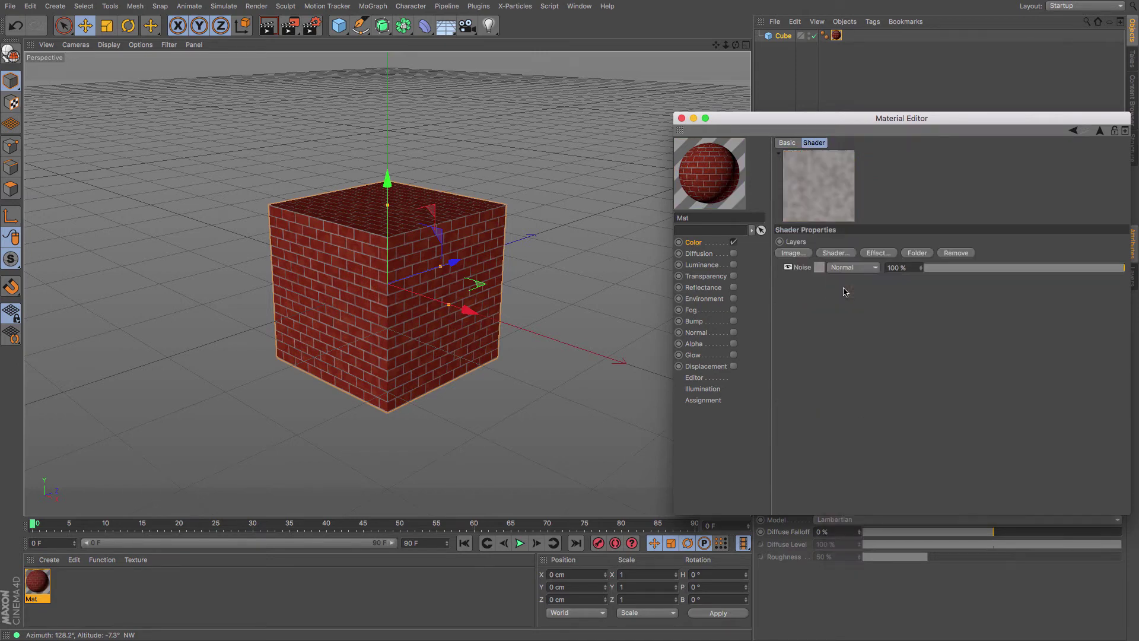
click(837, 254)
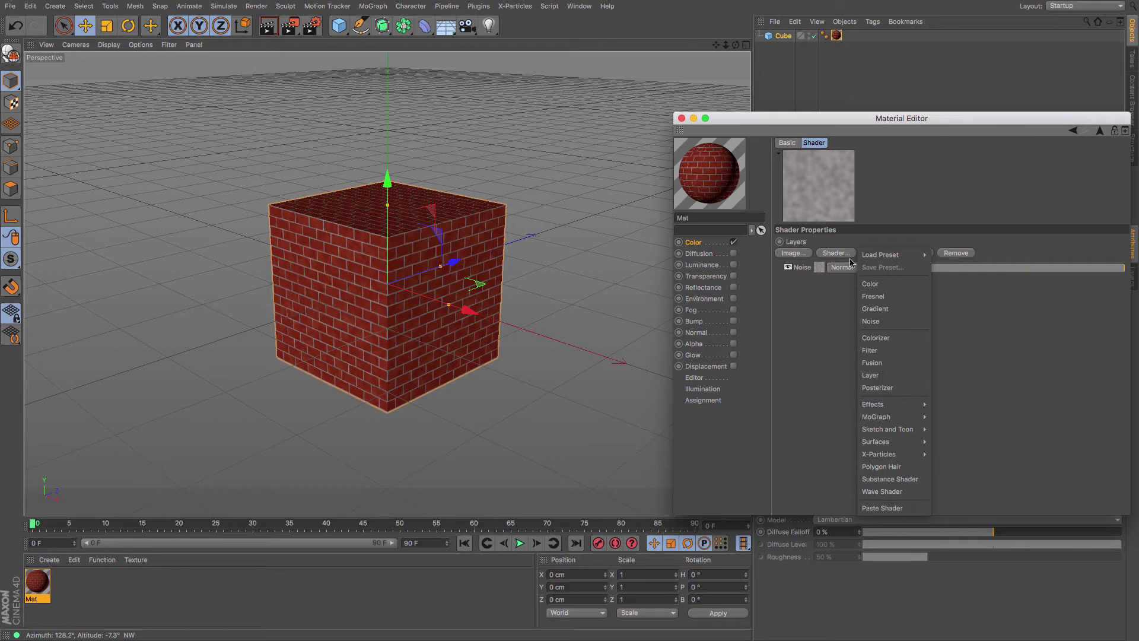
click(871, 321)
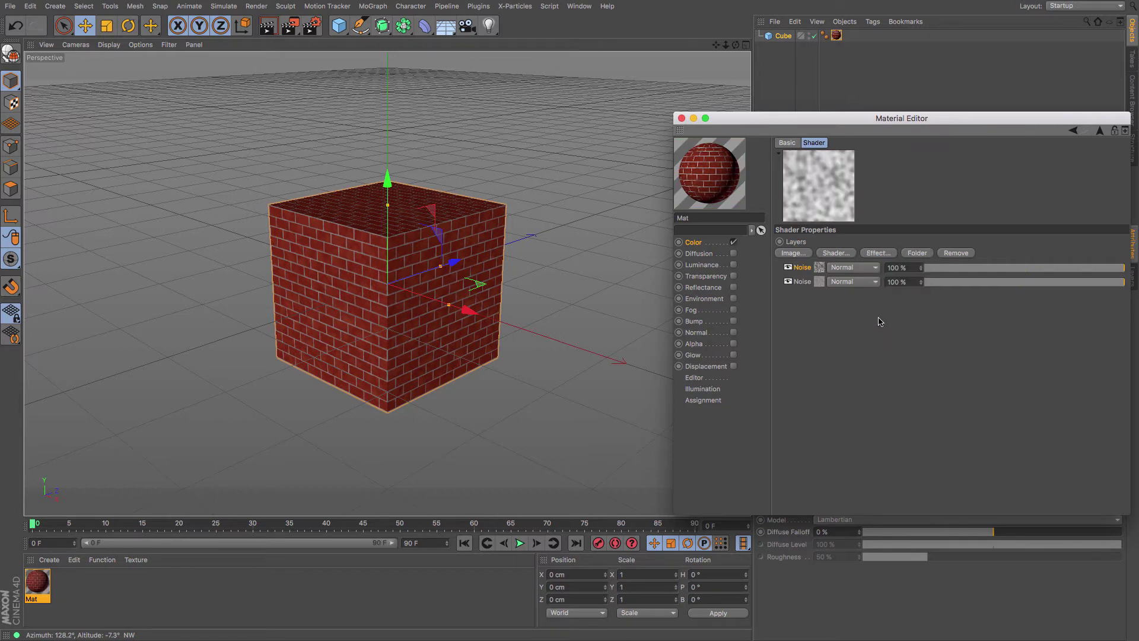
Step: Set the new Noise to FBM with a grey-brown Color 1 and a lighter, pinkish Color 2 near 65%
click(819, 270)
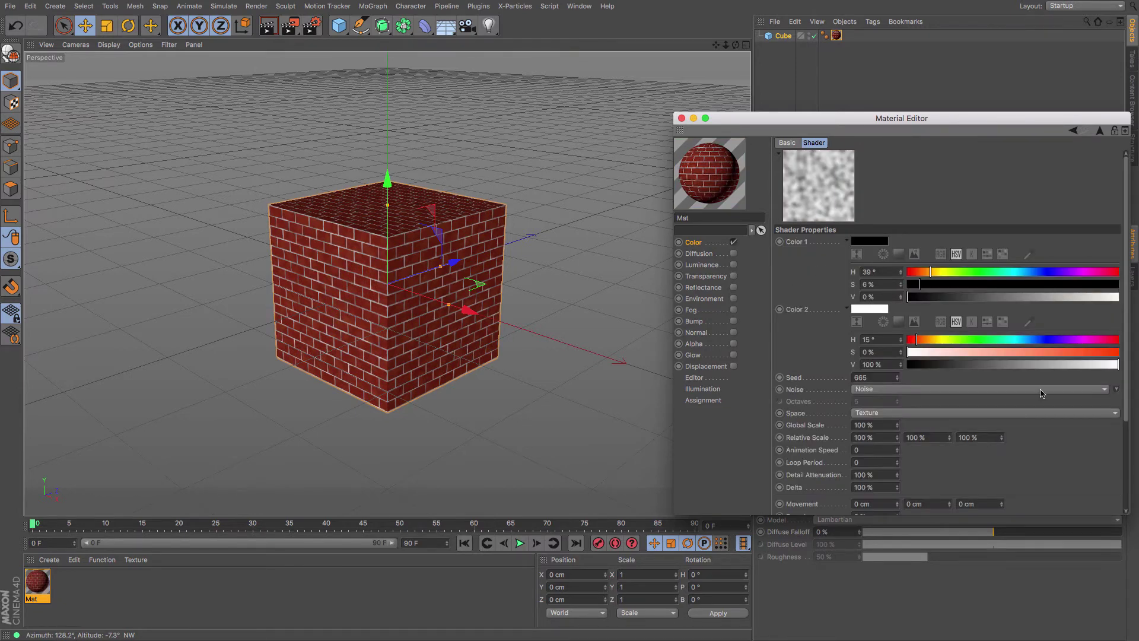
scroll(1125, 337, down, 3)
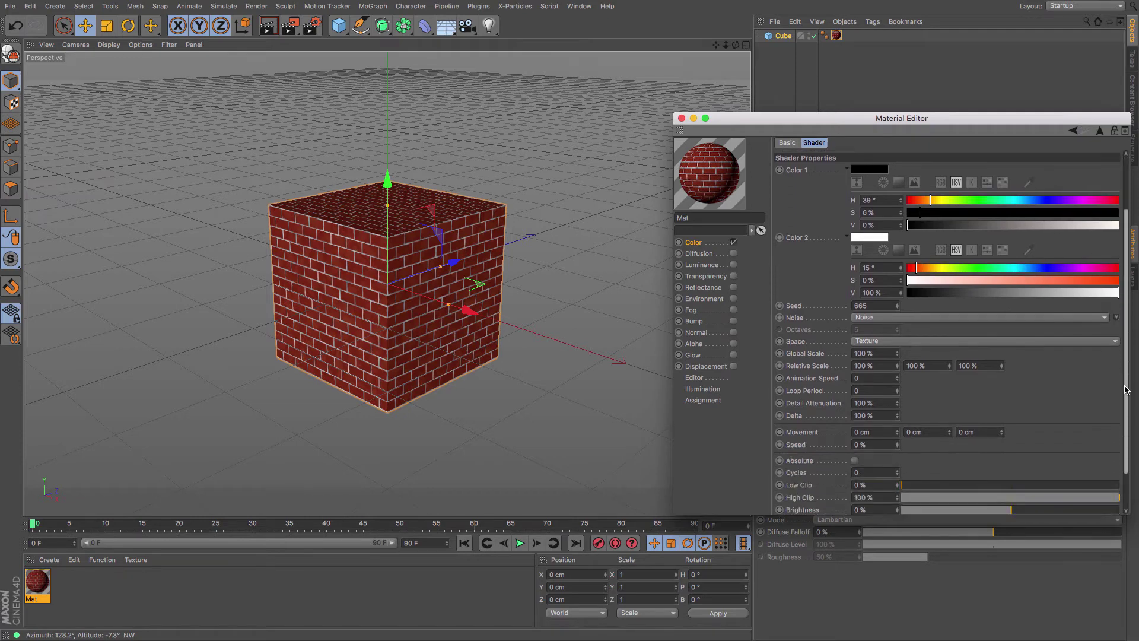
click(953, 315)
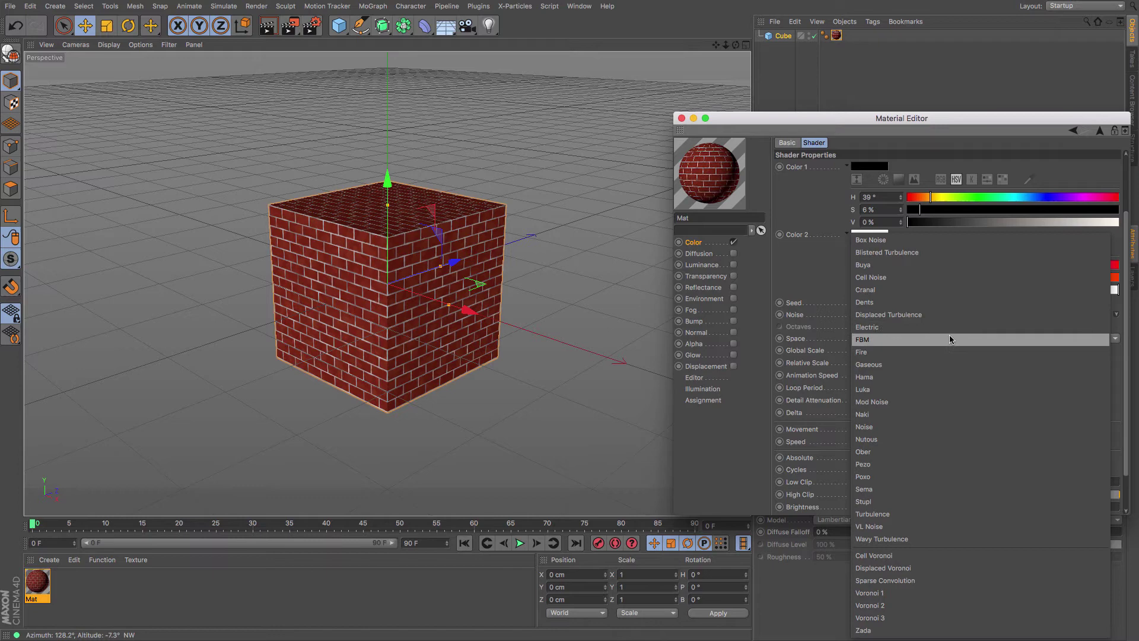
click(949, 338)
scroll(1126, 295, up, 3)
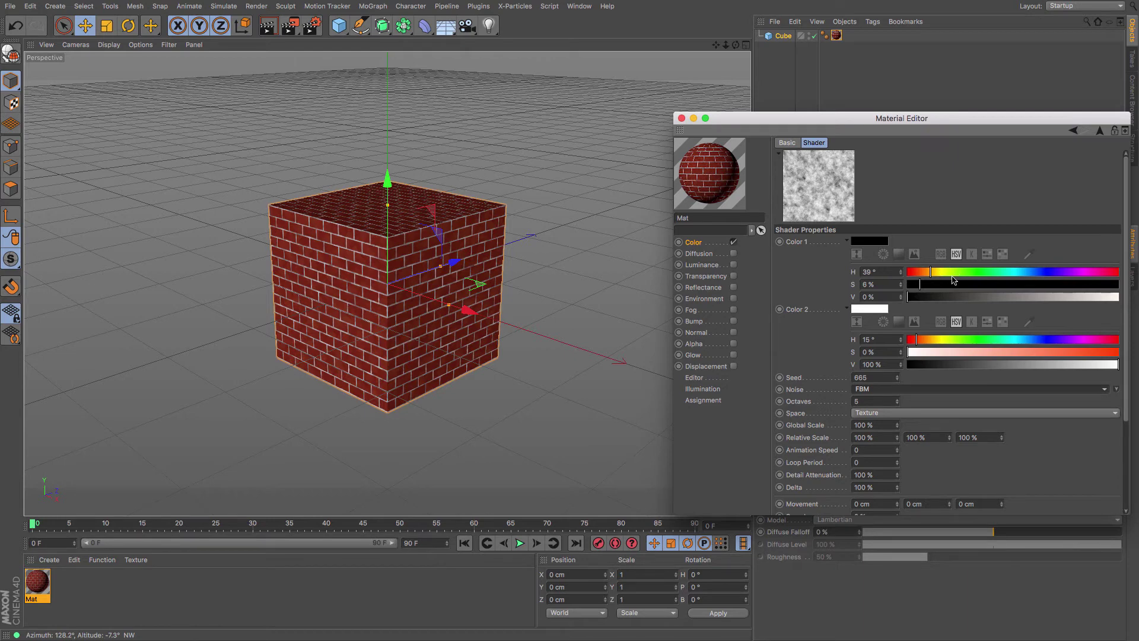
drag(976, 293, 1005, 297)
drag(949, 352, 926, 352)
drag(1061, 364, 1042, 369)
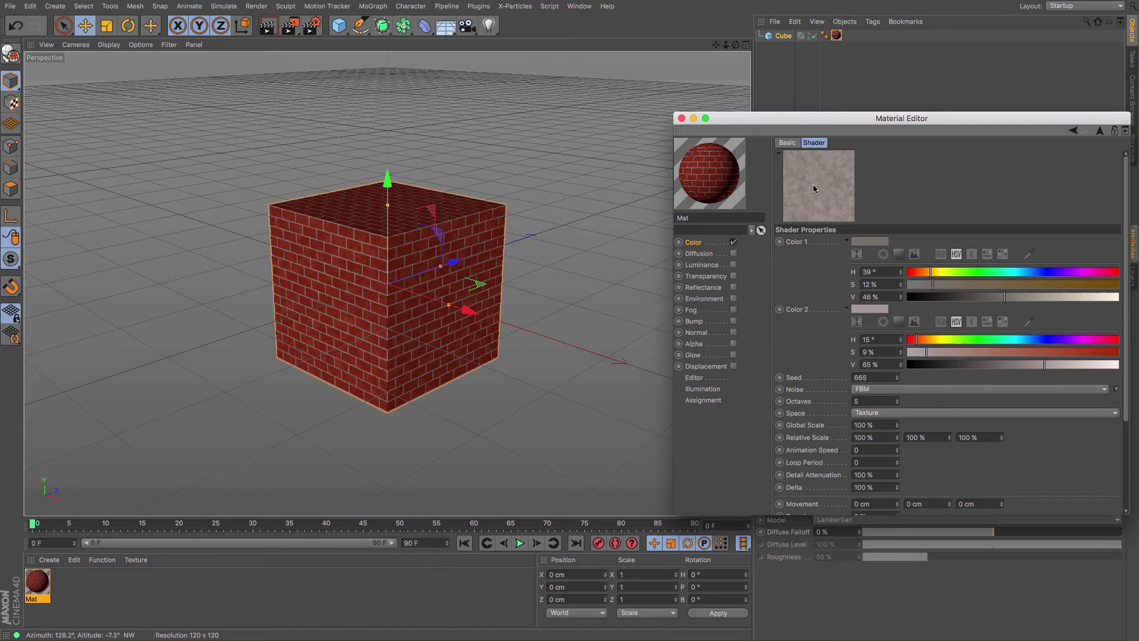
Step: Set the top mortar noise layer's blend mode to Multiply with 46% opacity
click(1100, 133)
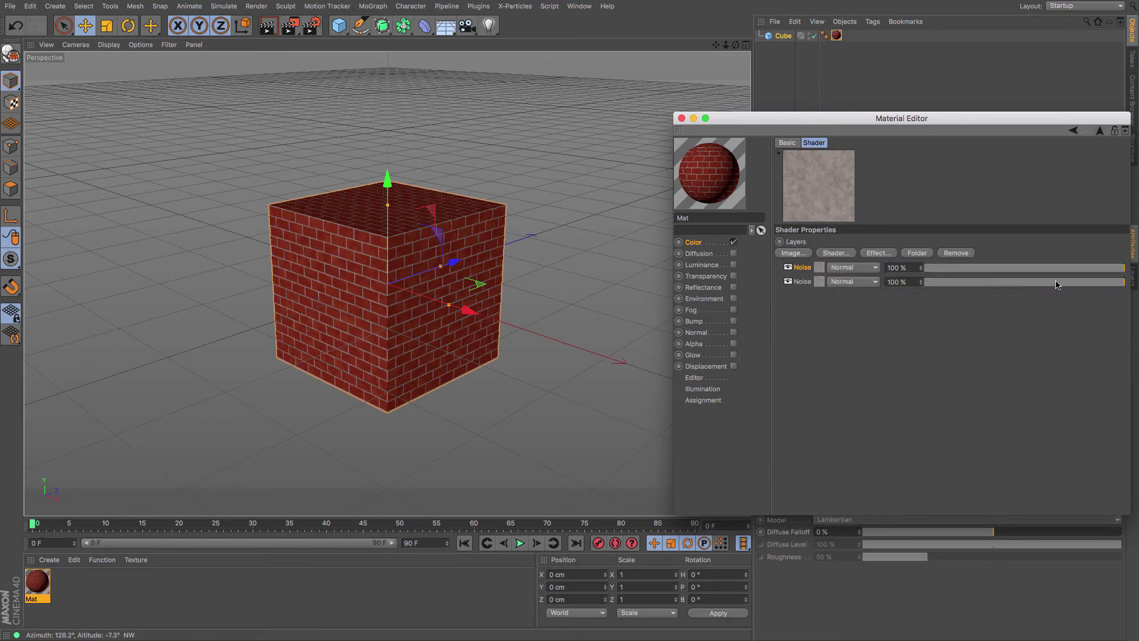
mouse_move(1041, 271)
mouse_down()
mouse_move(1023, 273)
mouse_move(1062, 271)
mouse_up()
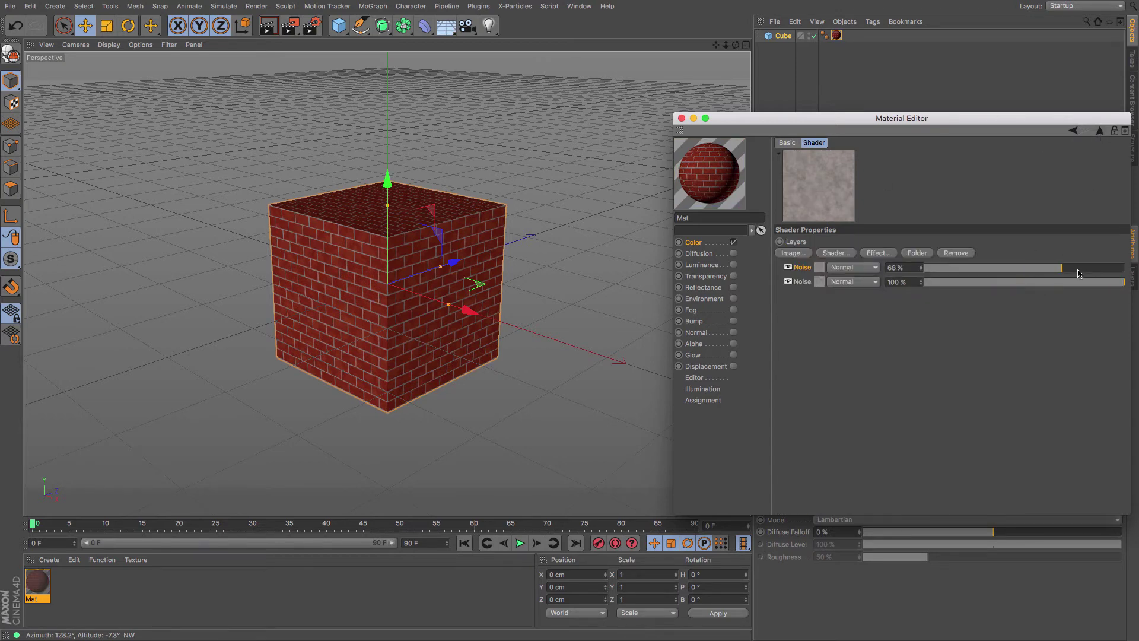
click(840, 274)
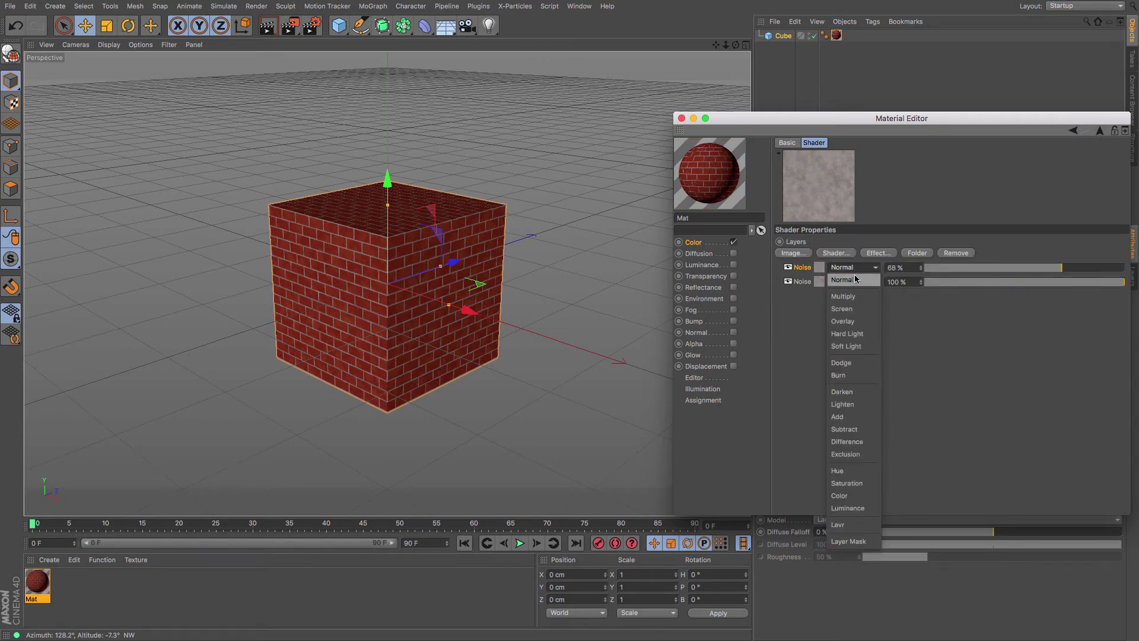
click(858, 321)
drag(1062, 271, 1110, 285)
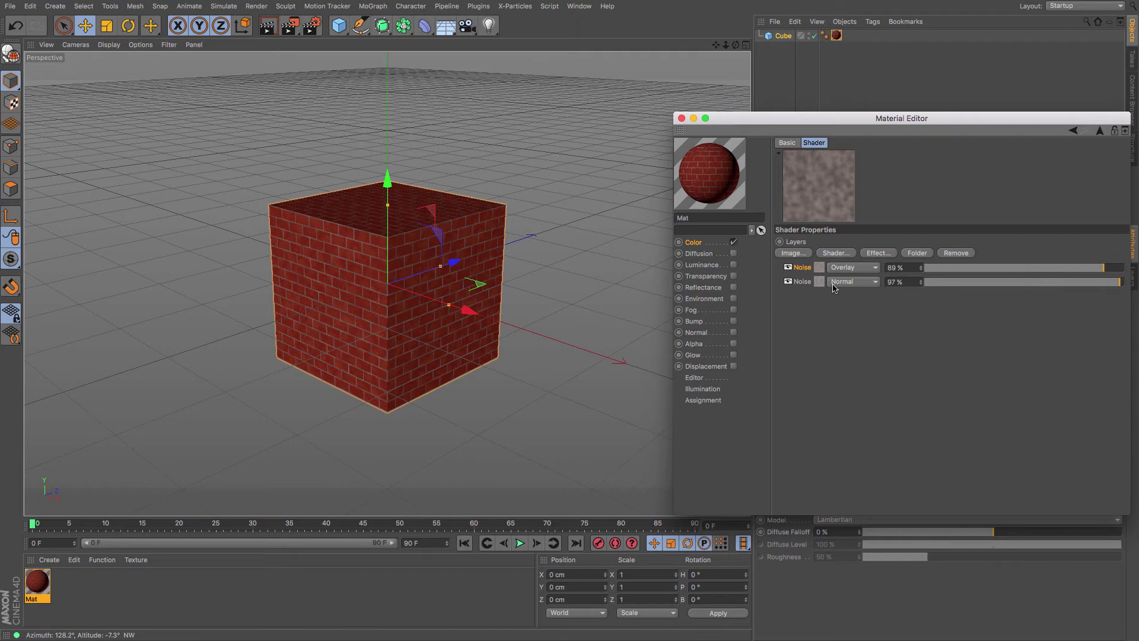
click(868, 272)
click(857, 295)
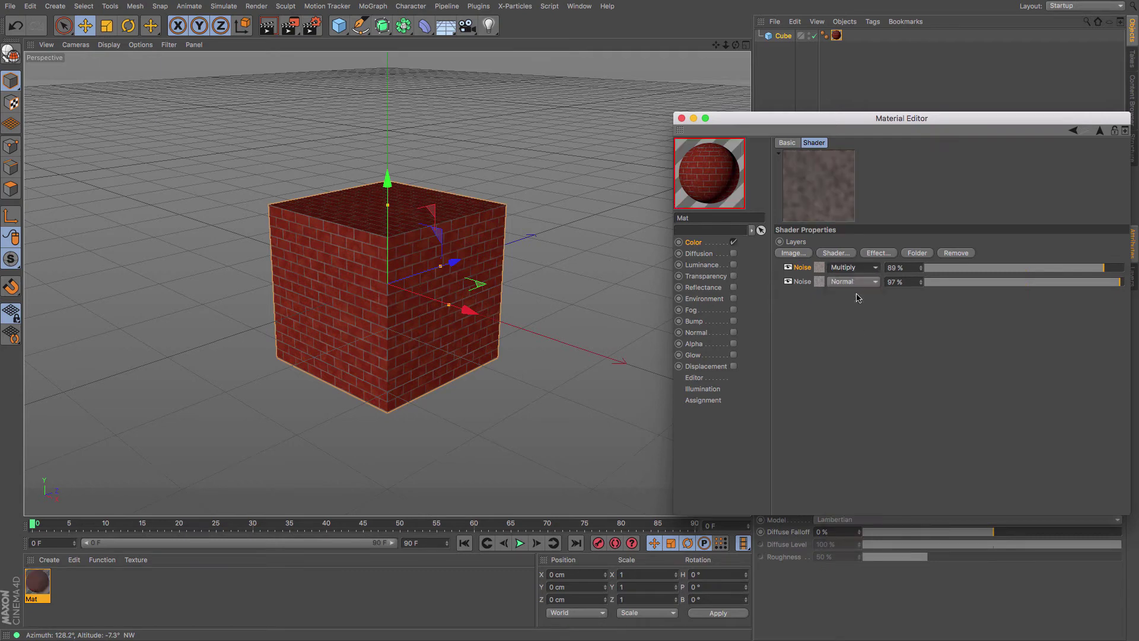
click(1017, 268)
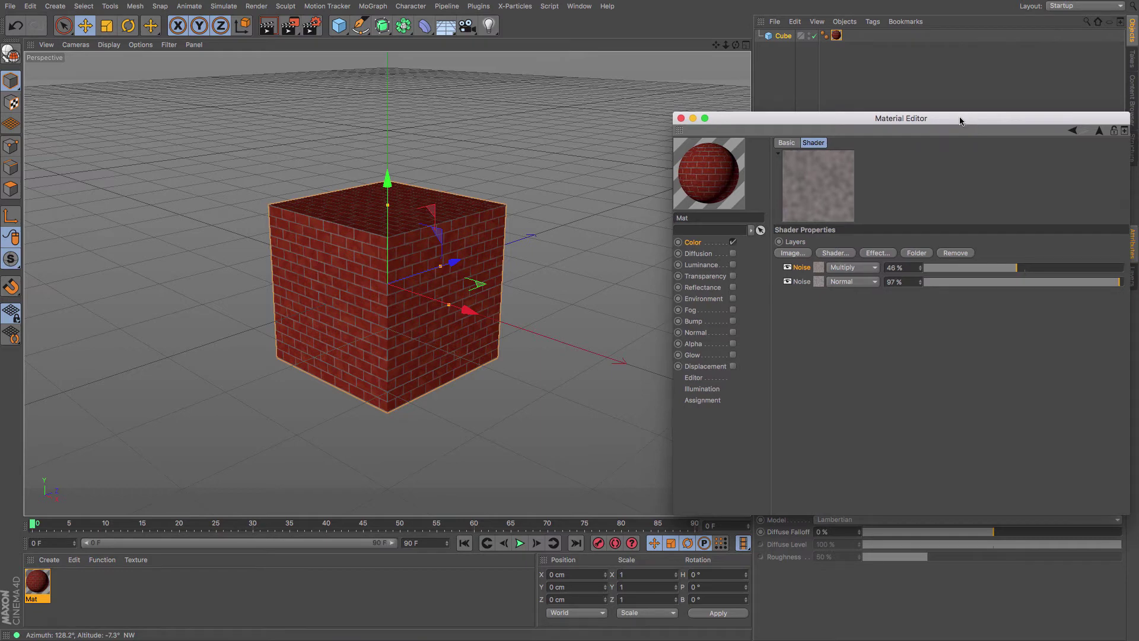
mouse_move(965, 117)
mouse_down()
mouse_move(934, 97)
mouse_move(961, 96)
mouse_up()
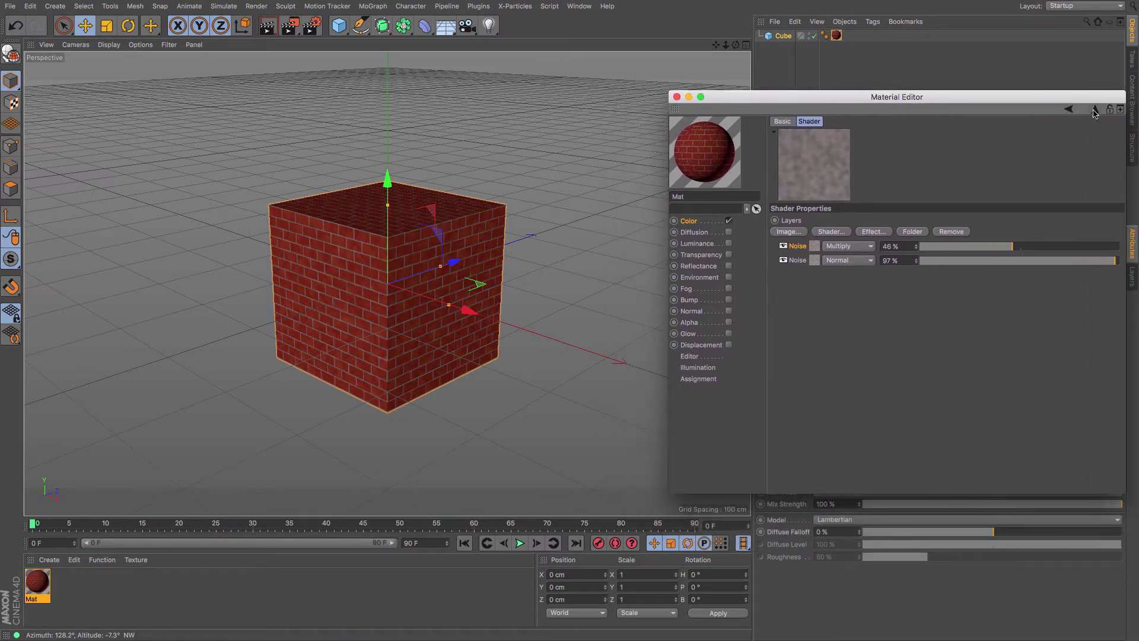
Step: Enable Dirt in the Brick shader and lower its opacity to 26%
click(1095, 112)
click(888, 121)
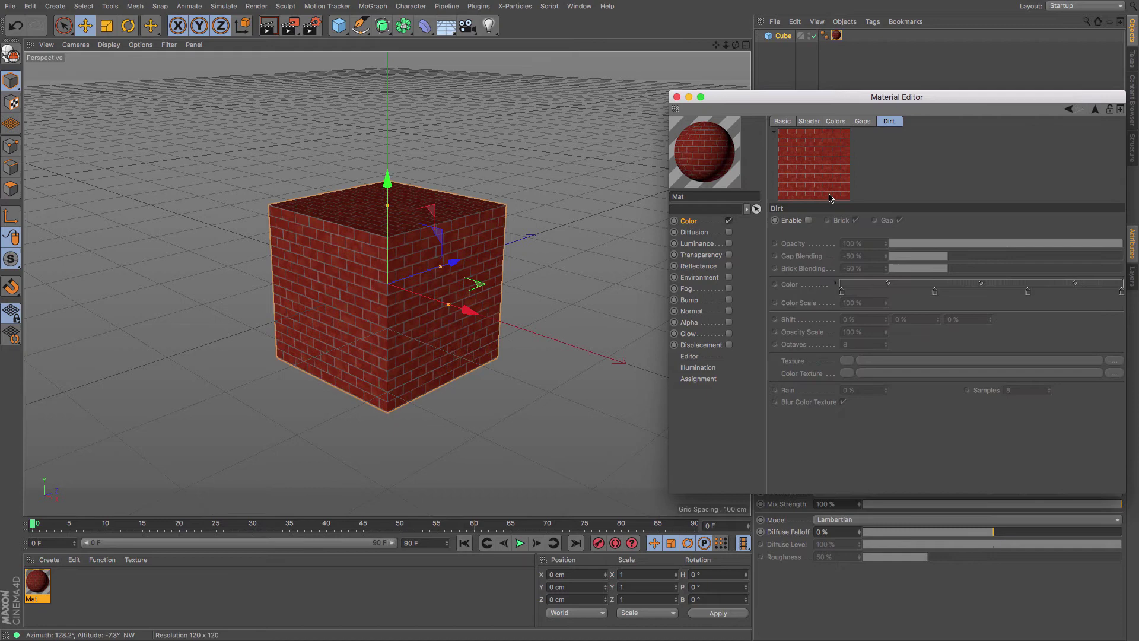
click(808, 220)
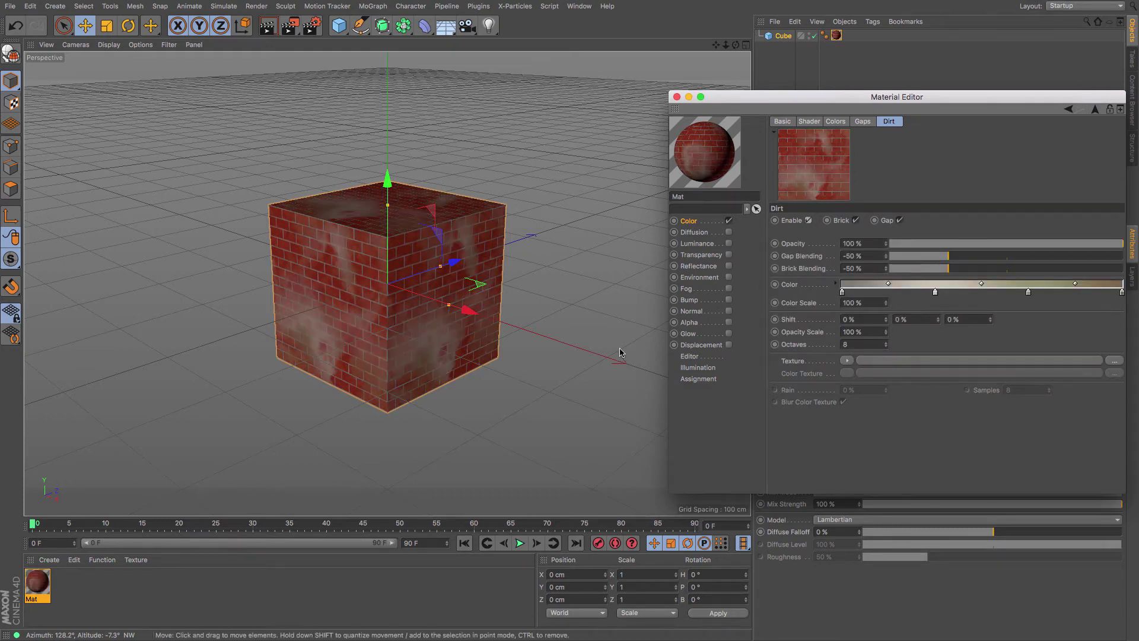
drag(1062, 248, 957, 245)
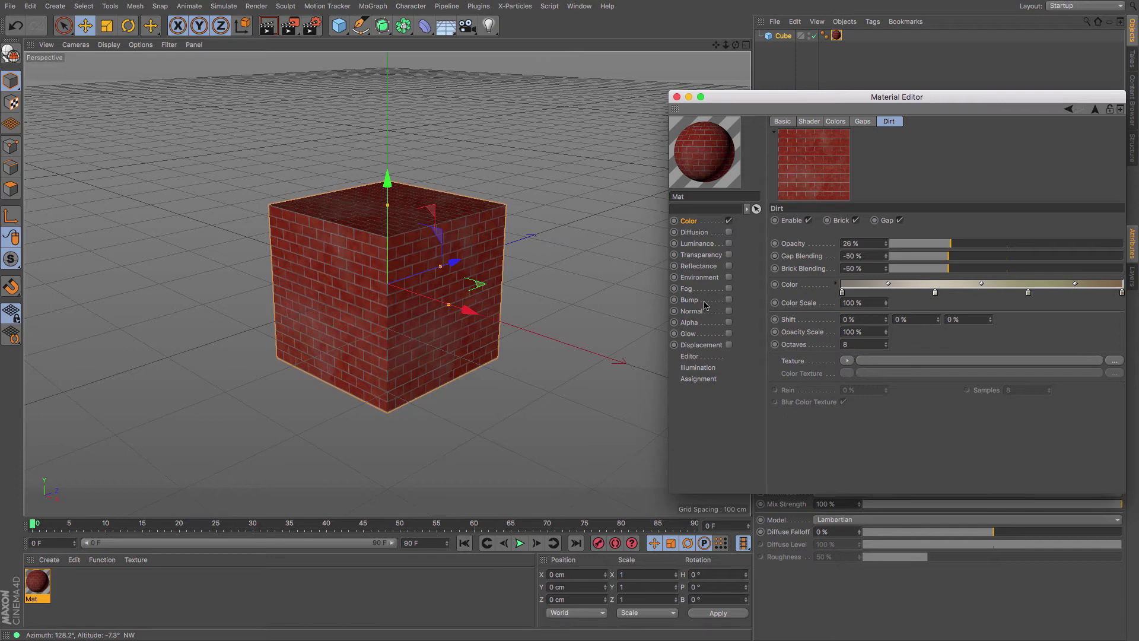
Step: Copy the Brick shader from the Color channel's texture
click(691, 221)
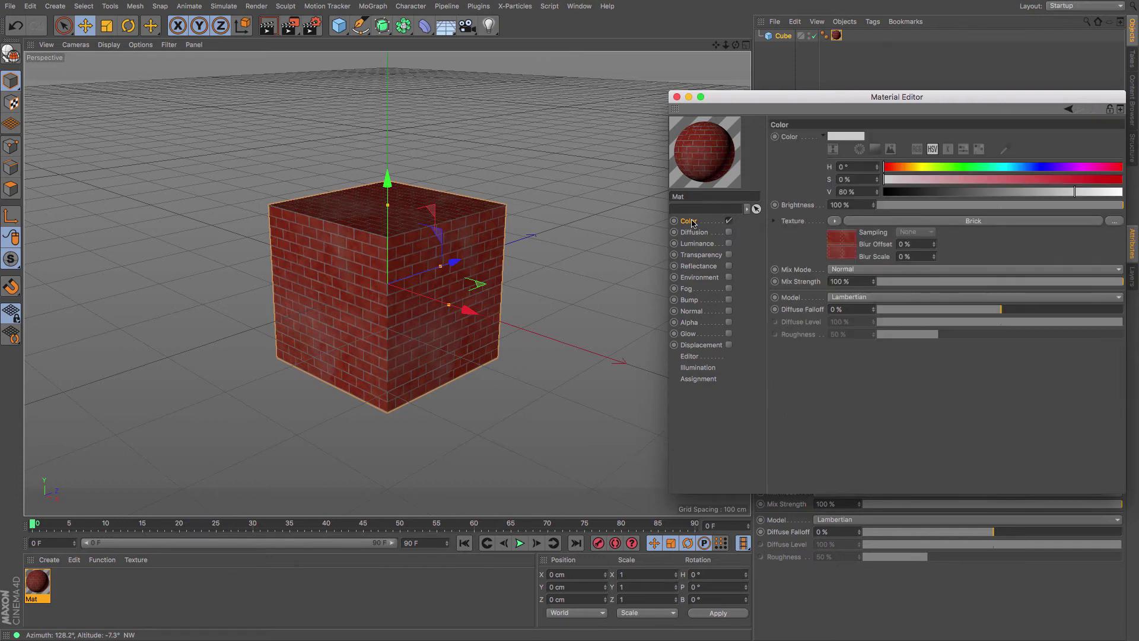
click(834, 221)
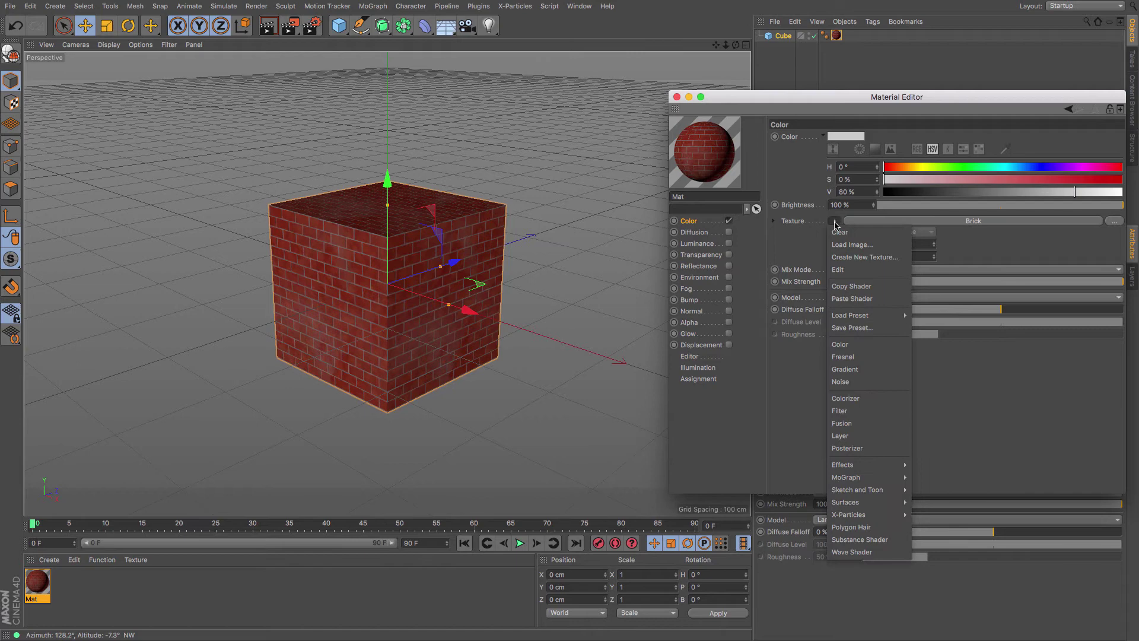
click(855, 287)
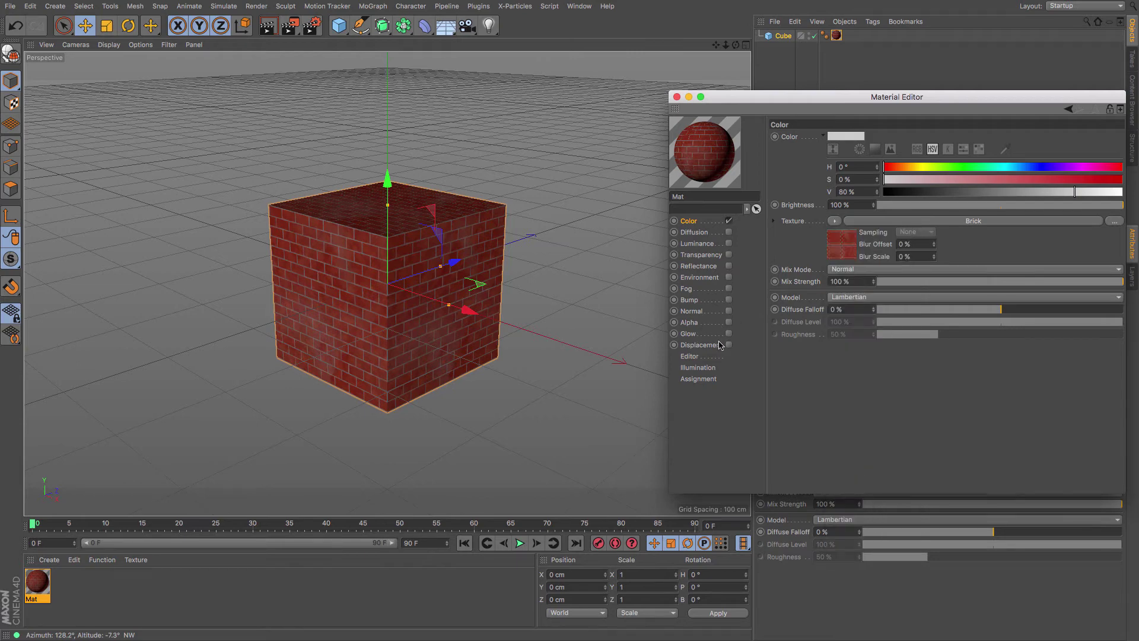
Step: Enable Displacement, paste the Brick shader as its texture, and turn on Displacement Mode
click(719, 345)
click(817, 176)
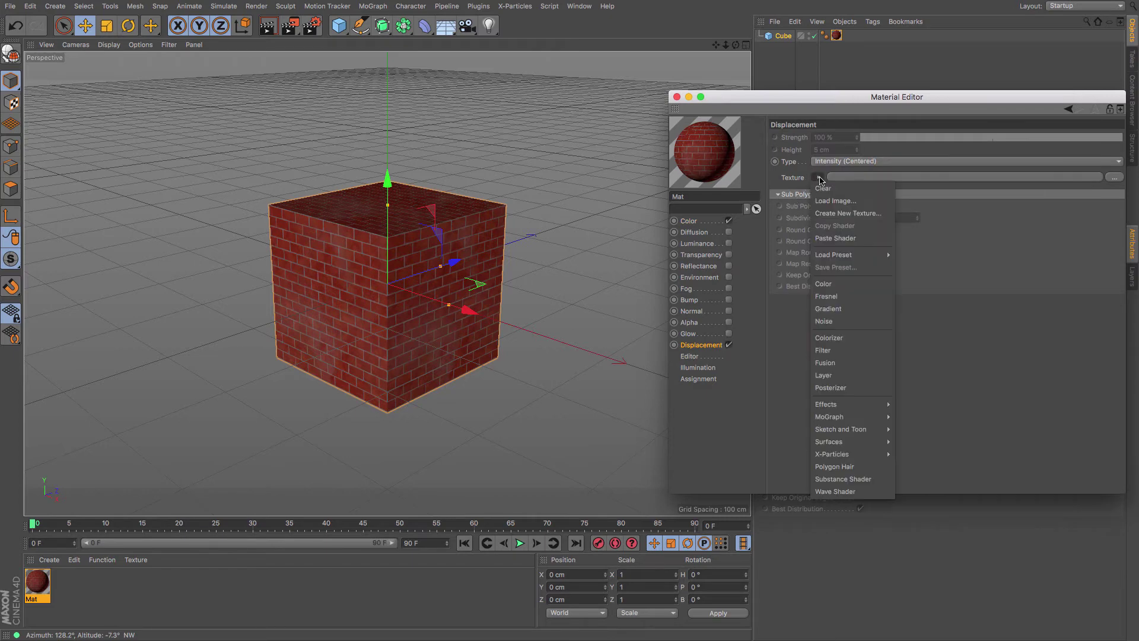
click(837, 239)
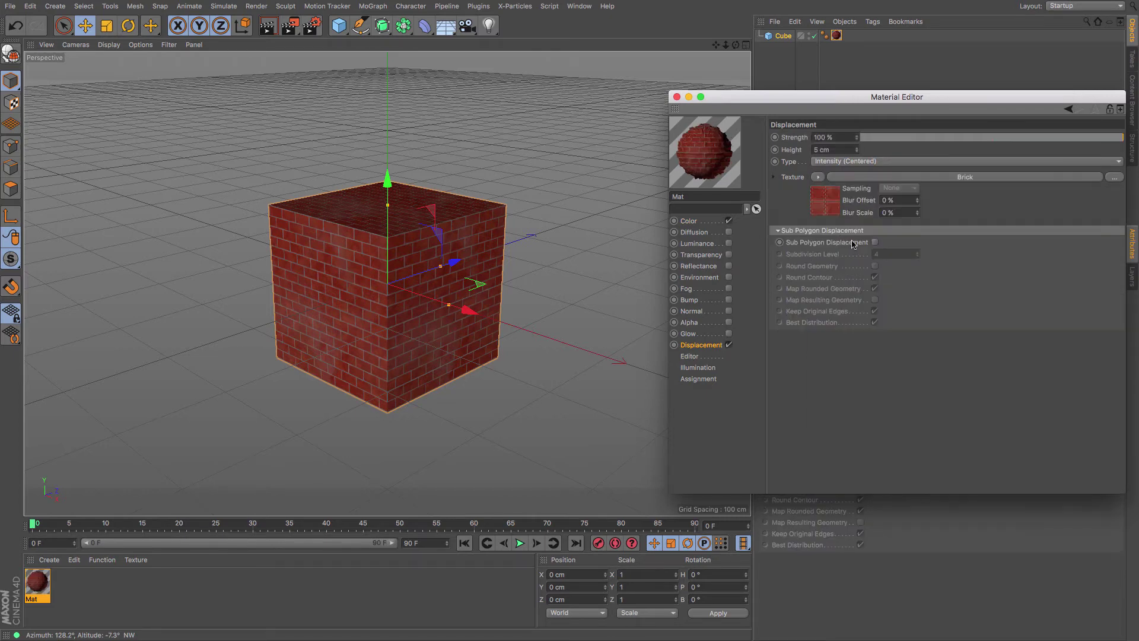
click(825, 195)
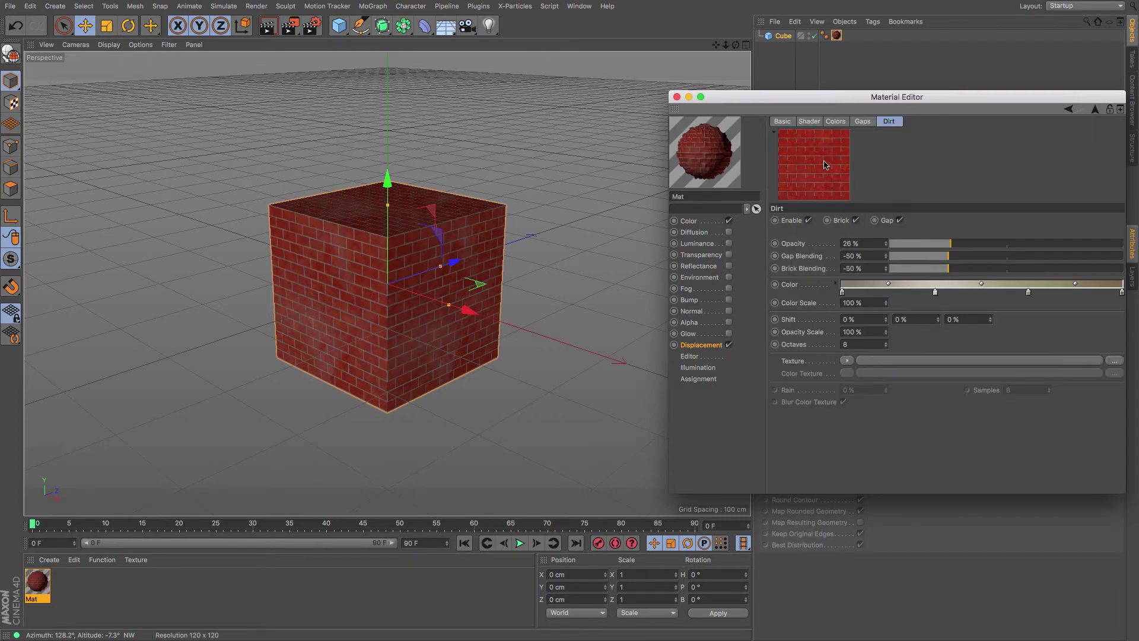
click(810, 122)
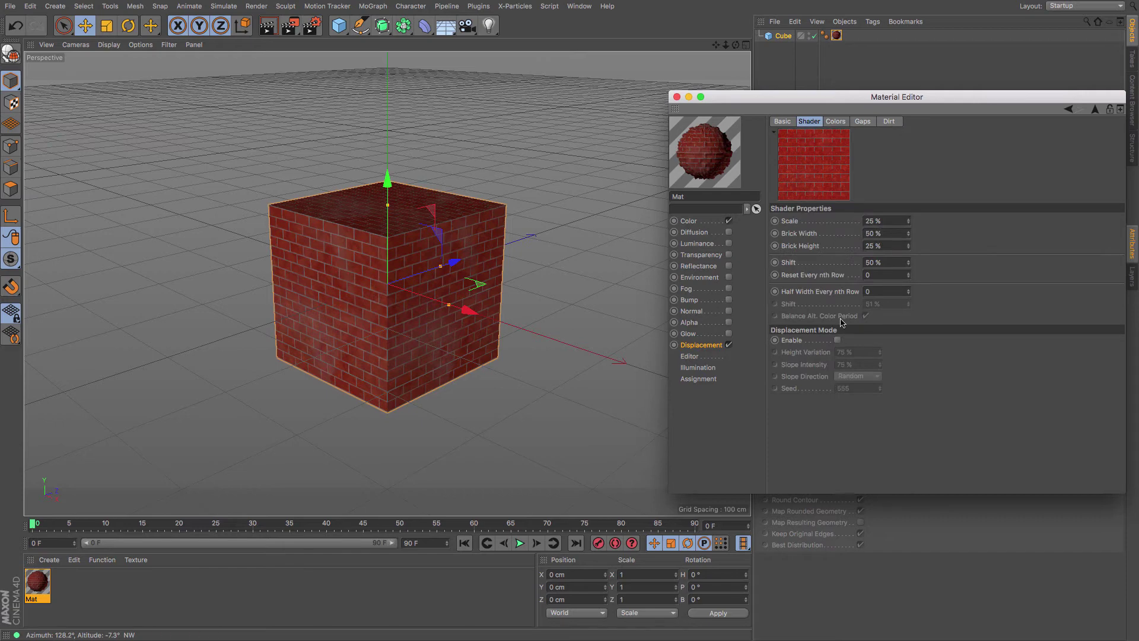
click(837, 341)
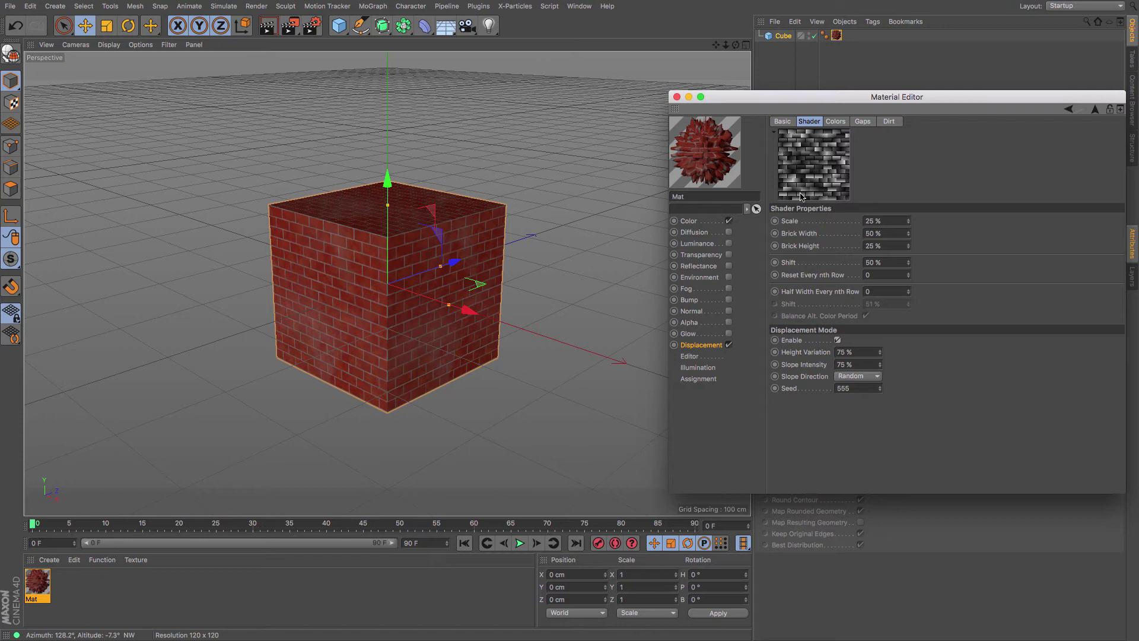
Step: Review the Brick shader's Colors, Gaps and Dirt tabs, returning to the Shader tab
click(835, 122)
click(863, 122)
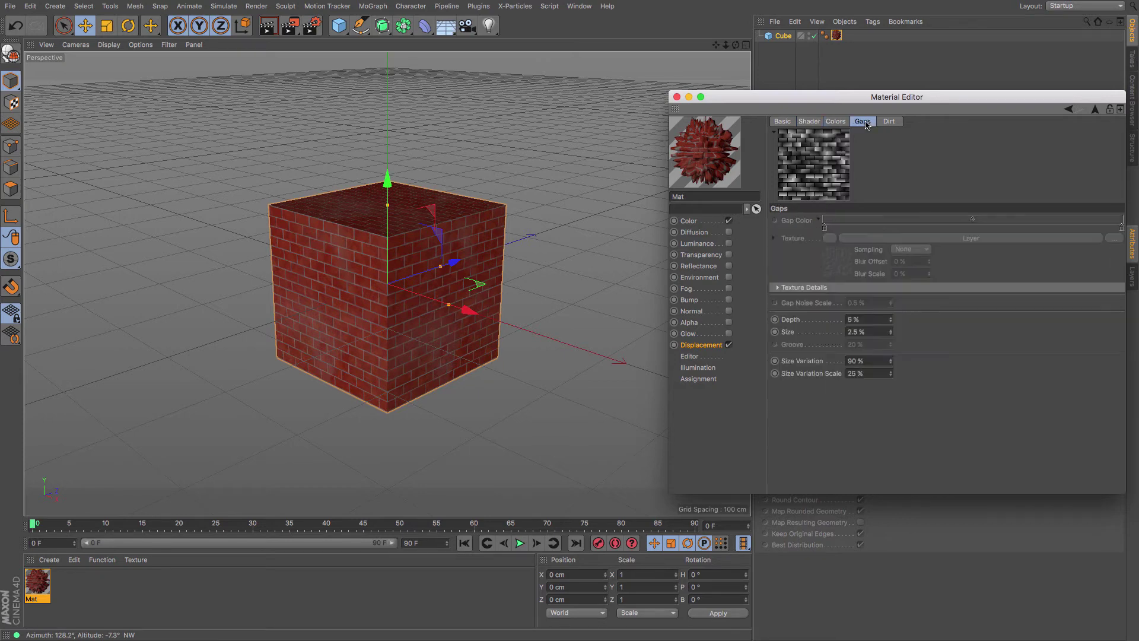
click(885, 123)
click(815, 122)
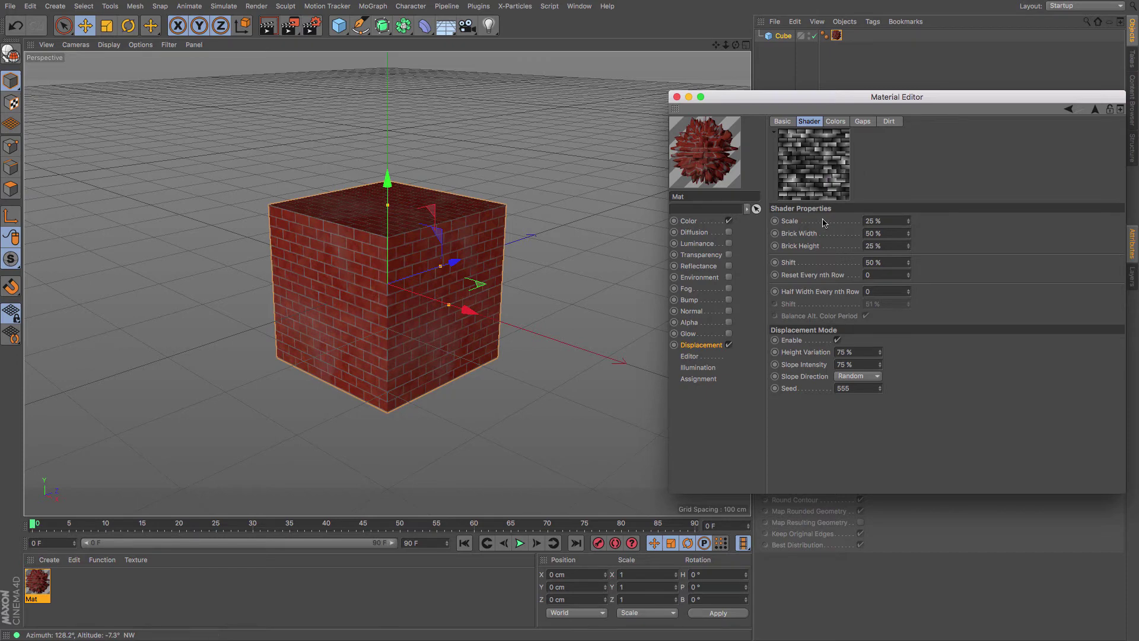
Step: Turn on Sub Polygon Displacement in the material's Displacement channel
click(702, 346)
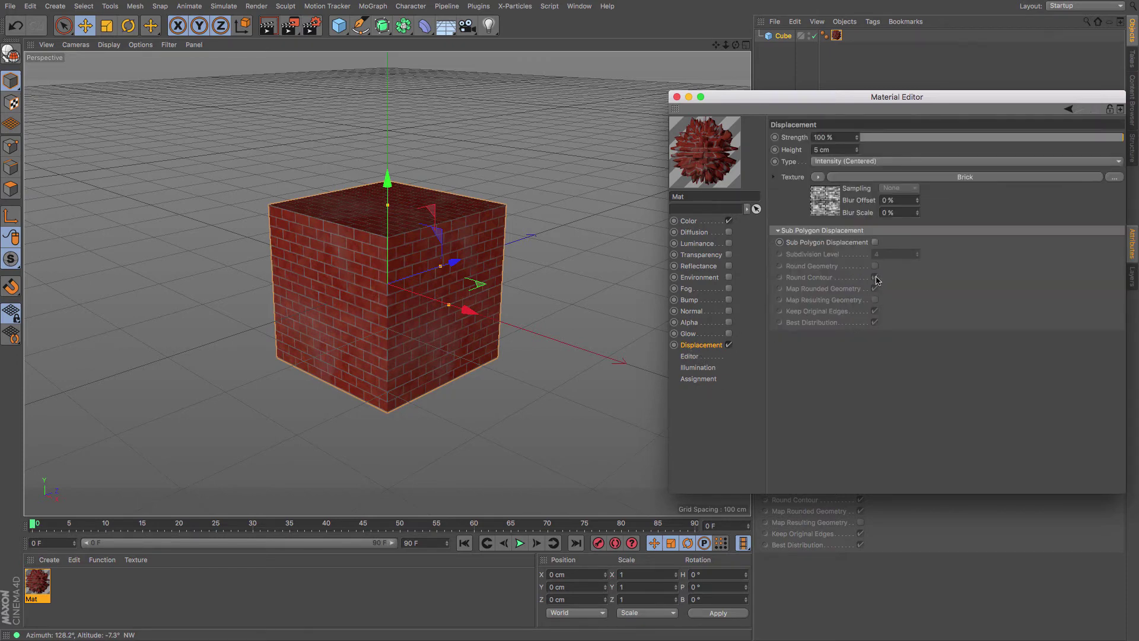
click(875, 242)
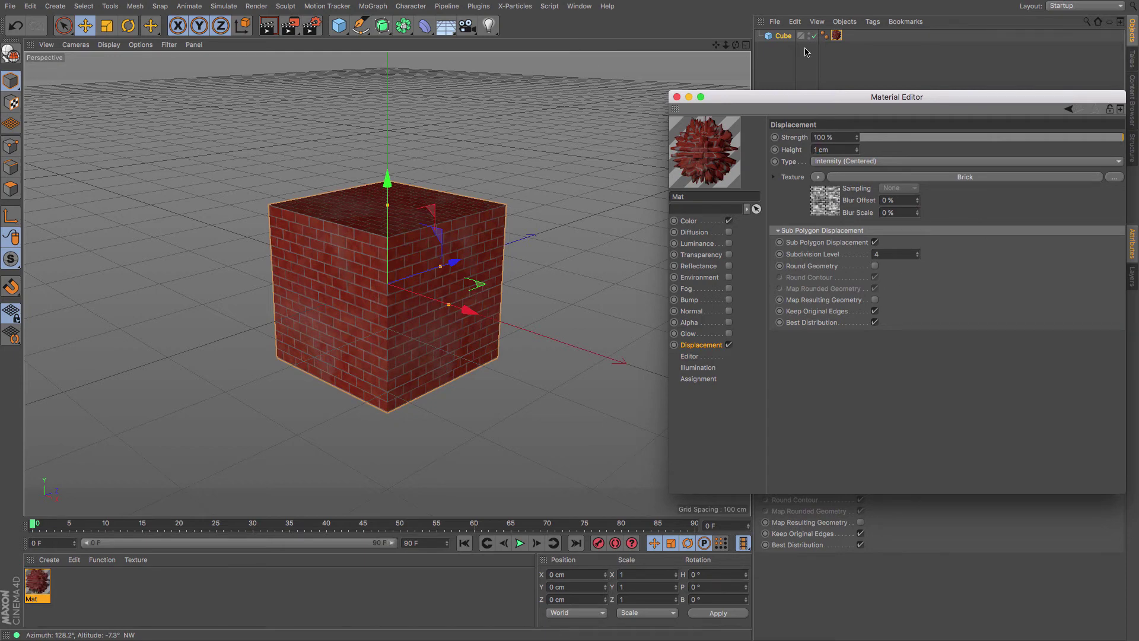
Step: Render the cube, raise Subdivision Level to 5, and render again
click(268, 30)
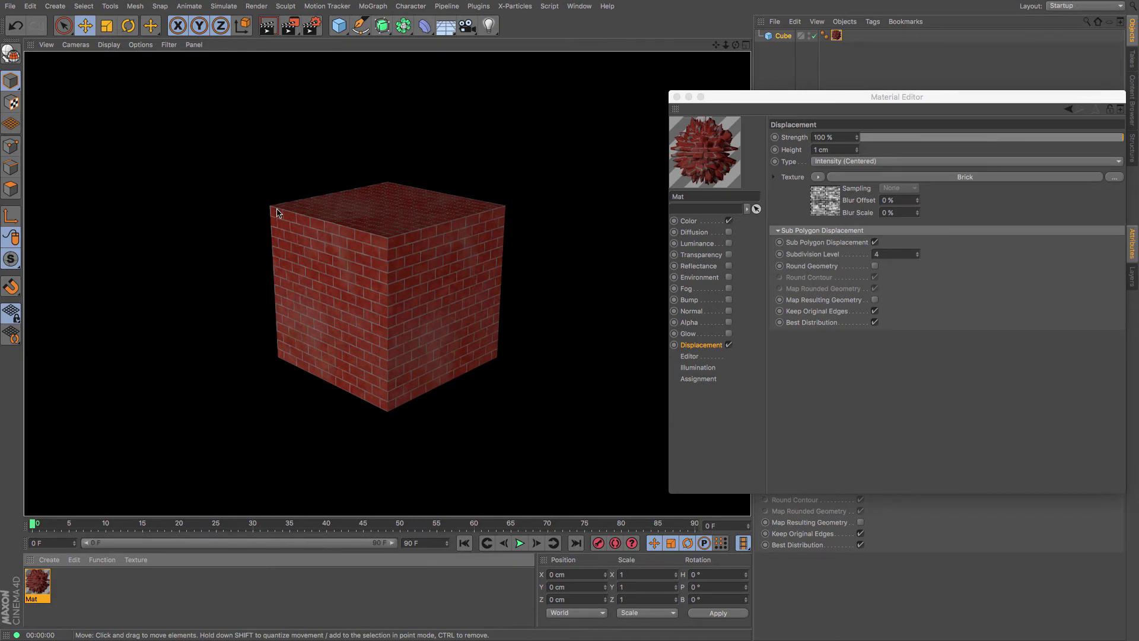
click(848, 257)
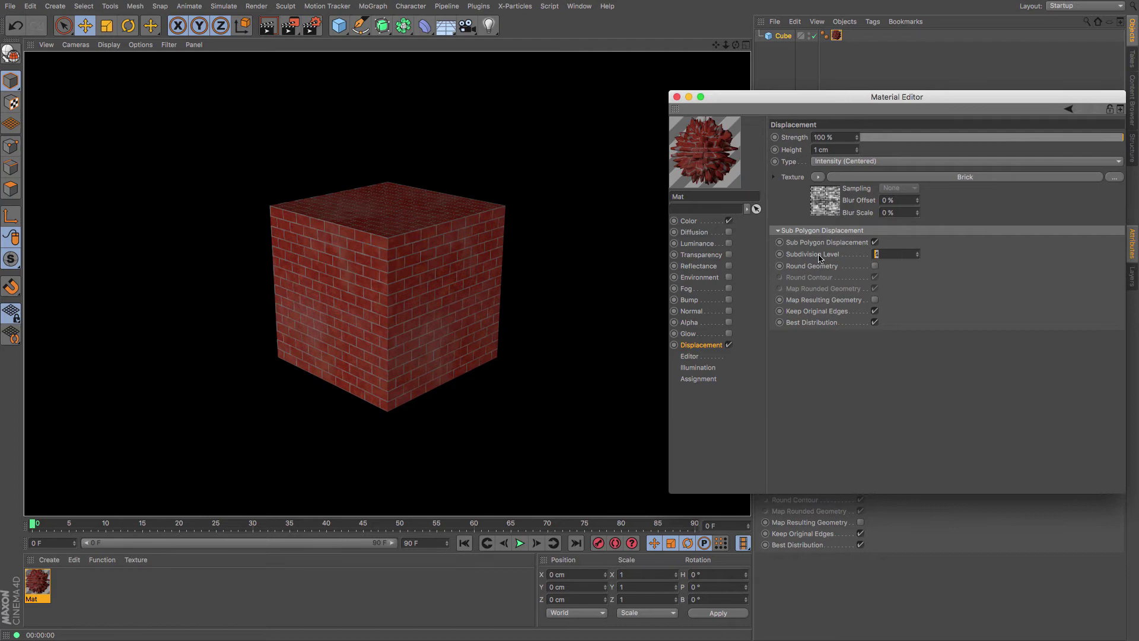
text(5)
key(Return)
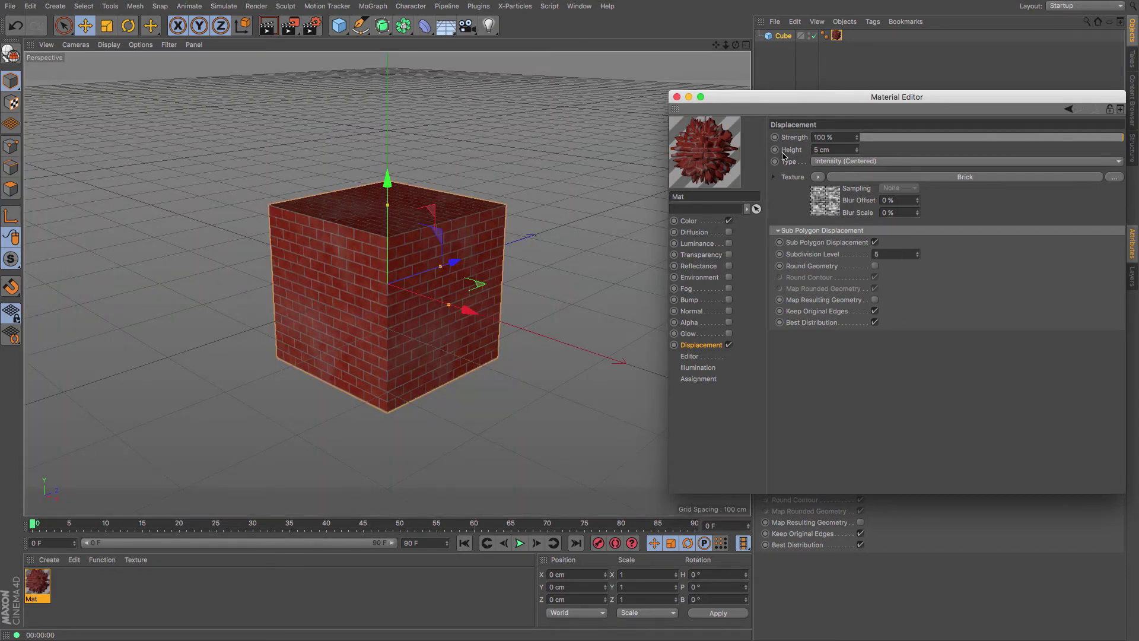
click(269, 27)
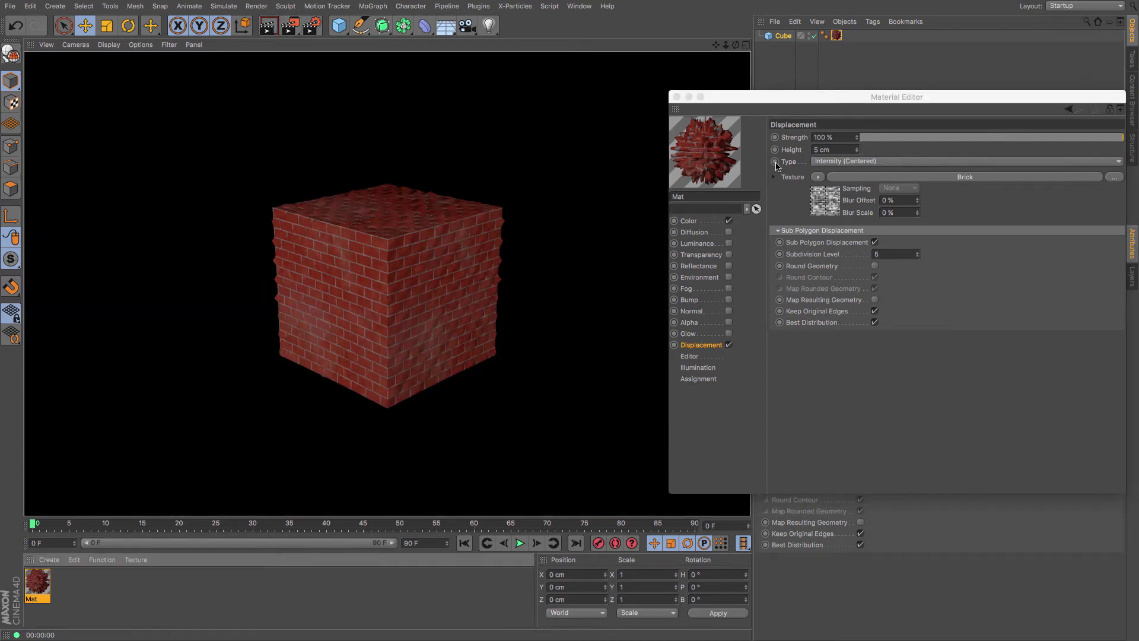
Step: Set displacement Height to 2 cm and render the cube
double_click(816, 150)
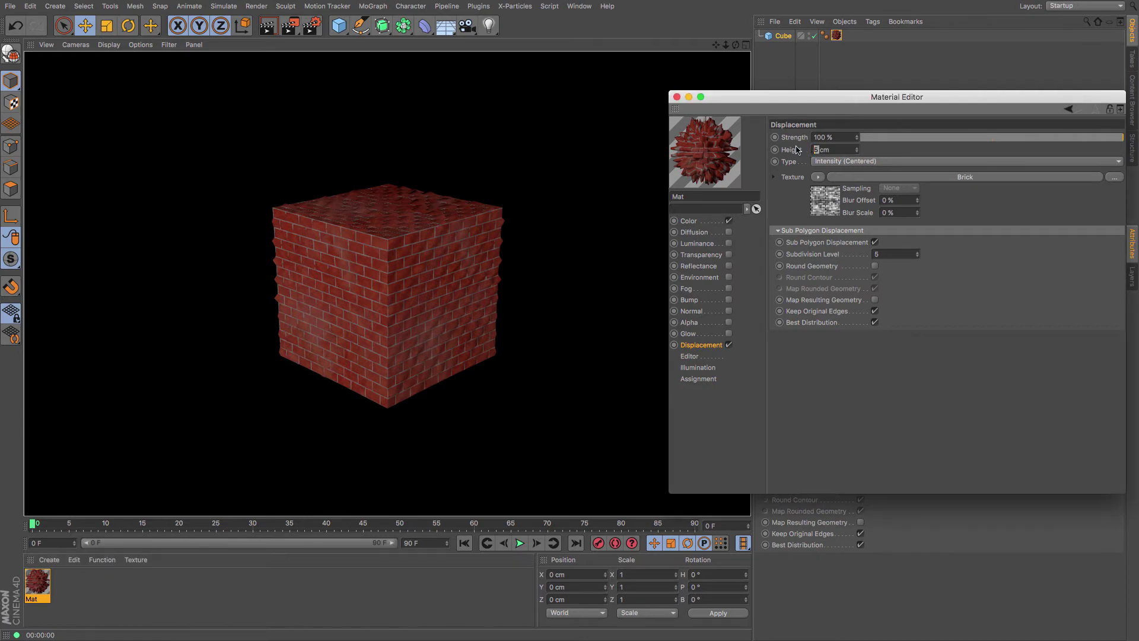
text(2)
key(Return)
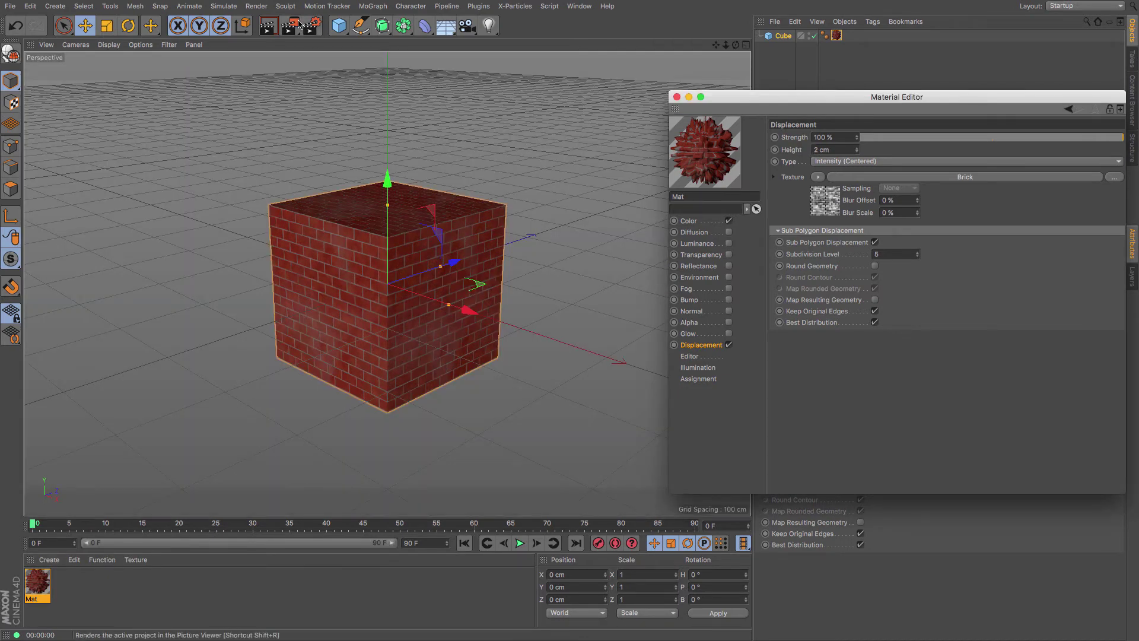
click(267, 24)
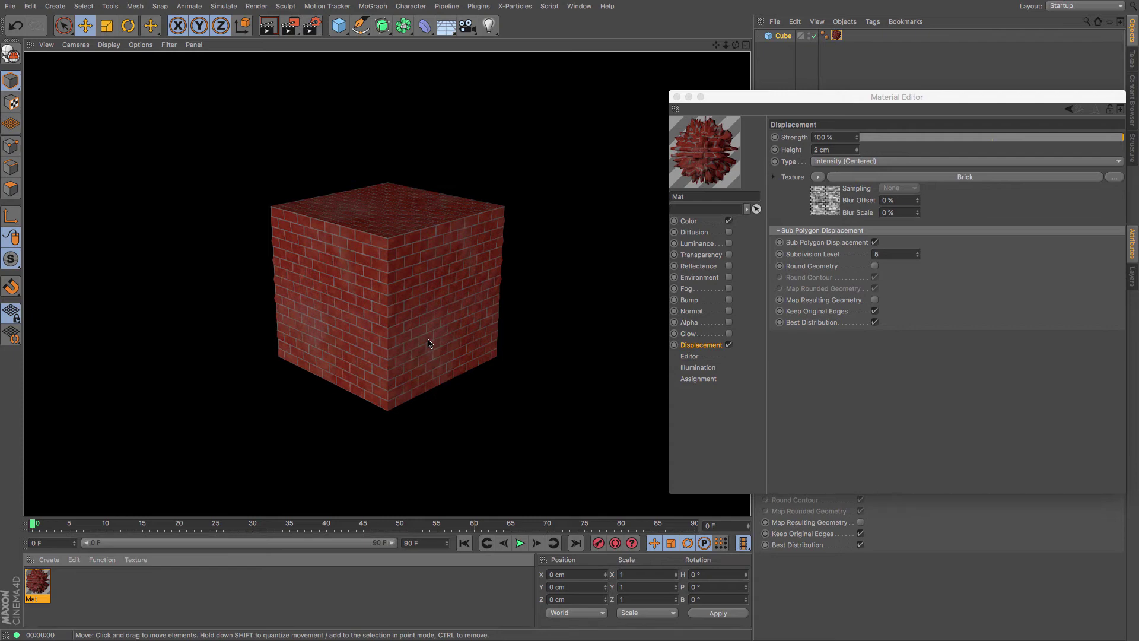
Step: Set the displacement Brick's Height Variation to 20% and Slope Intensity to 11%, then render the cube
click(775, 90)
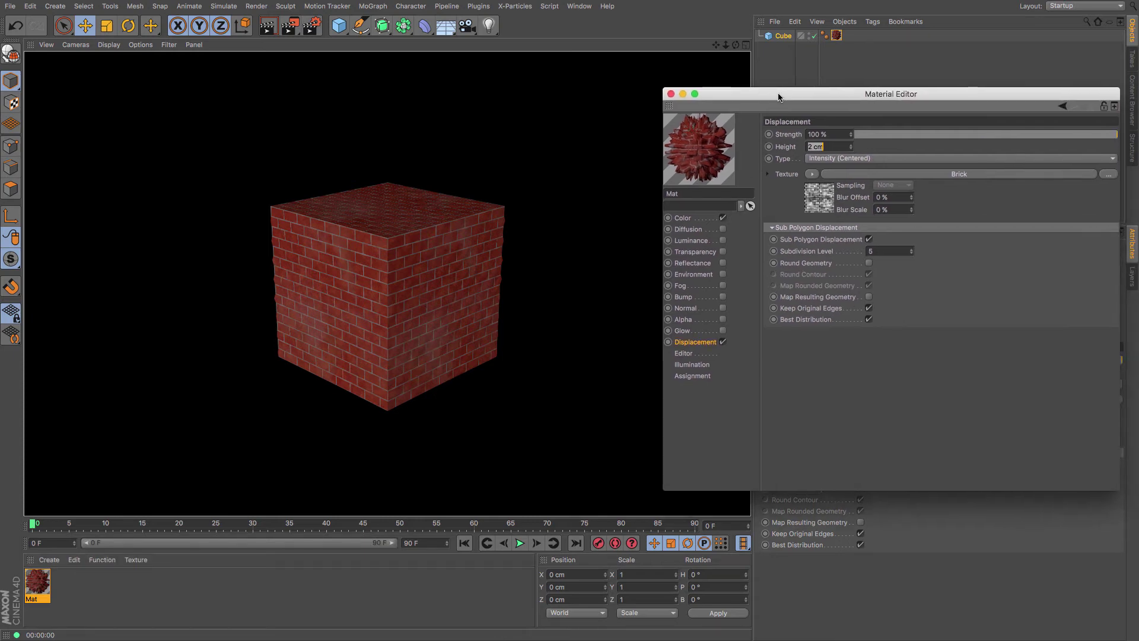
click(819, 197)
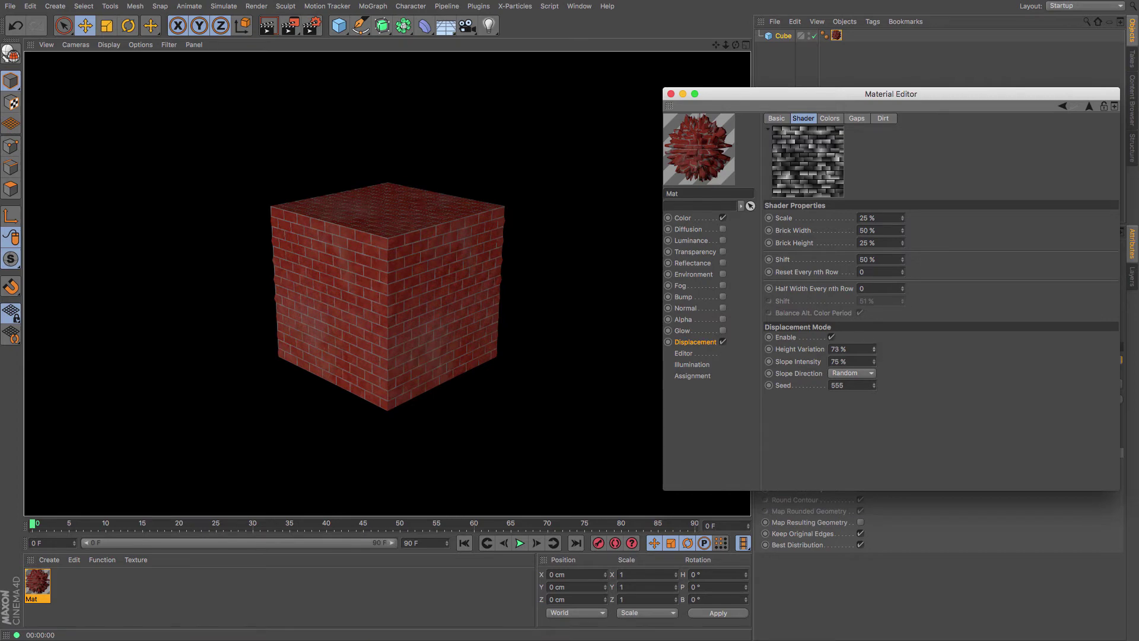
click(874, 351)
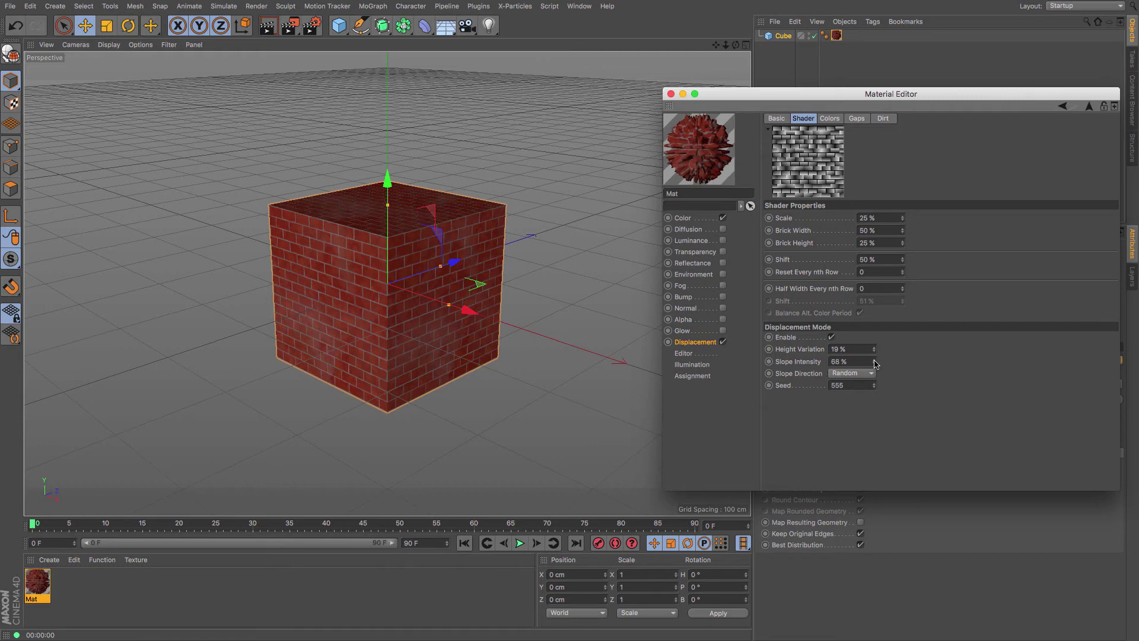
drag(874, 361, 868, 345)
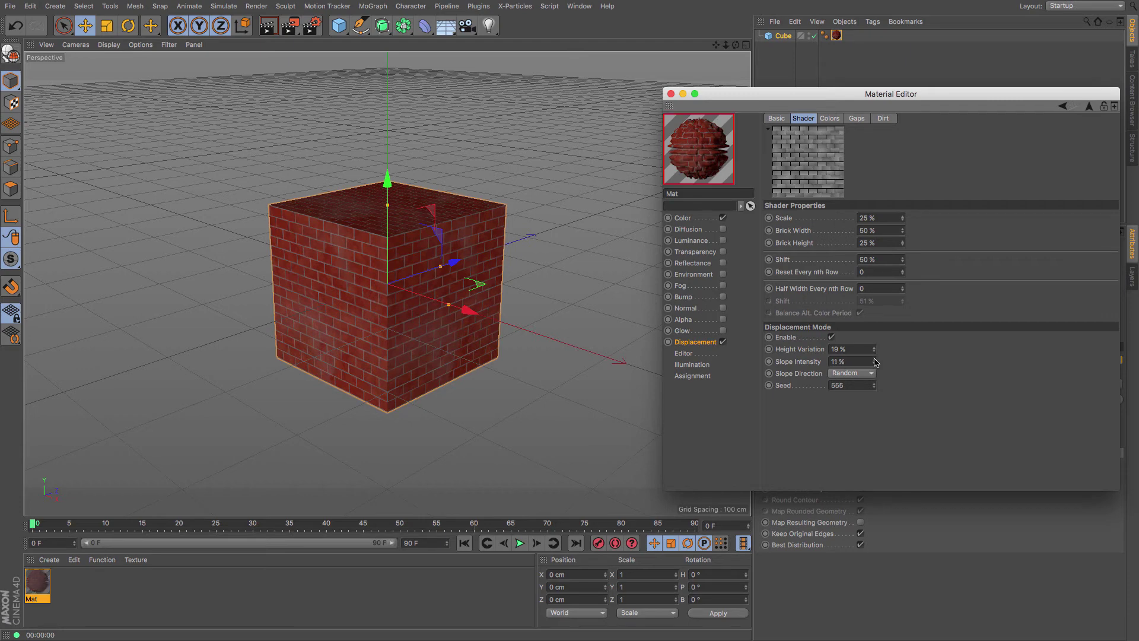
click(873, 348)
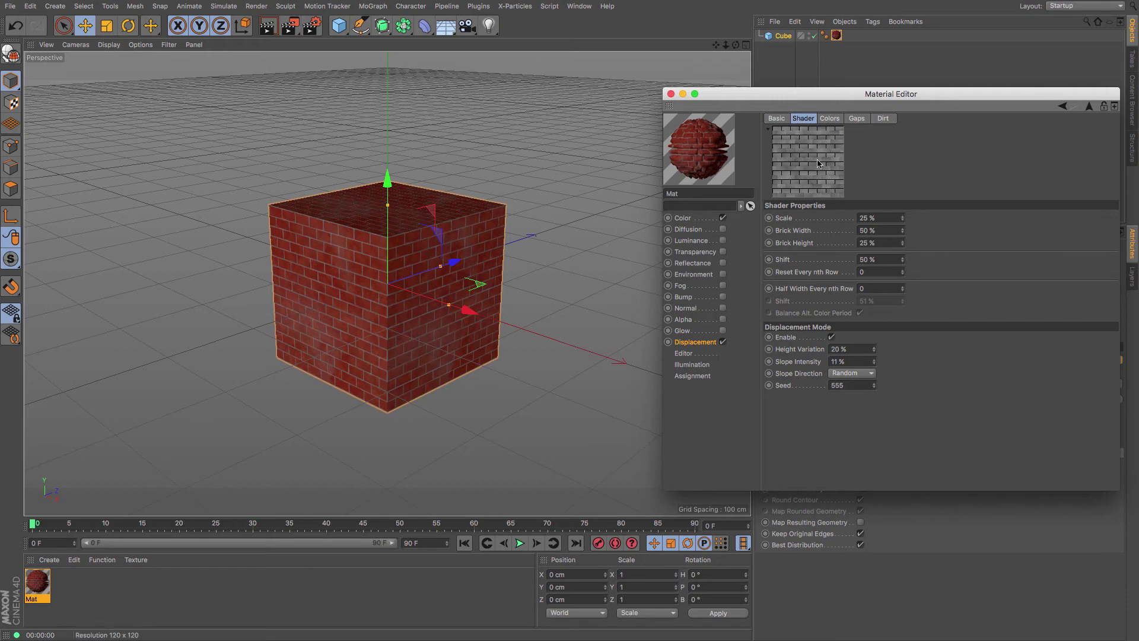
click(768, 130)
click(769, 131)
click(265, 26)
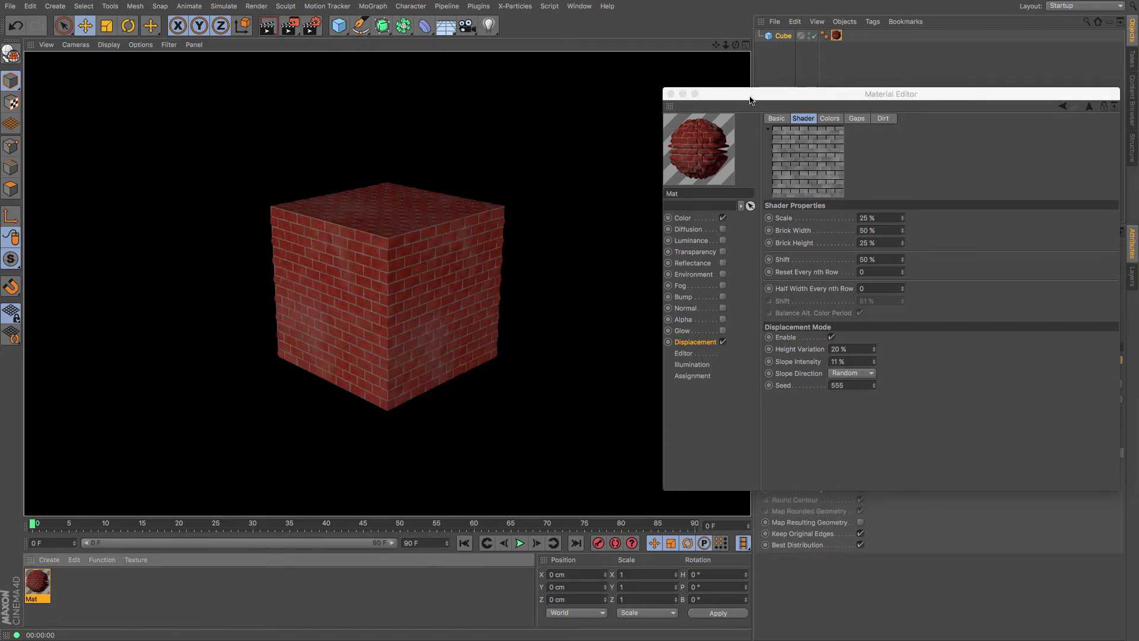
drag(750, 100, 741, 95)
Step: Enable the Bump channel and load the Brick Shader preset as its texture
click(680, 292)
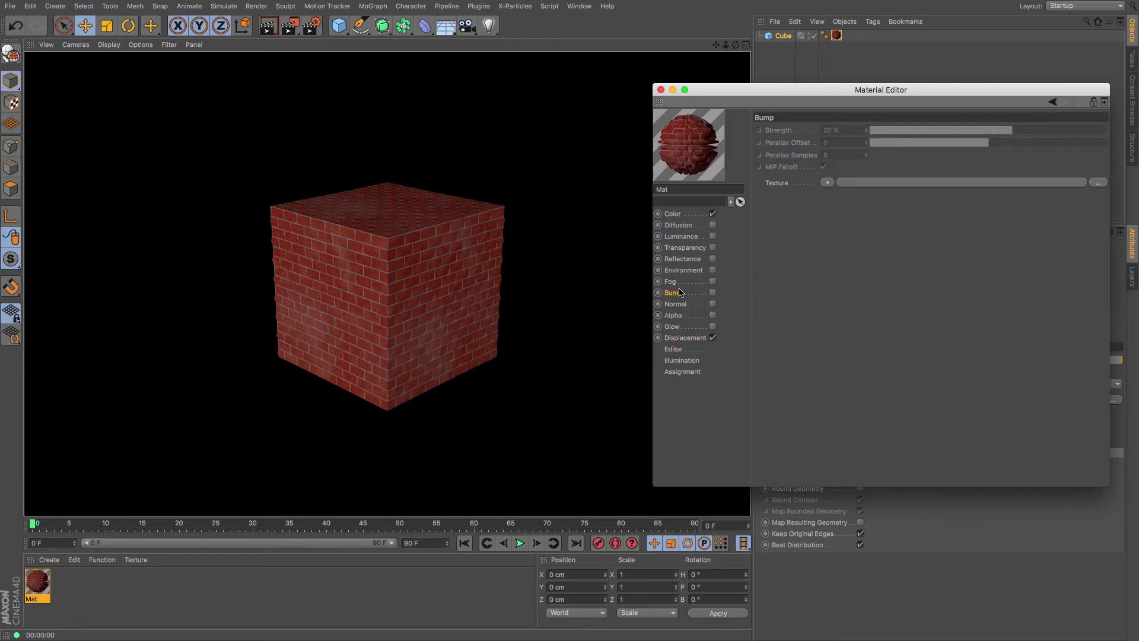
click(712, 292)
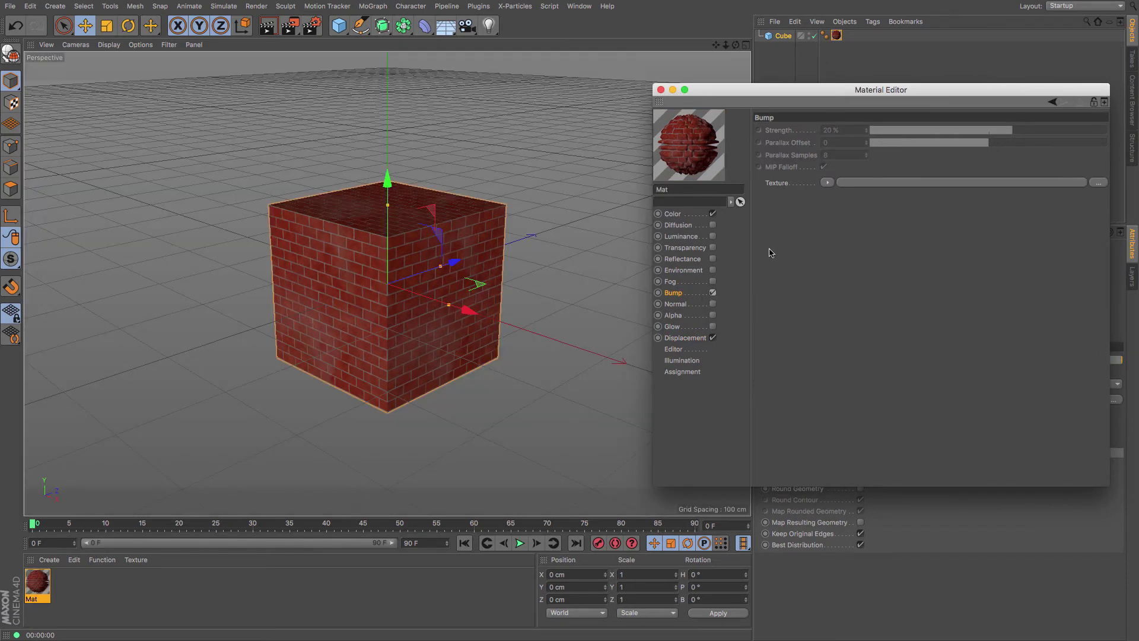
click(827, 183)
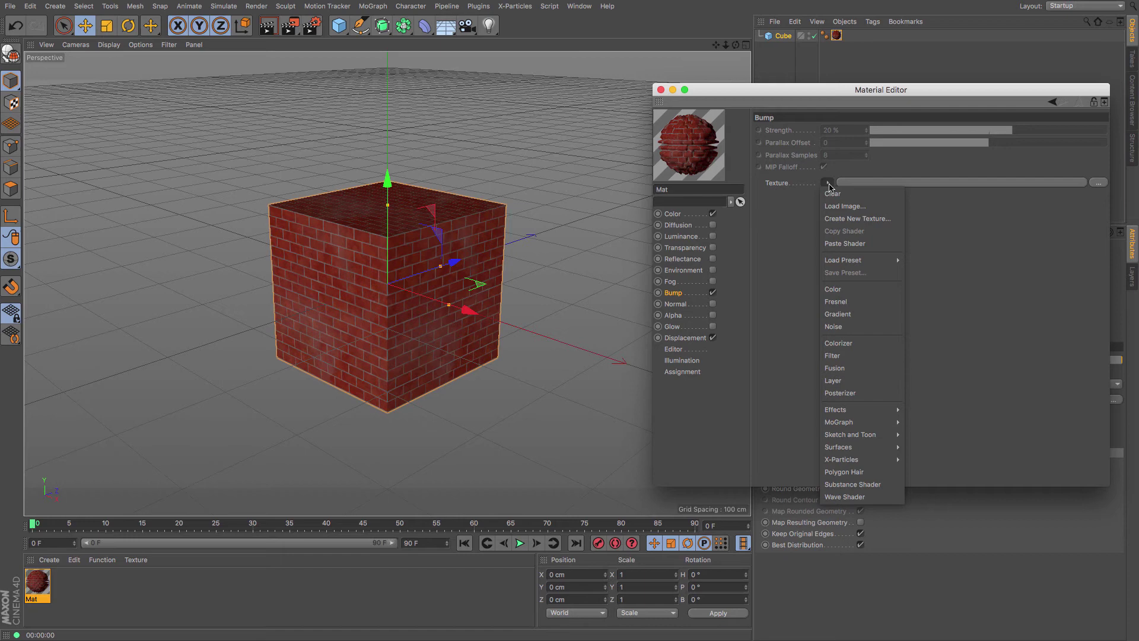
click(849, 246)
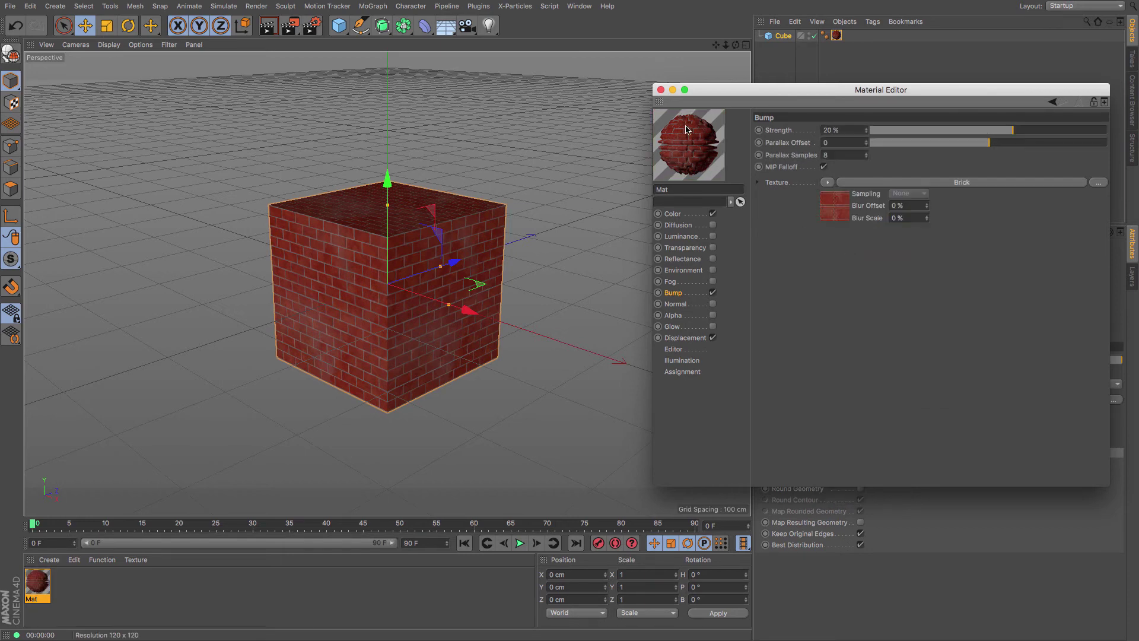
Step: Turn on the bump Brick's Displacement Mode with Height Variation and Slope Intensity at 5%
click(837, 212)
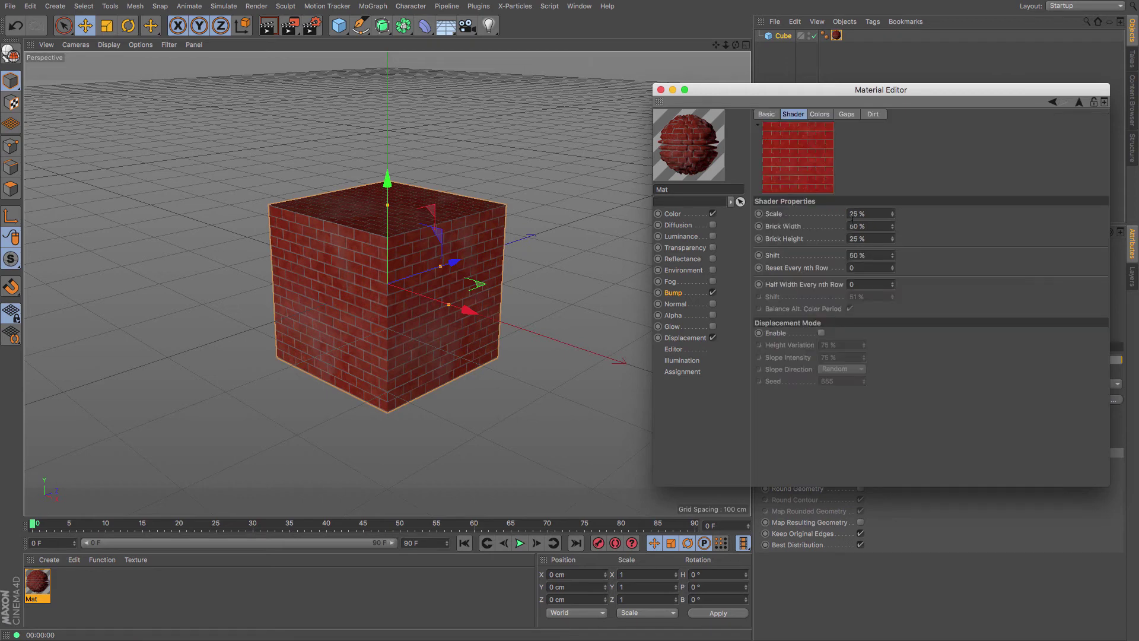
click(821, 334)
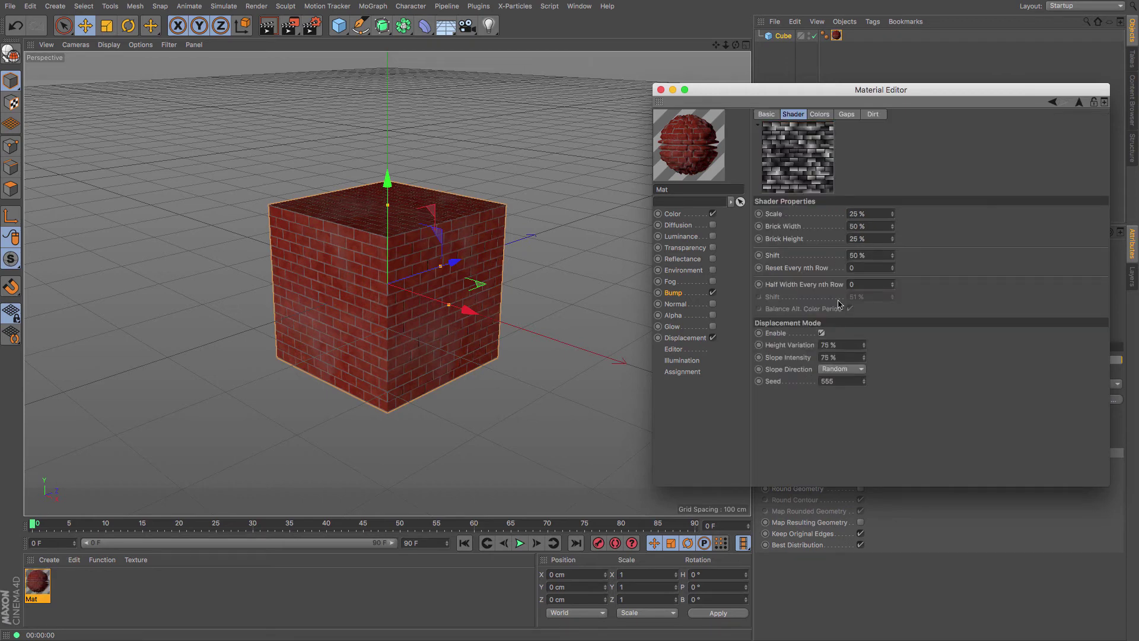
double_click(846, 344)
text(5)
key(Tab)
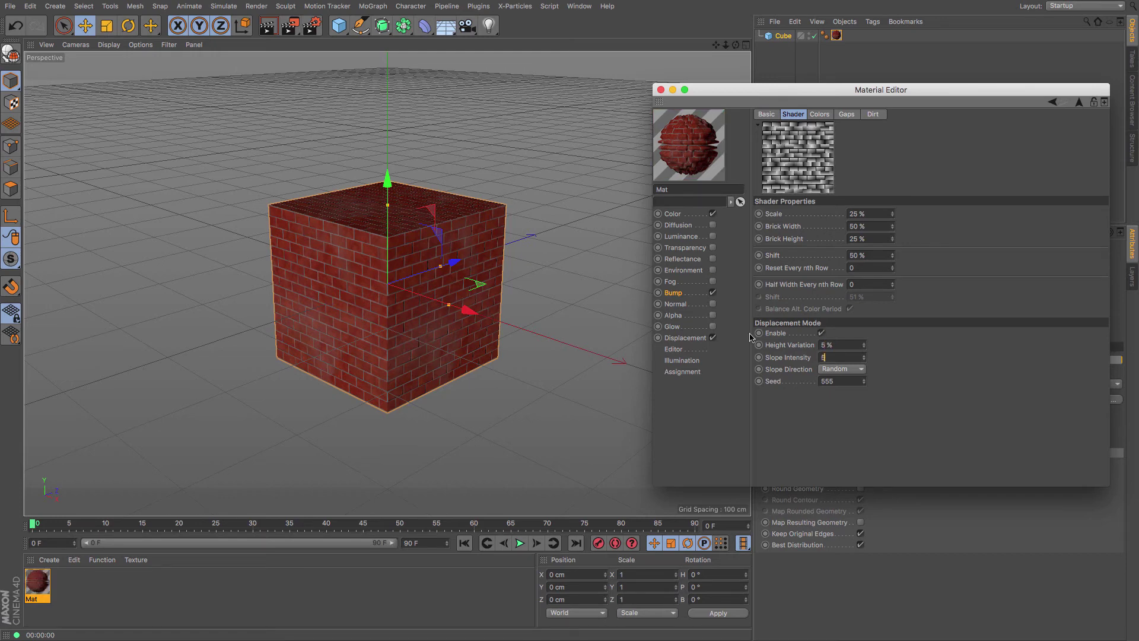
text(5)
key(Return)
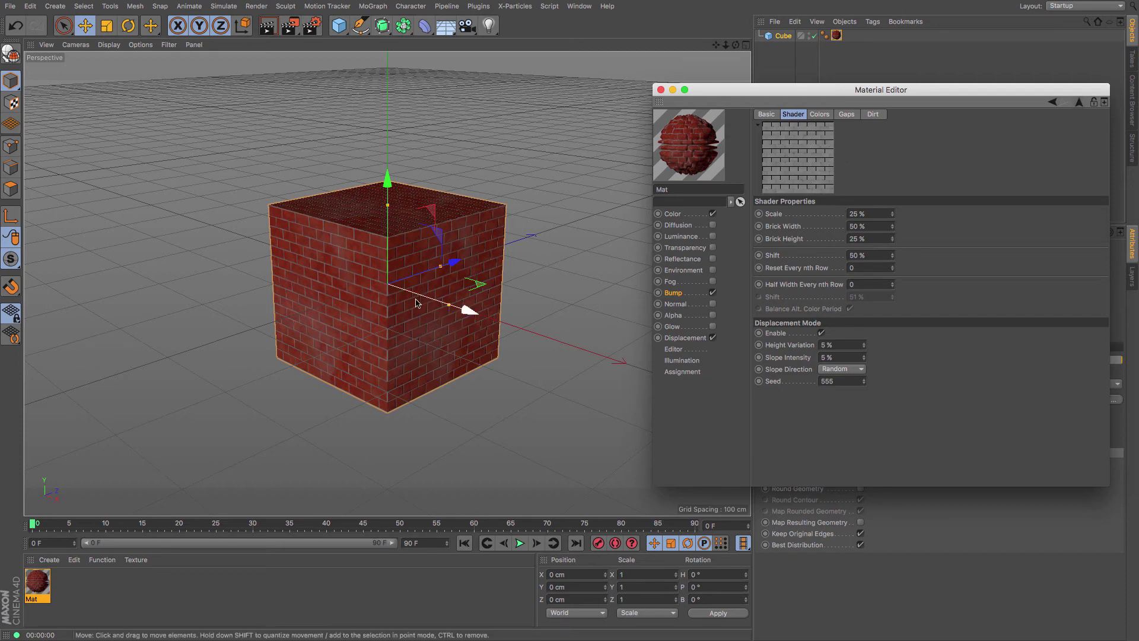
click(1053, 103)
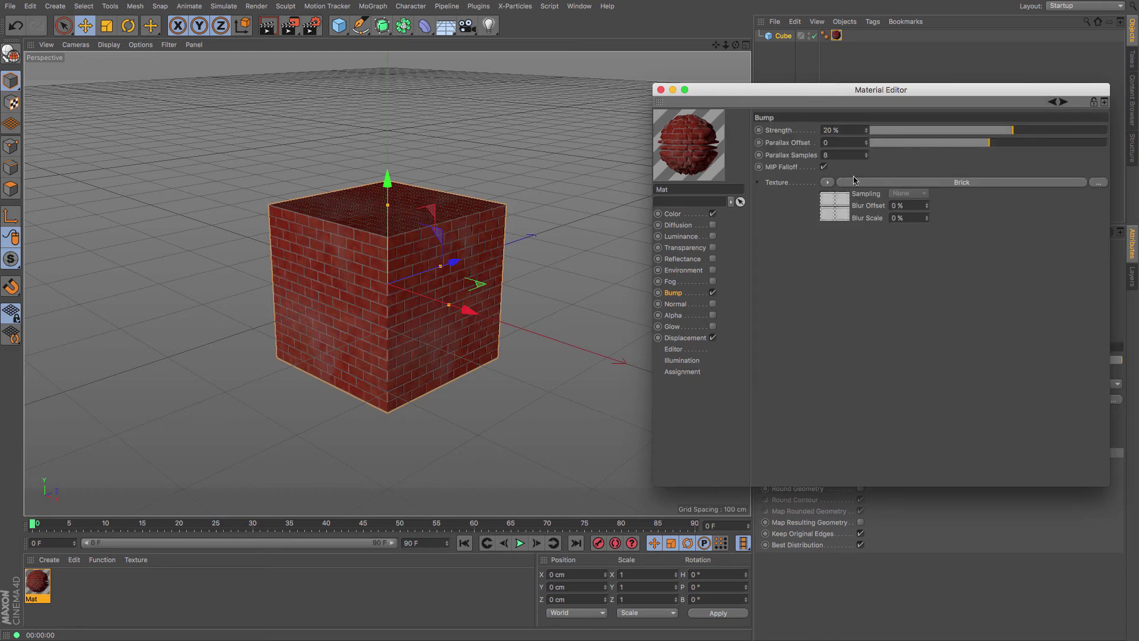
Step: Wrap the bump Brick in a Layer shader and add a Noise layer above it
click(831, 183)
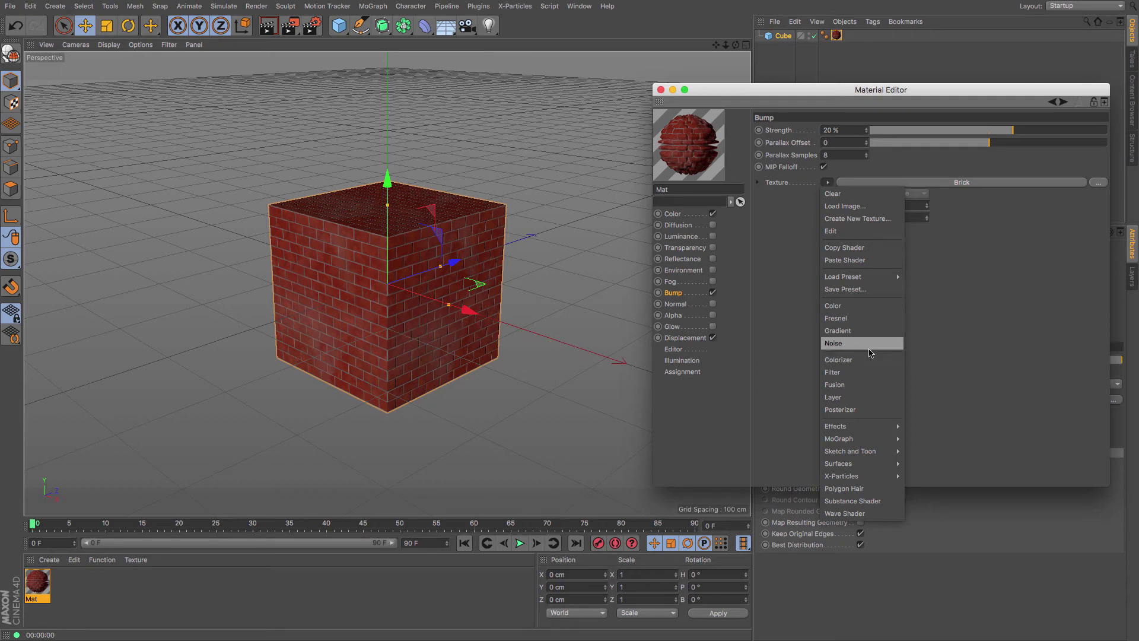
click(864, 397)
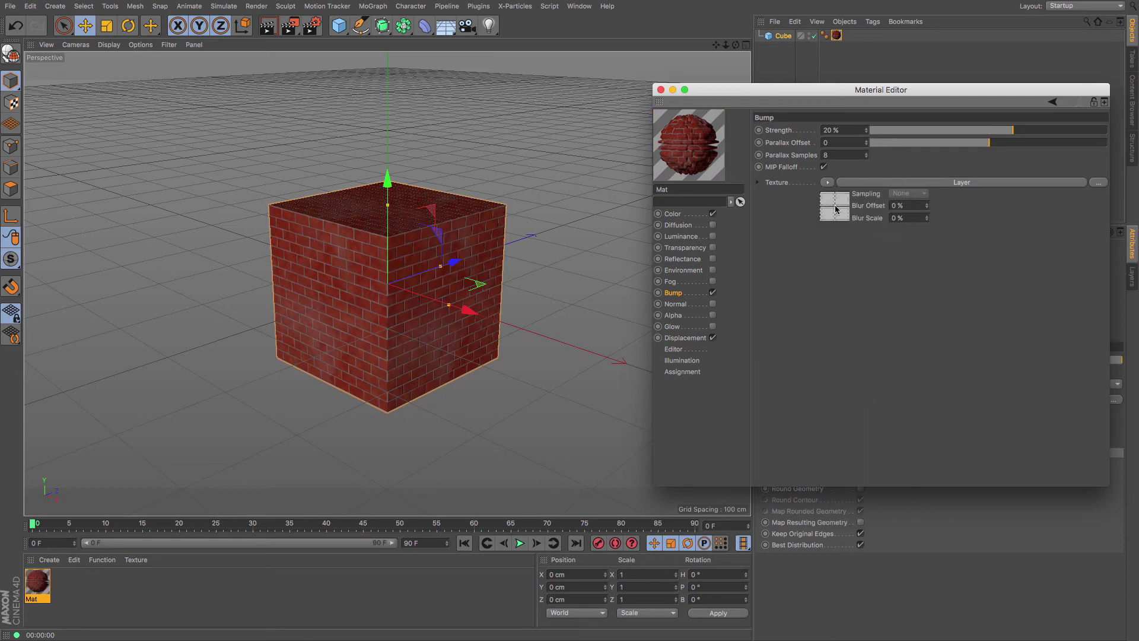
click(838, 209)
click(826, 225)
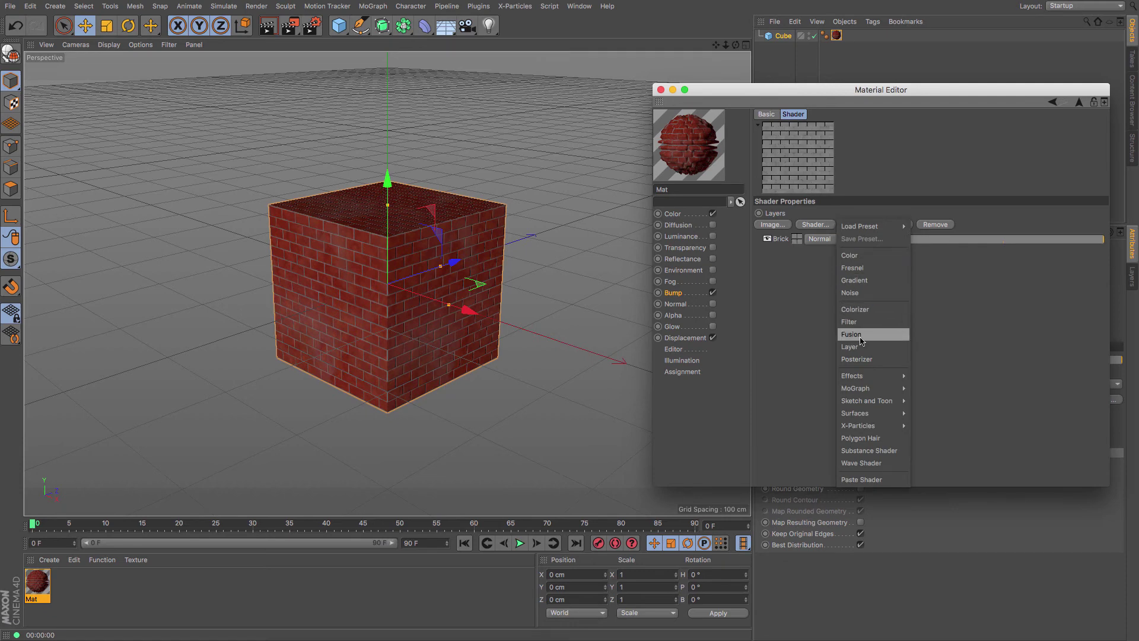
click(865, 294)
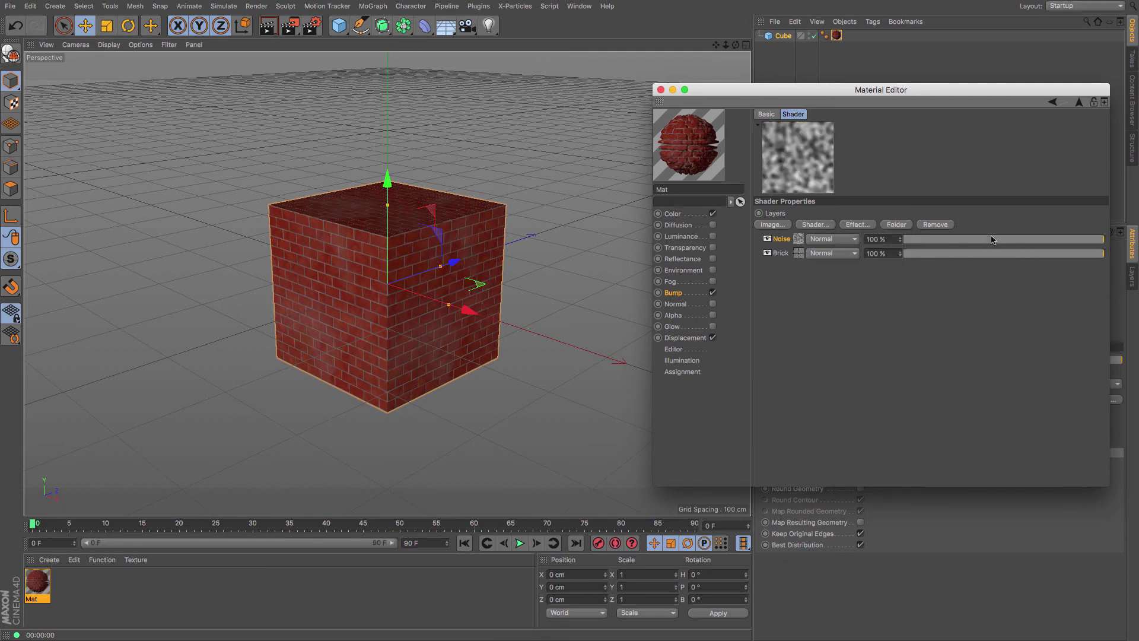
Step: Set the Noise layer's type to Blistered Turbulence
click(797, 241)
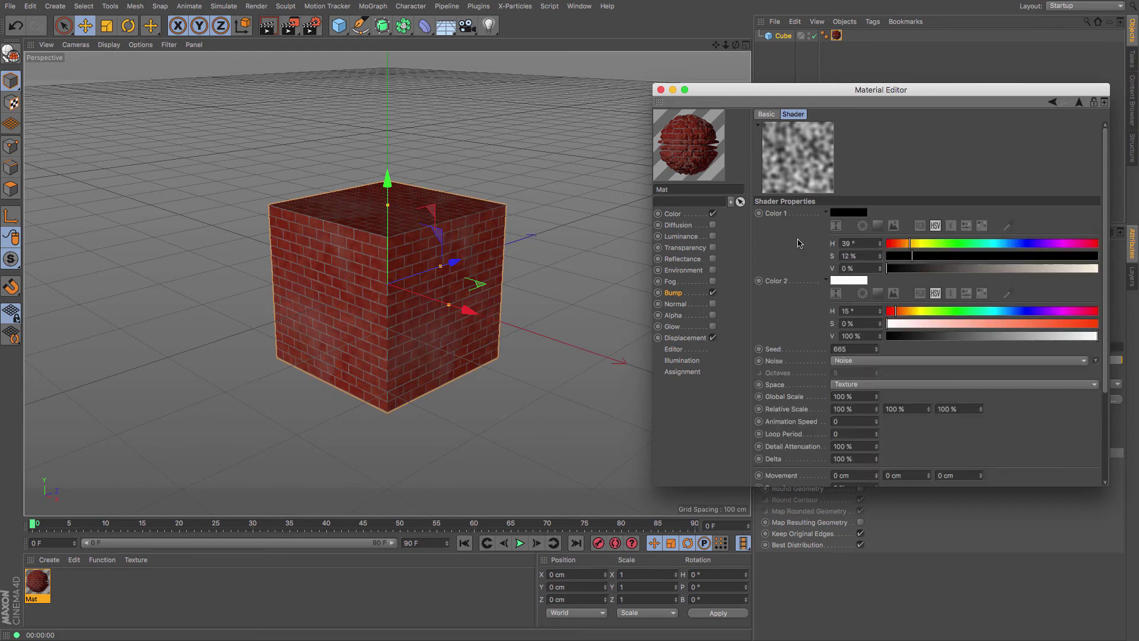
click(890, 361)
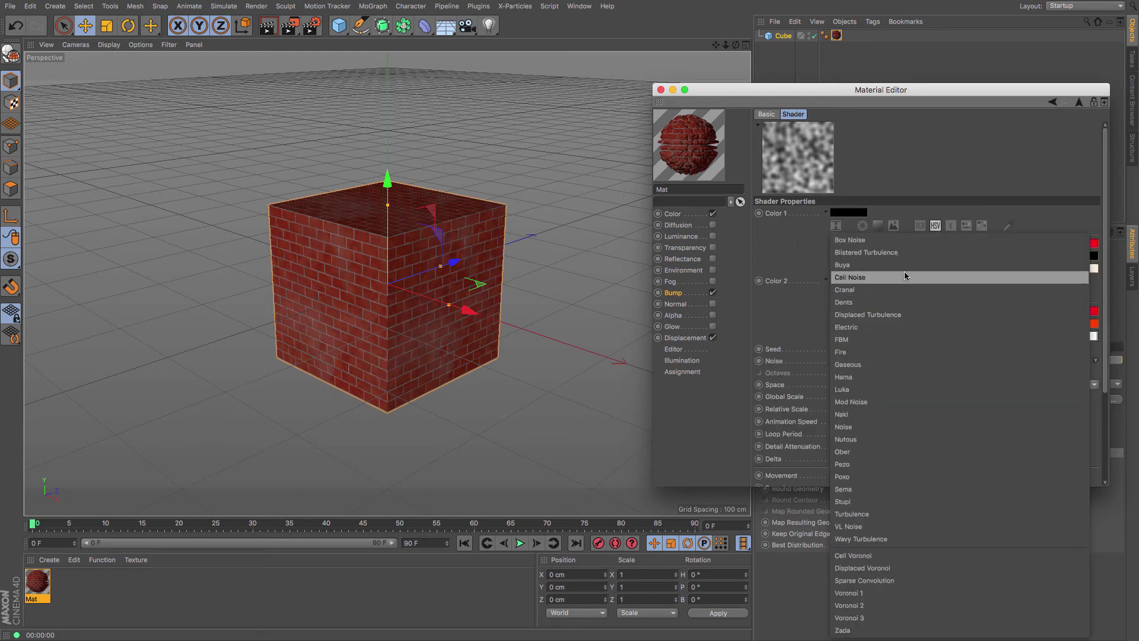
click(912, 255)
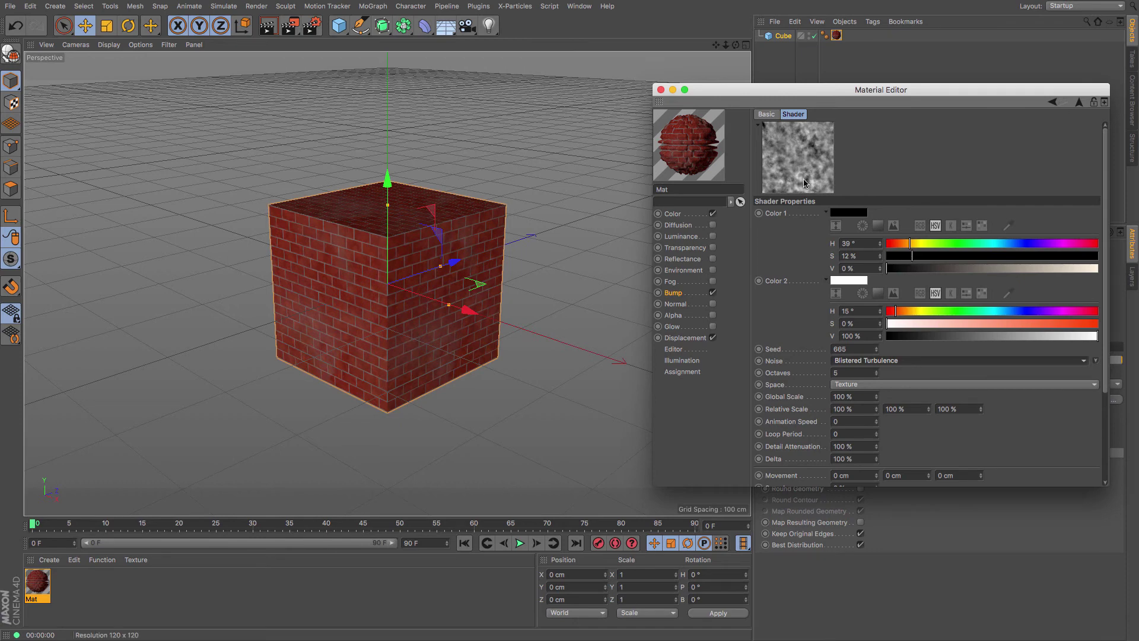
Step: Blend the Noise layer over the Brick with Multiply at 50% opacity
click(1078, 102)
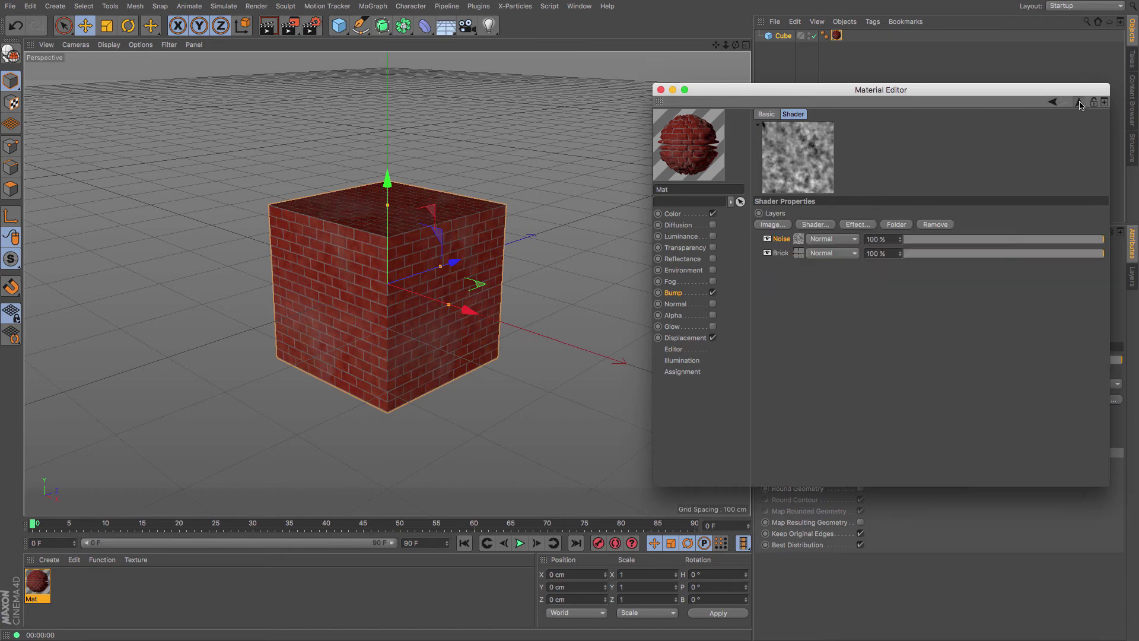
click(856, 238)
click(839, 269)
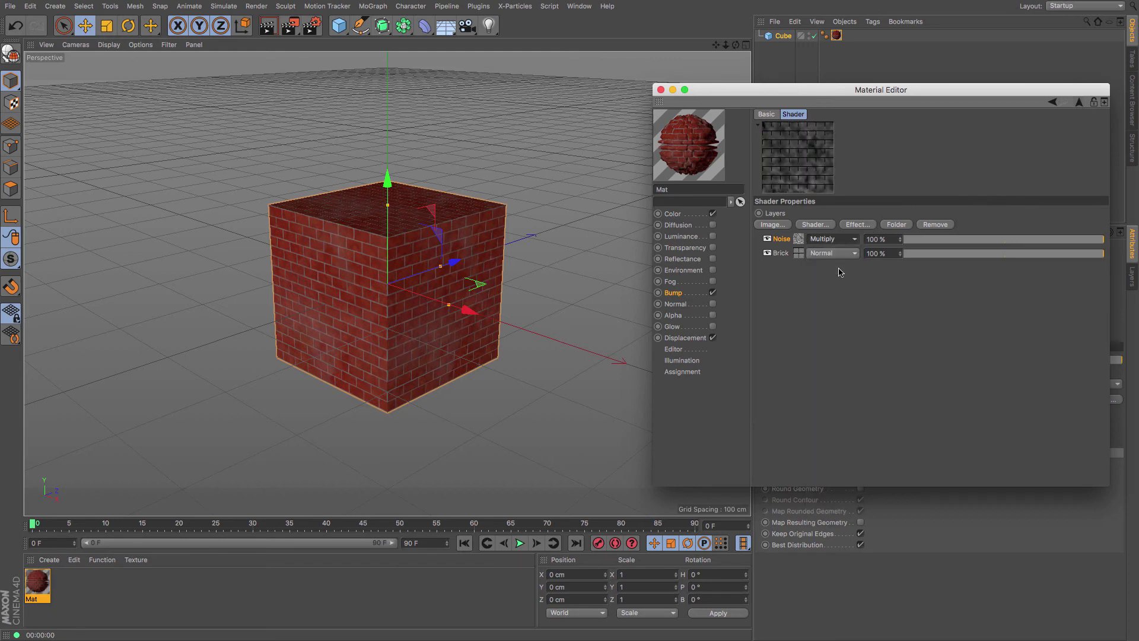
click(1006, 240)
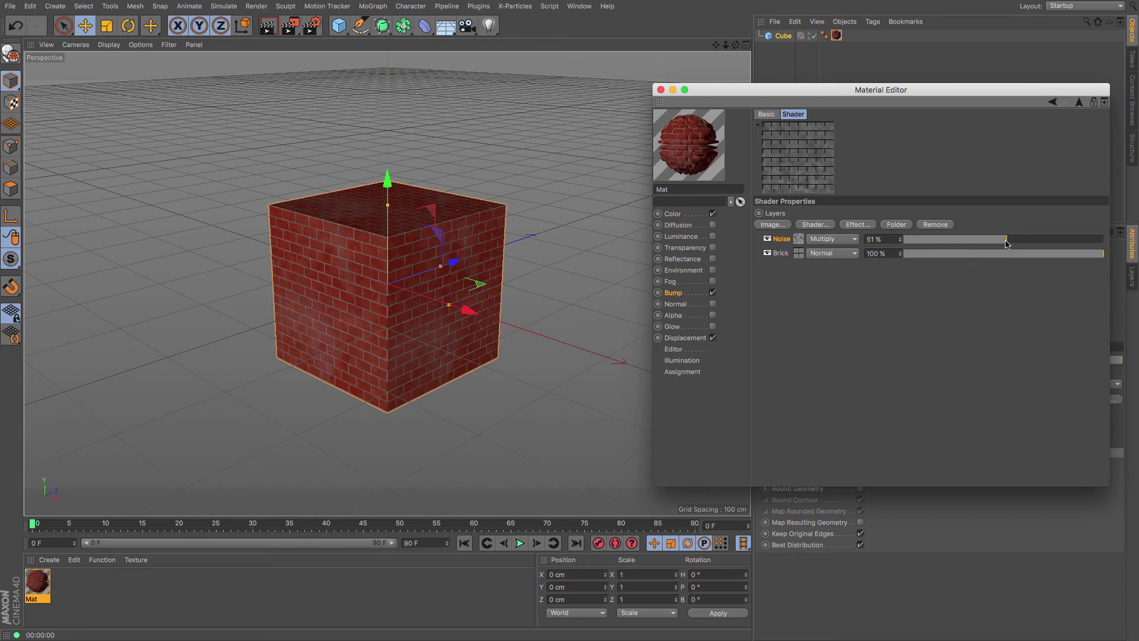
drag(1005, 241, 1003, 241)
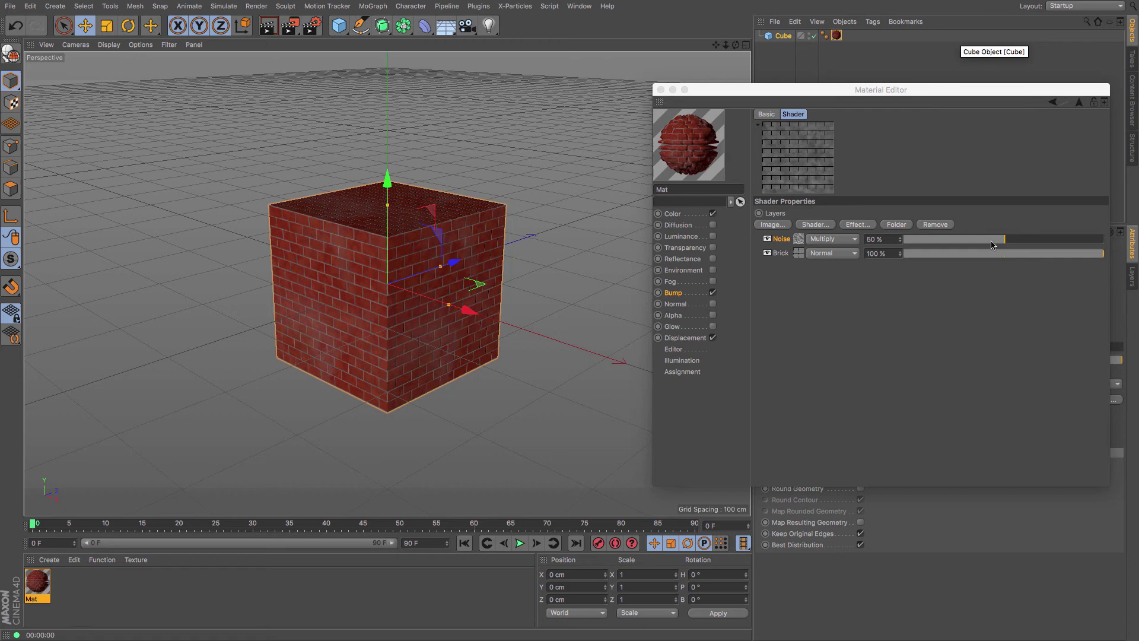
Step: Add a new Noise layer to the bump texture and set its noise type to FBM
click(814, 225)
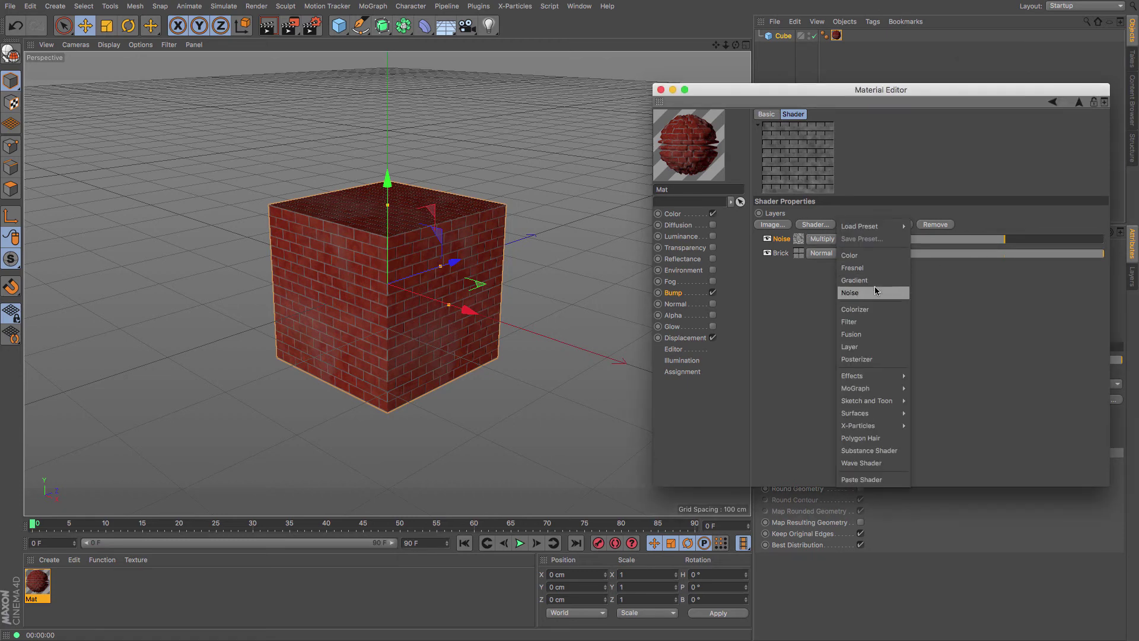
click(849, 292)
click(799, 240)
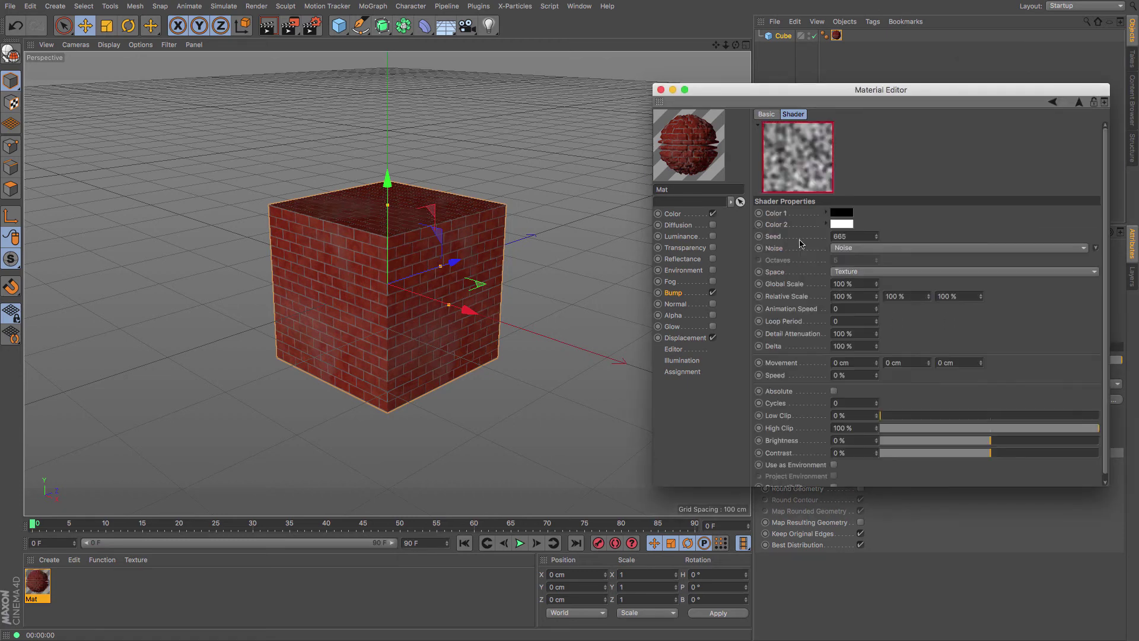
click(909, 247)
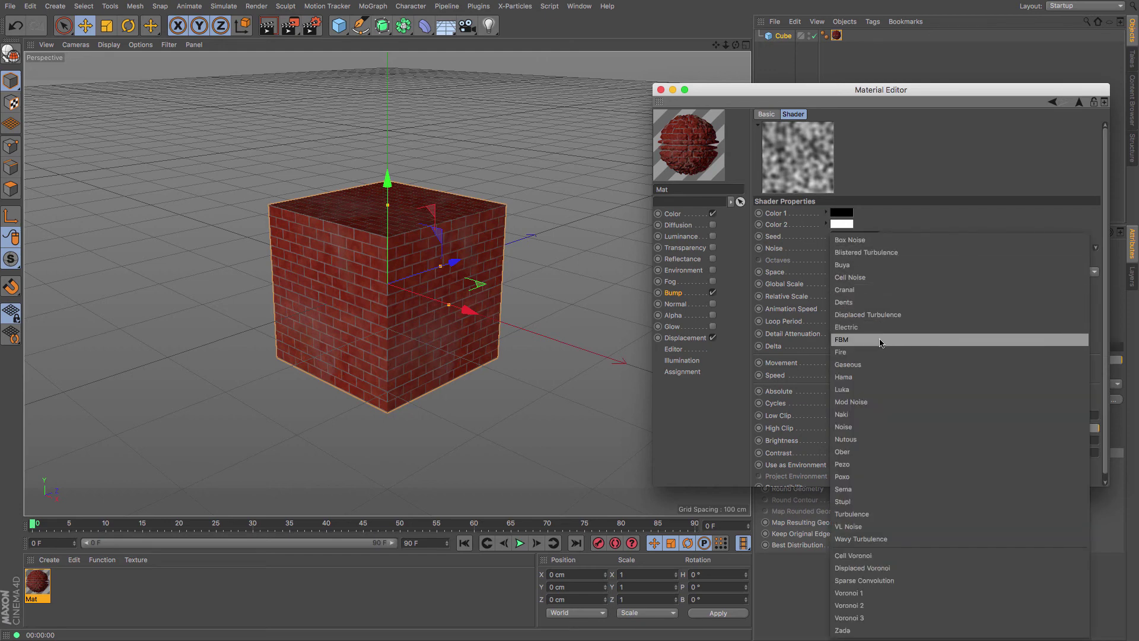
click(883, 339)
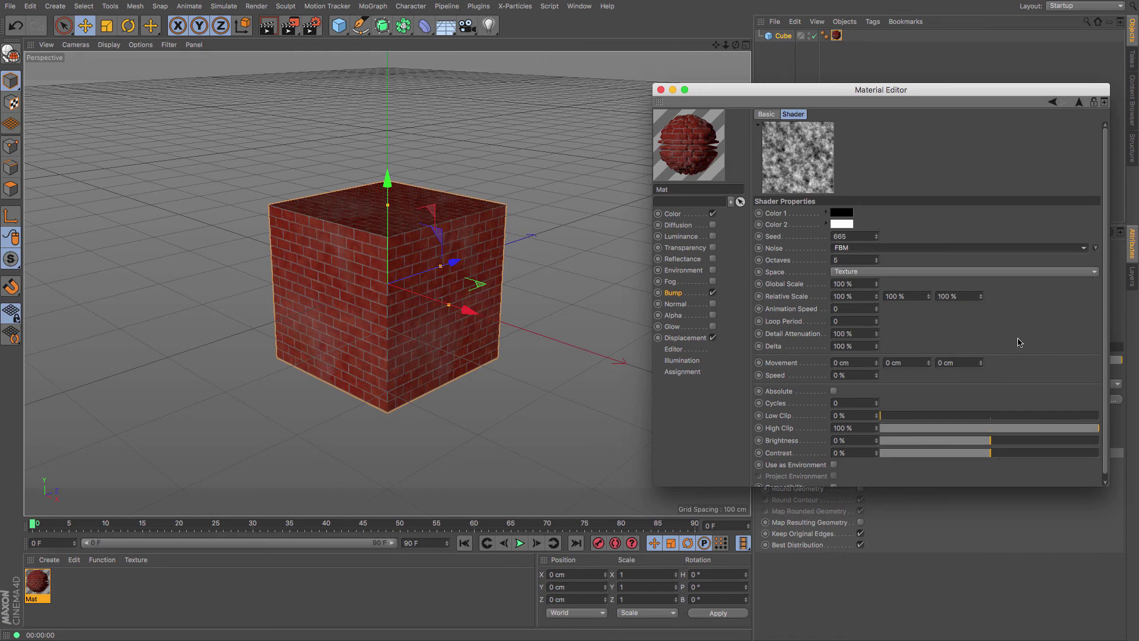
click(1078, 103)
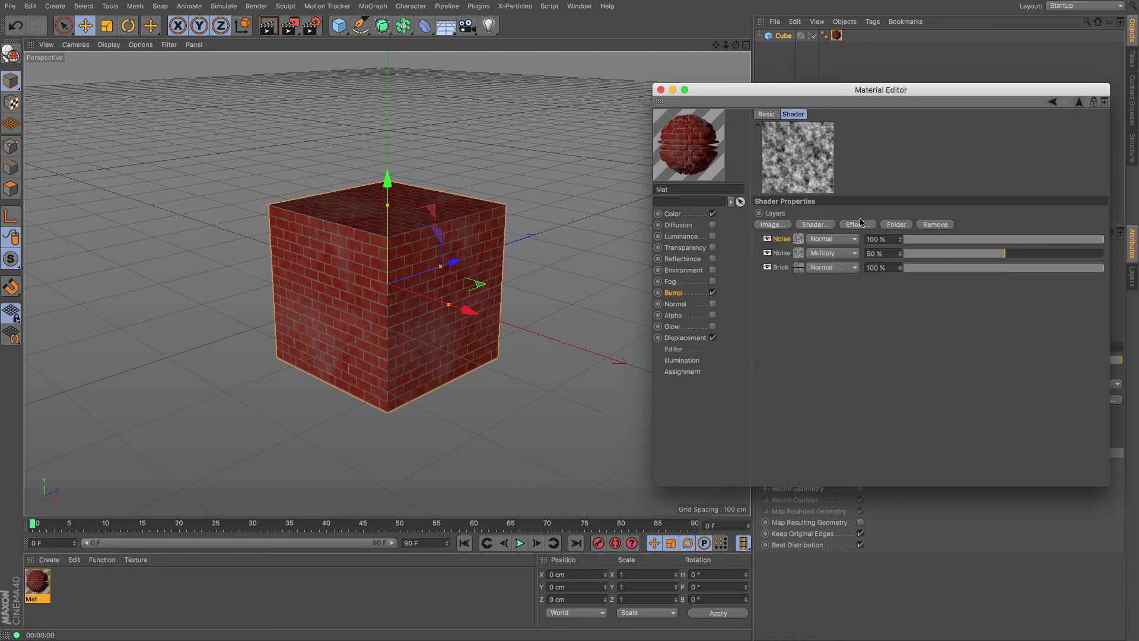
Step: Try Multiply blending on the top FBM Noise layer, then reopen its blend modes
click(836, 239)
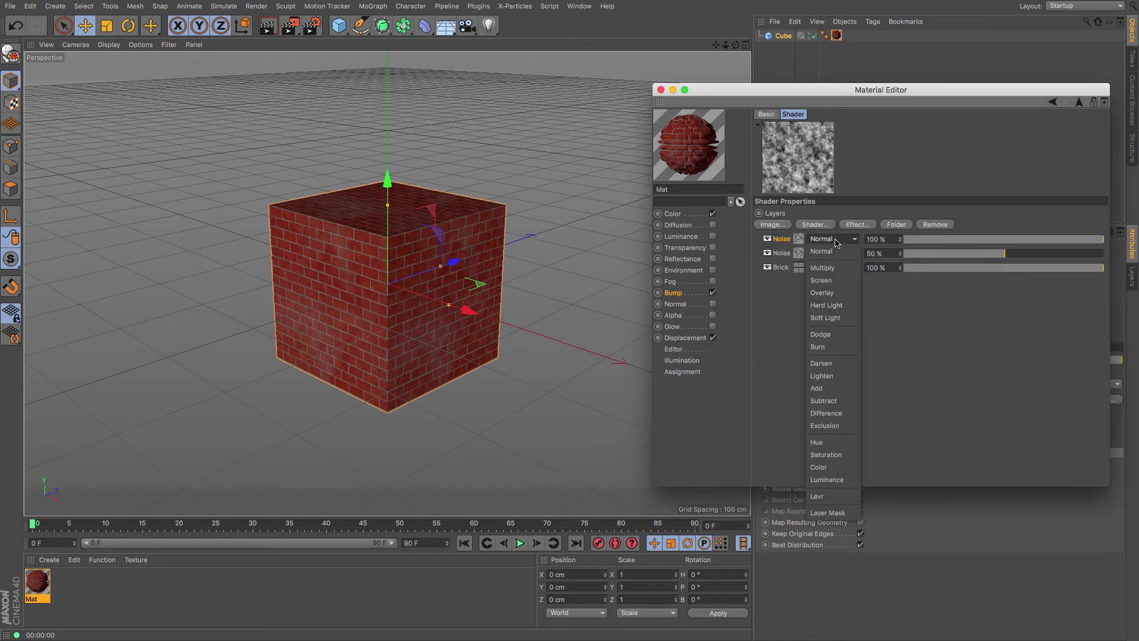
click(838, 268)
click(834, 239)
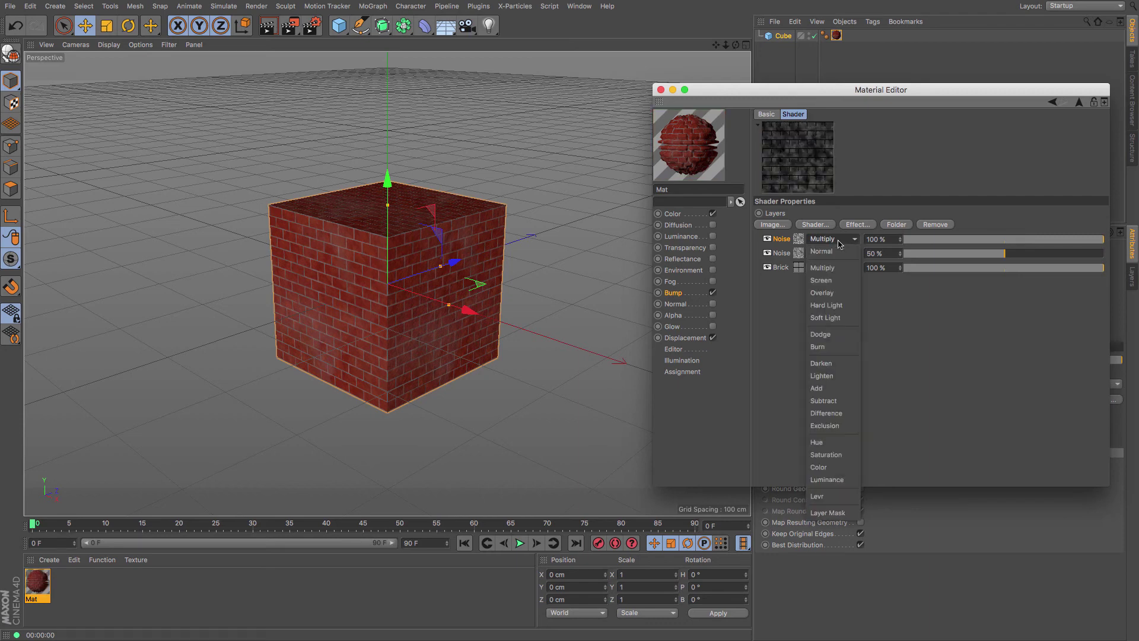
Step: Blend the top Noise layer as Overlay at 92% opacity and render the brick cube
click(837, 293)
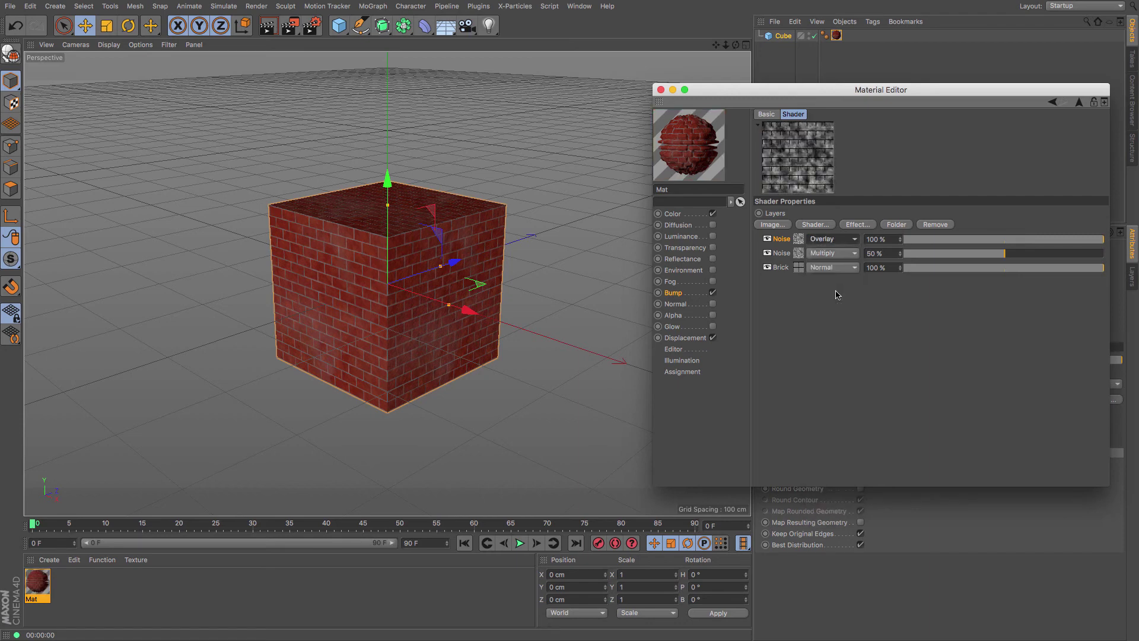
mouse_move(1095, 245)
mouse_down()
mouse_move(1063, 244)
mouse_move(1088, 244)
mouse_up()
click(268, 51)
key(super+r)
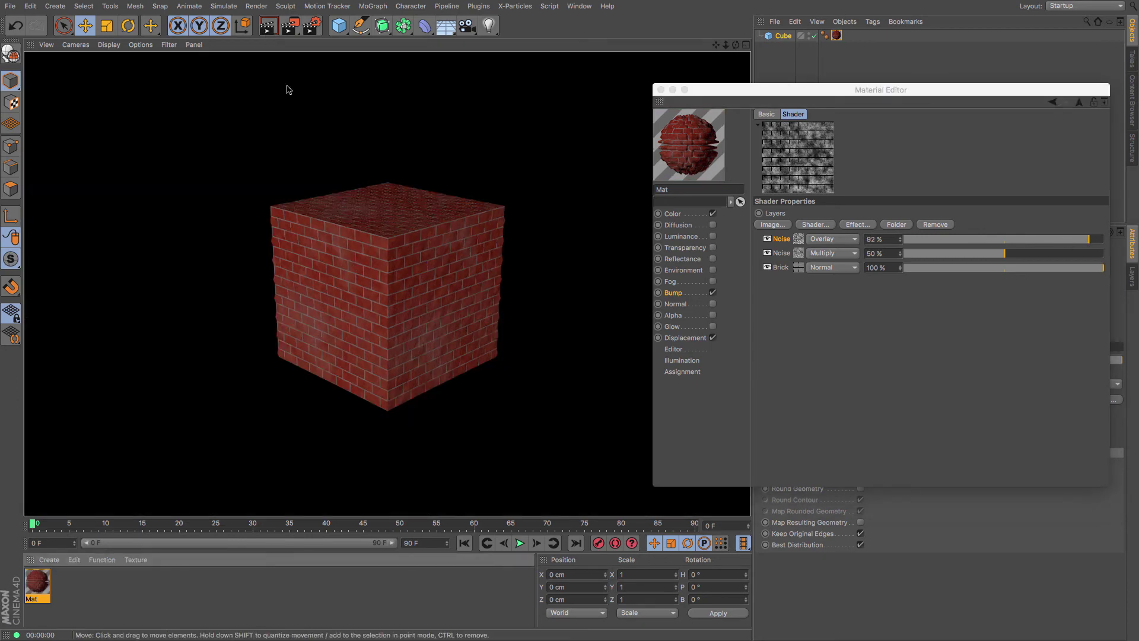
Step: Compare renders of the cube with the bump channel off and back on
click(713, 292)
click(274, 28)
click(713, 292)
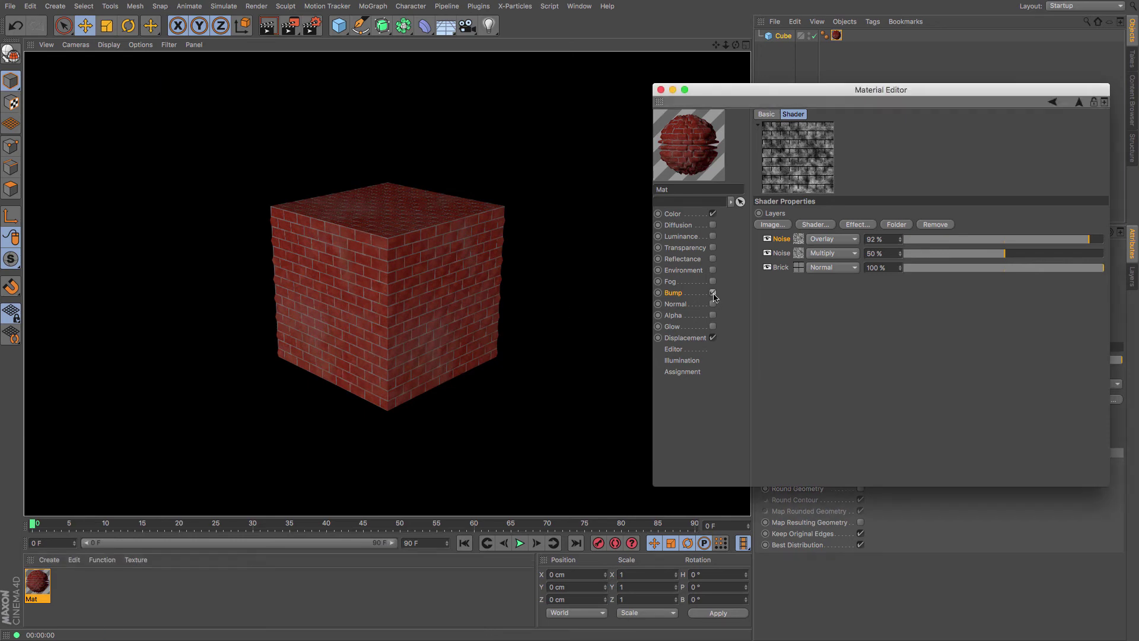
click(267, 25)
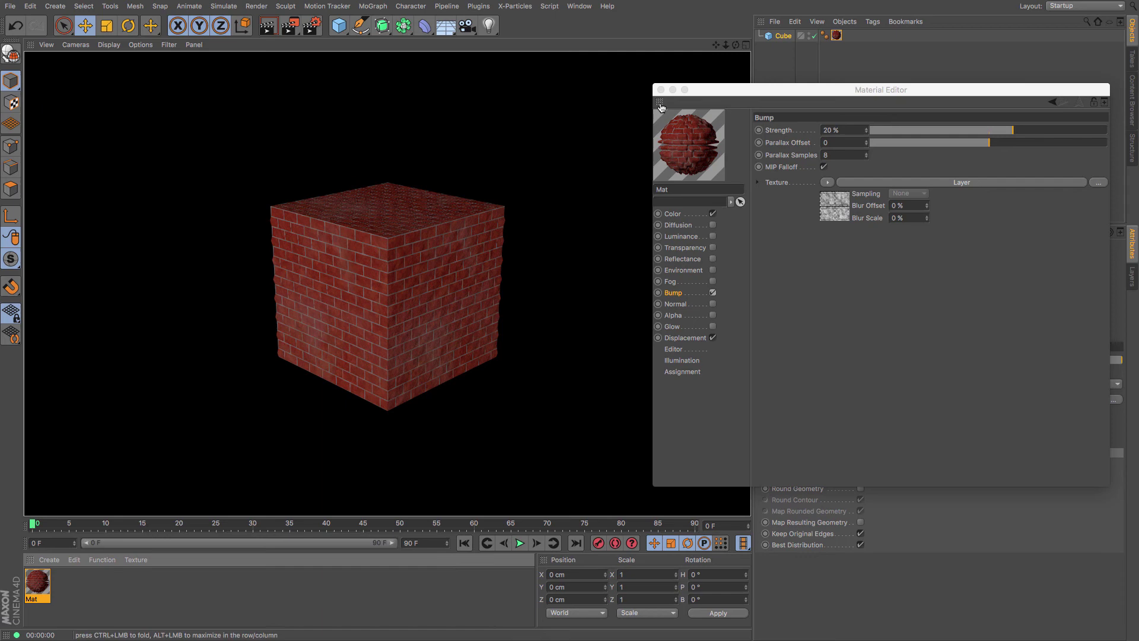
Step: Close the material editor and search the Content Browser presets for 'house'
click(661, 89)
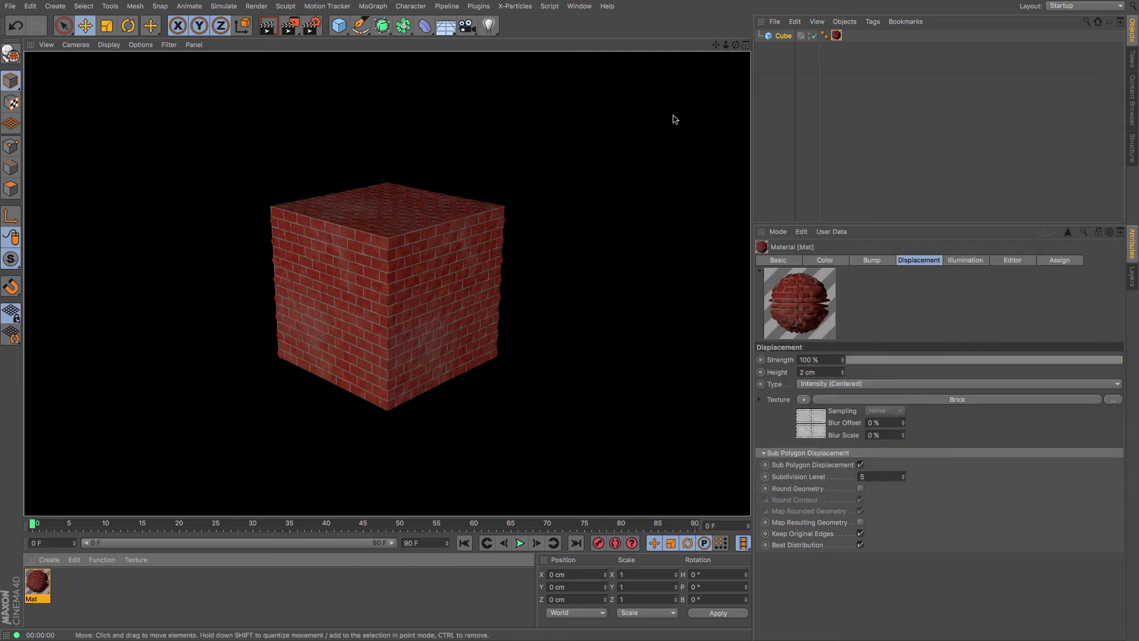
click(1133, 94)
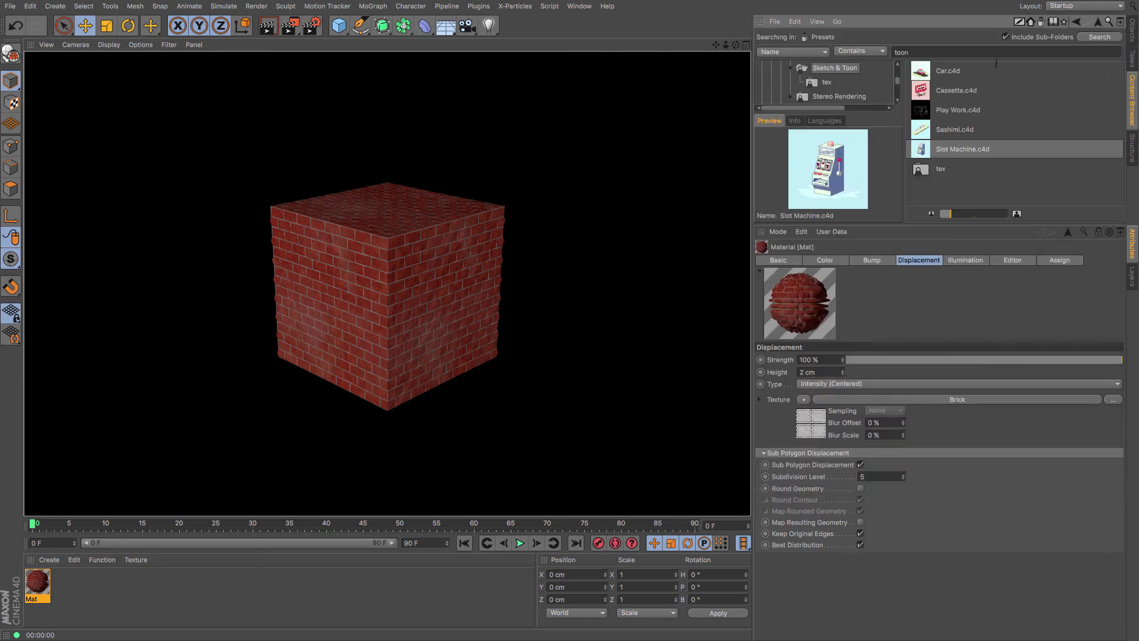
click(901, 52)
text(house)
key(Return)
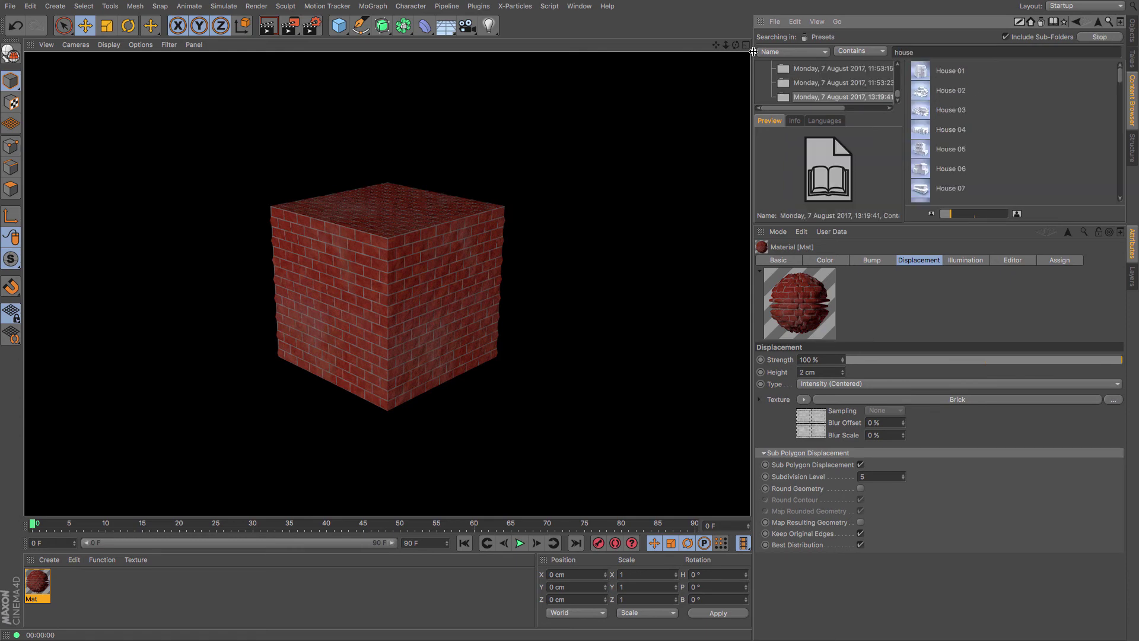
Step: Preview the House 33, 19 and 16 presets, then load House 16 into the scene
scroll(1000, 122, down, 5)
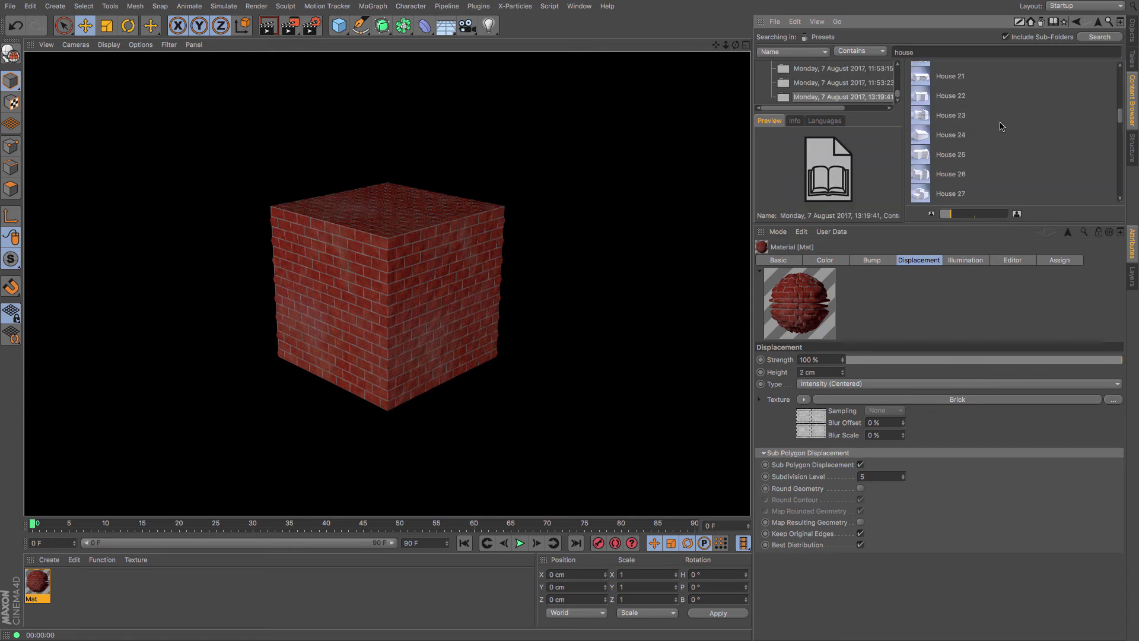
scroll(1000, 126, down, 2)
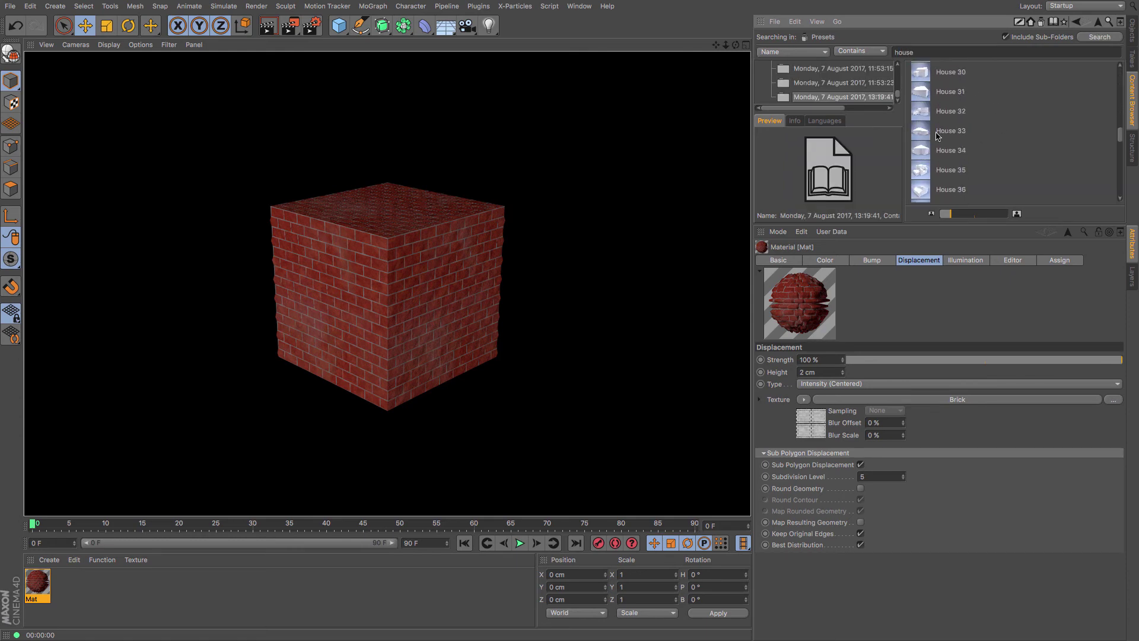
click(917, 132)
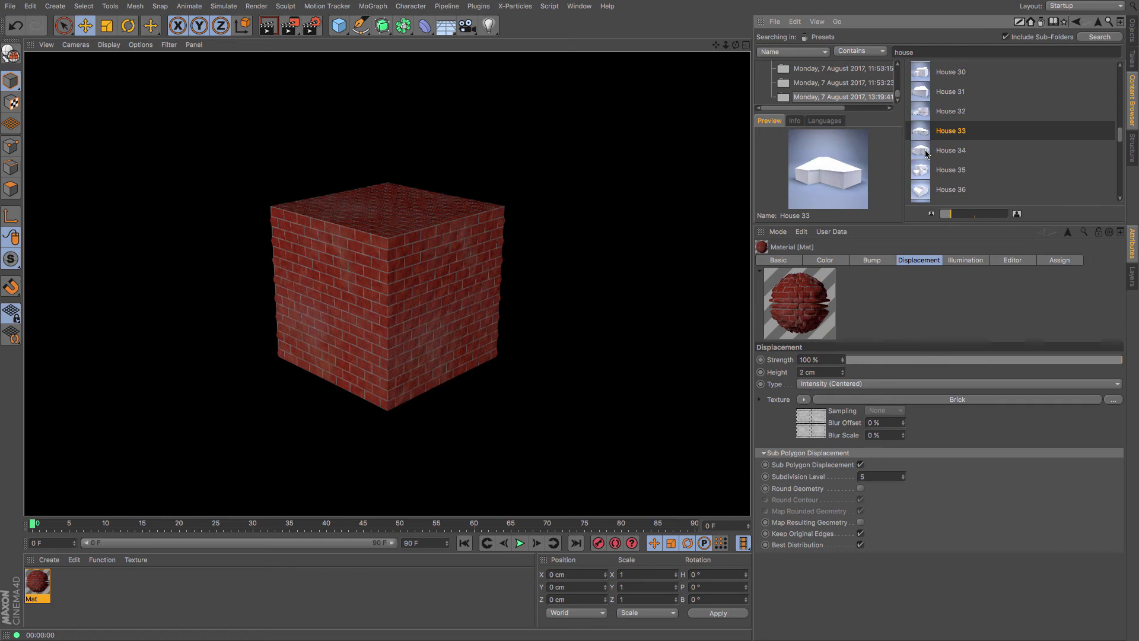
scroll(927, 154, up, 4)
key(super+z)
click(925, 133)
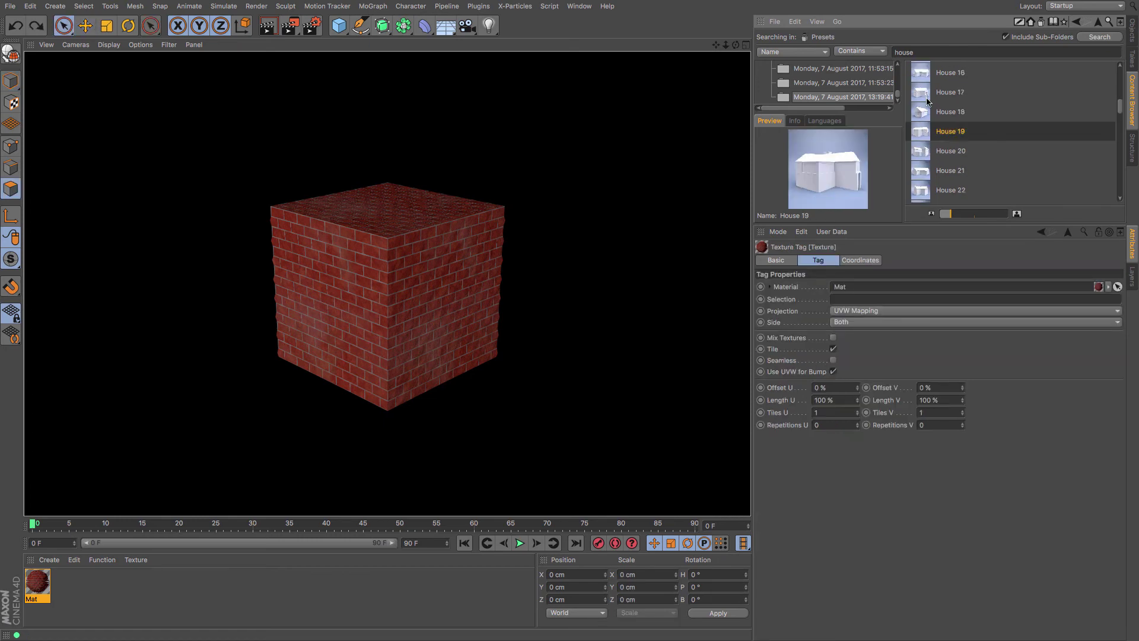
click(923, 74)
double_click(924, 73)
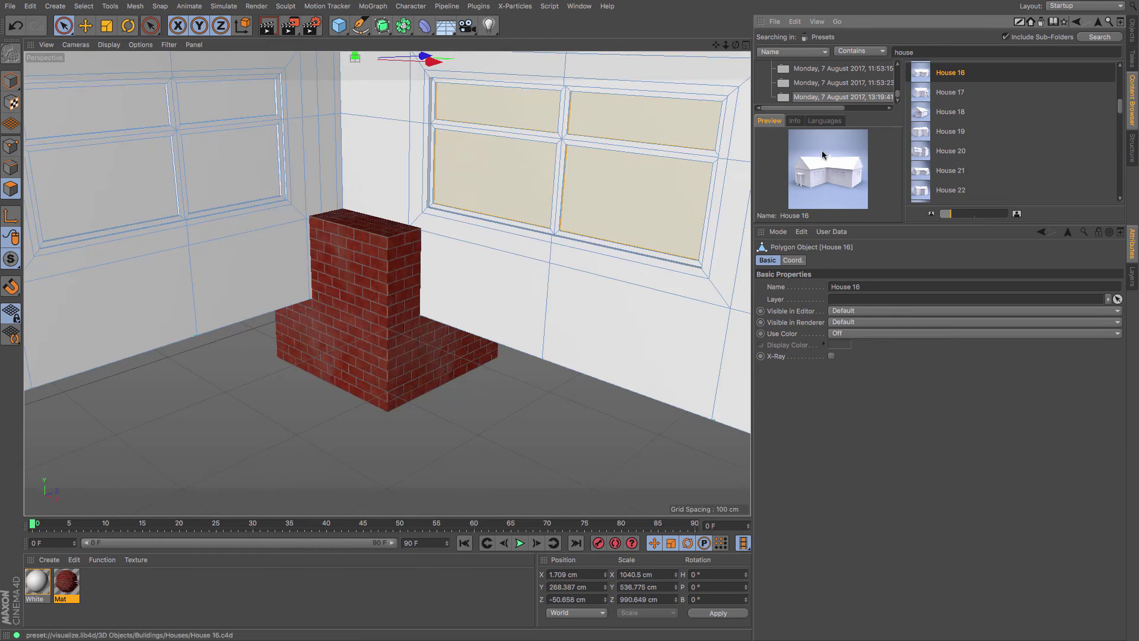
Step: Frame the house, hide the brick test Cube, and select the lower front wall polygons
key(h)
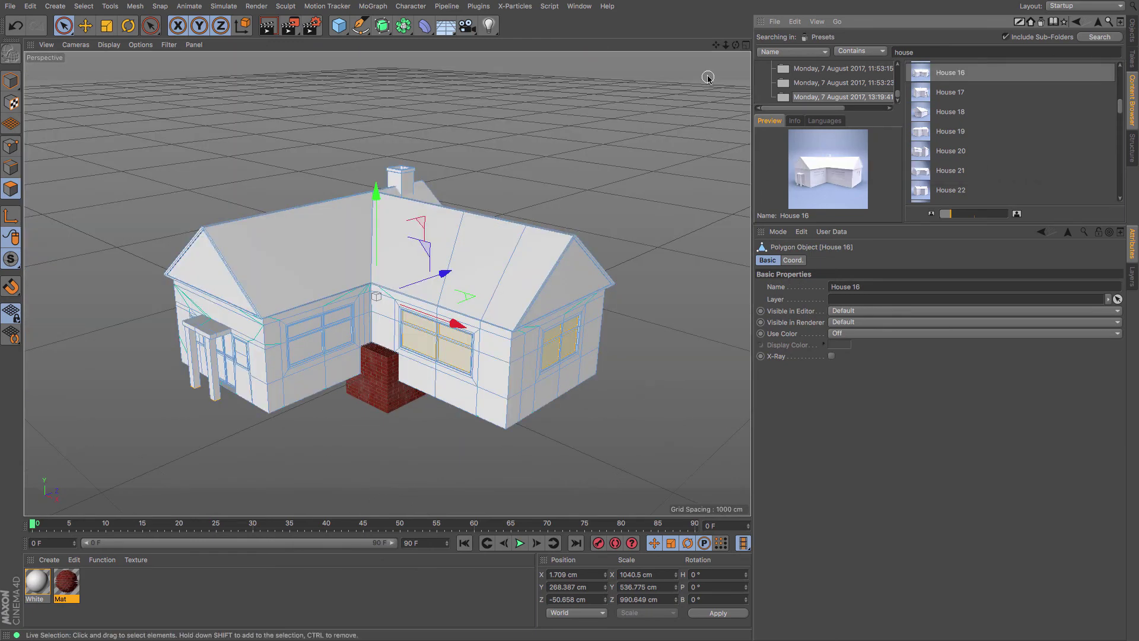
drag(715, 44, 949, 45)
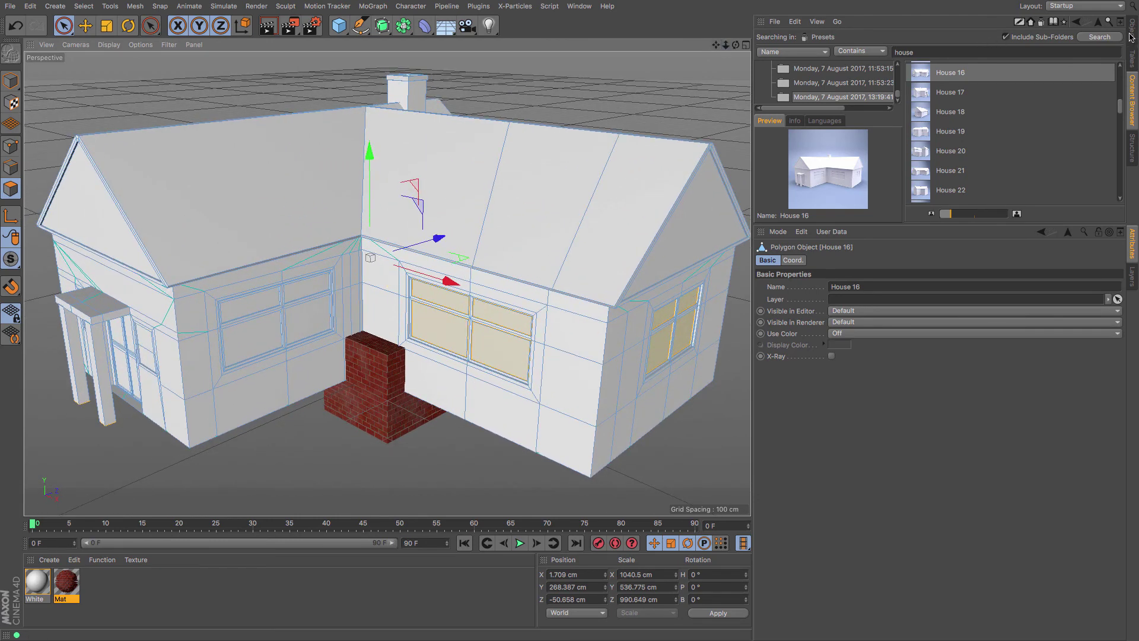
click(1131, 32)
click(827, 48)
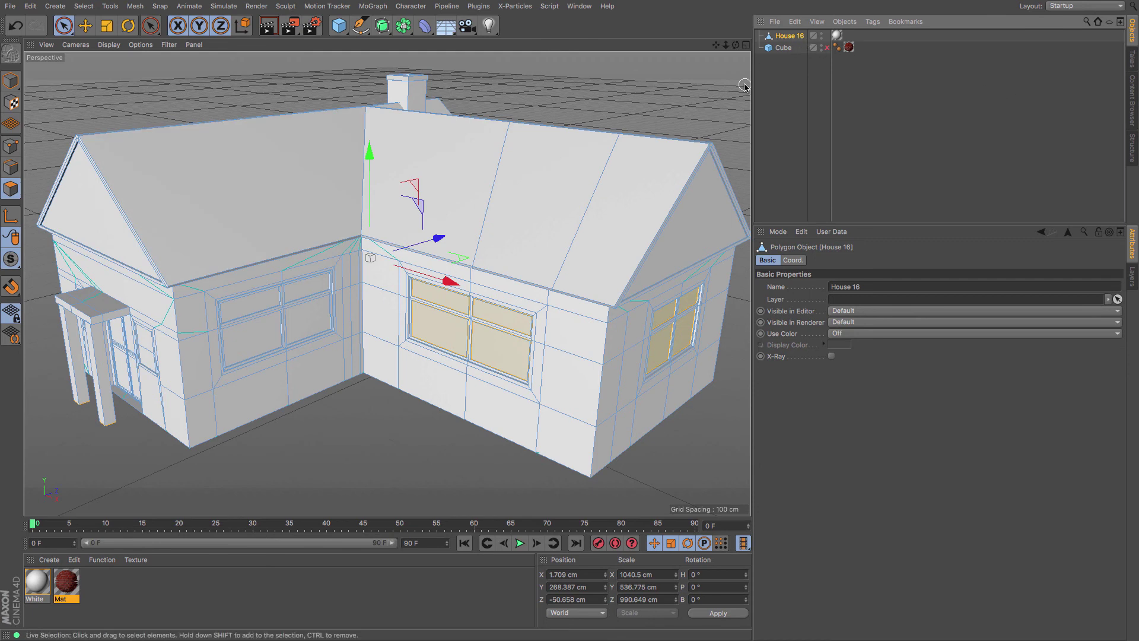
click(348, 255)
mouse_move(348, 255)
mouse_down()
mouse_move(371, 254)
mouse_move(348, 266)
mouse_move(348, 303)
mouse_move(378, 308)
mouse_move(396, 272)
mouse_move(394, 345)
mouse_move(428, 369)
mouse_move(508, 391)
mouse_move(546, 374)
mouse_move(539, 301)
mouse_move(469, 283)
mouse_move(370, 342)
mouse_move(228, 377)
mouse_move(202, 415)
mouse_move(196, 293)
mouse_move(155, 303)
mouse_move(172, 410)
mouse_move(70, 279)
mouse_up()
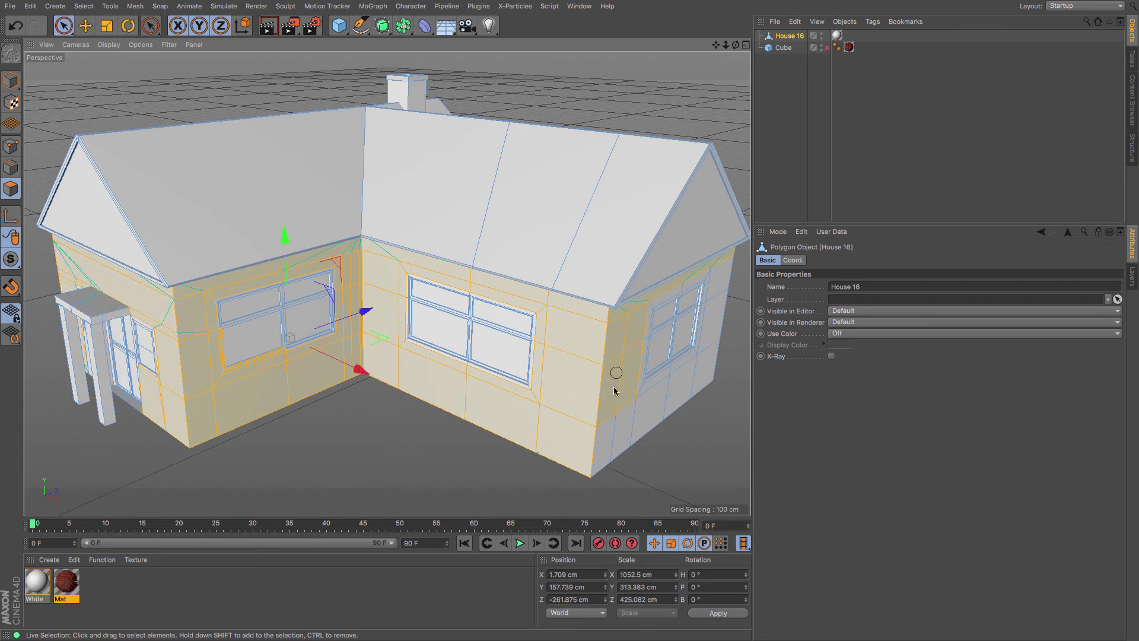
Step: Drop the brick Mat onto the selected wall polygons and set its projection to Cubic
click(605, 433)
key(ctrl+z)
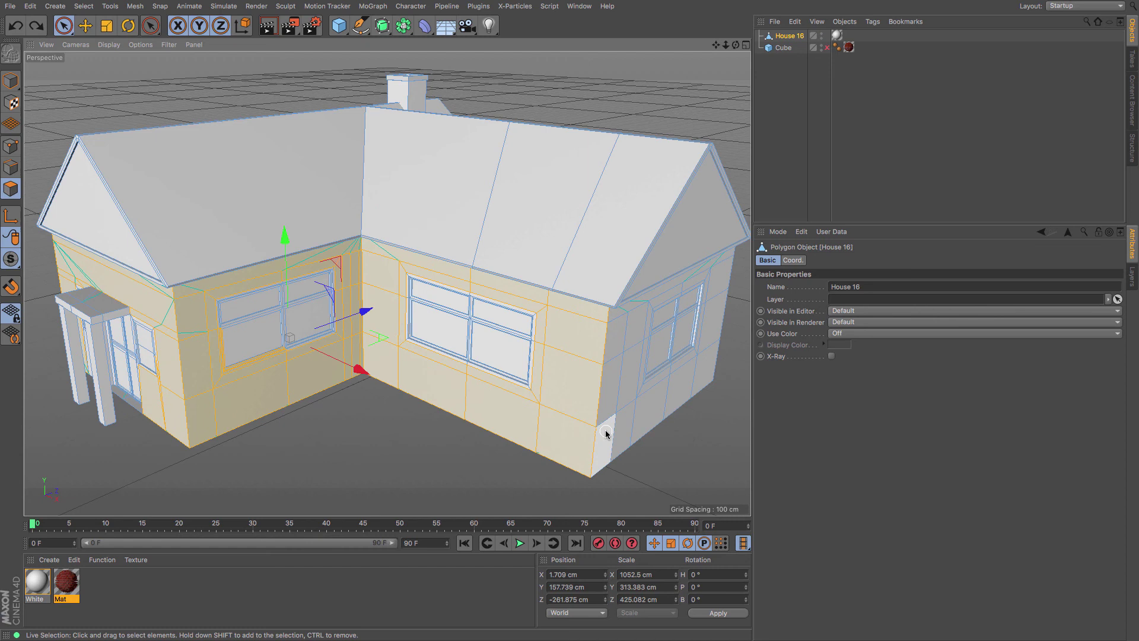
click(610, 430)
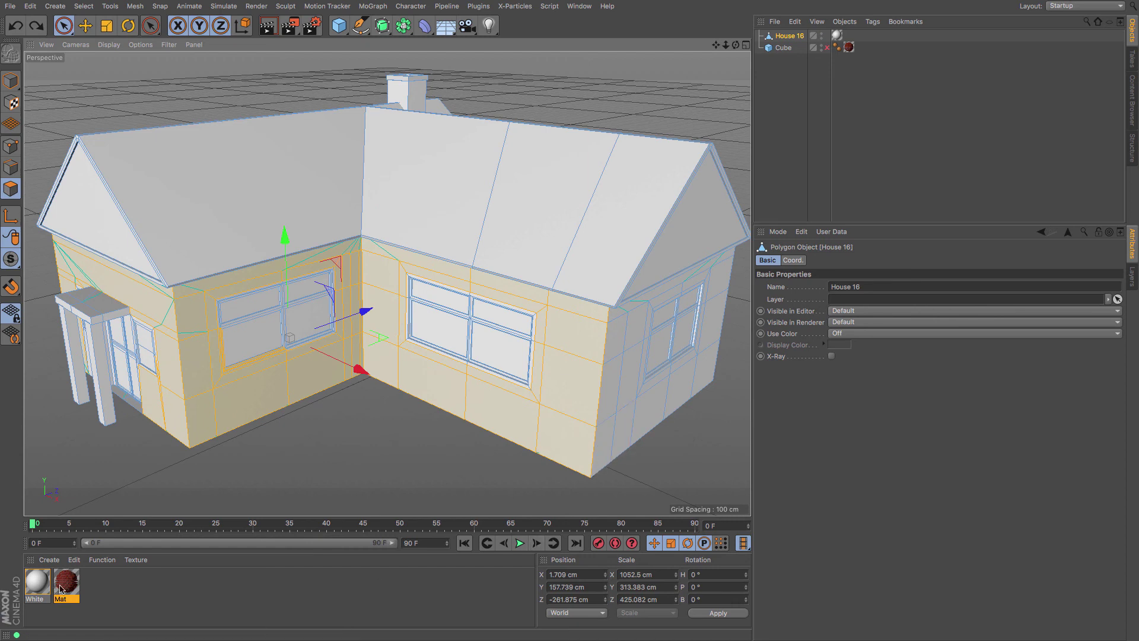
drag(65, 584, 396, 363)
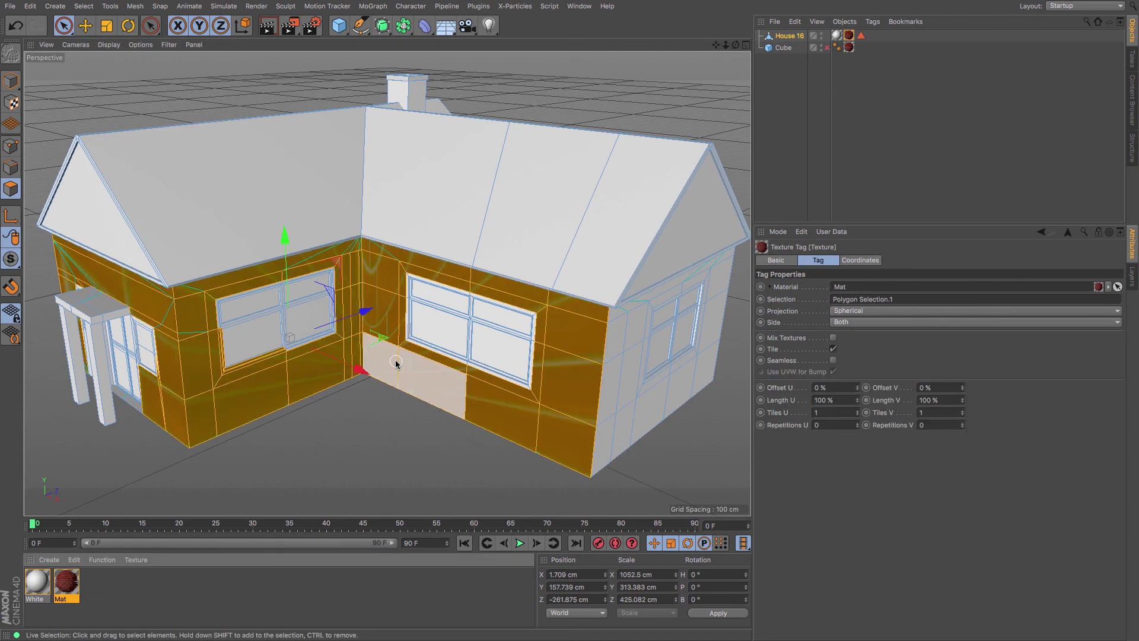
click(904, 312)
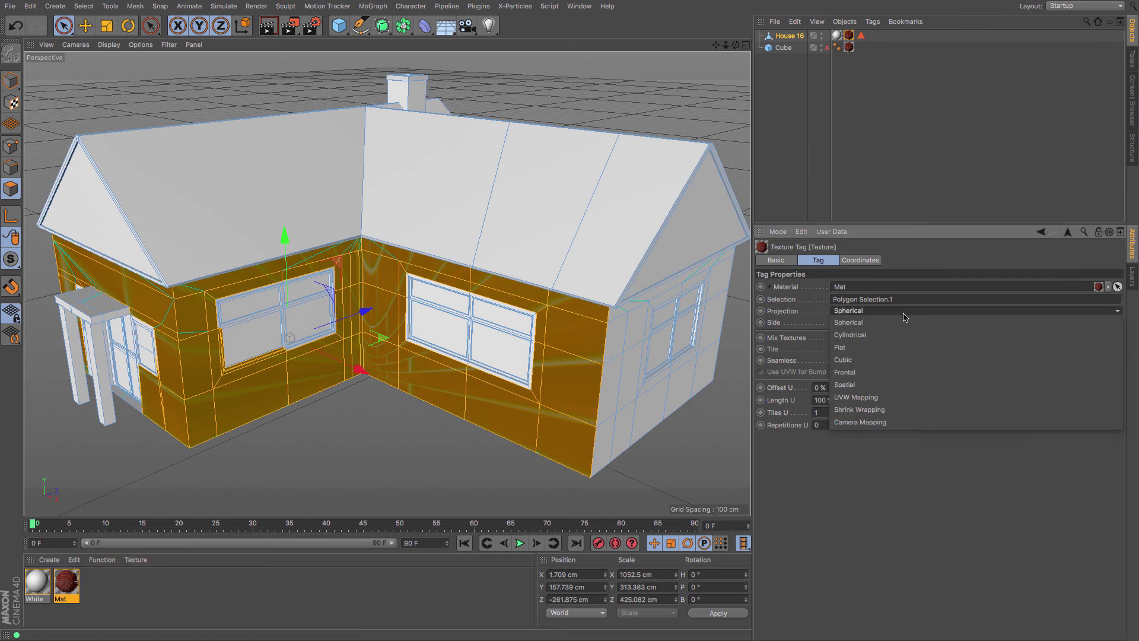
click(903, 358)
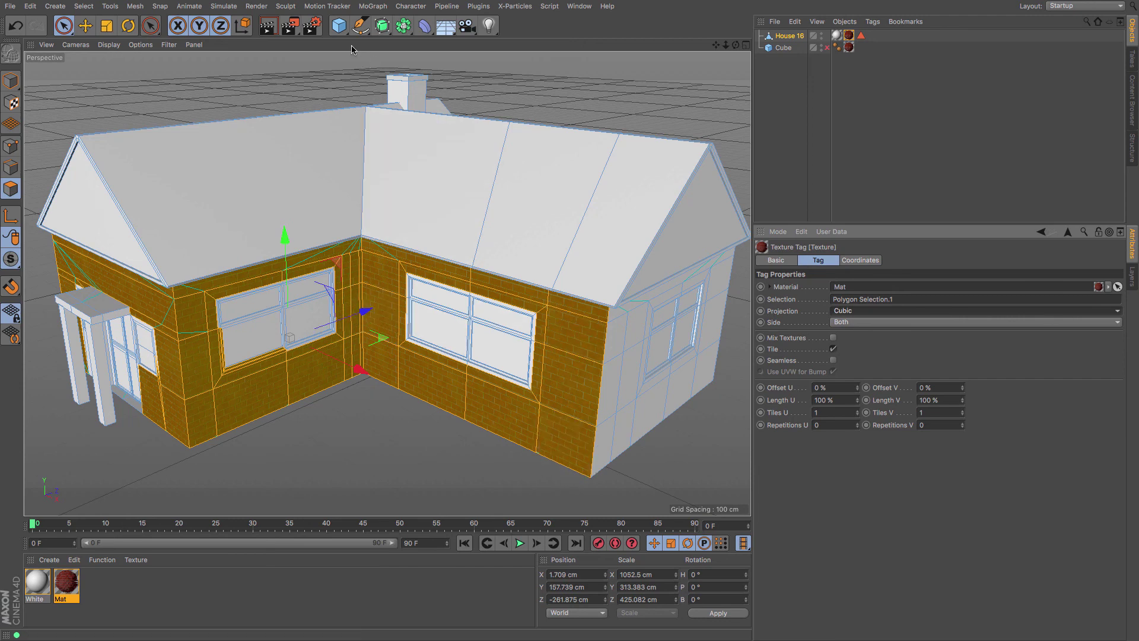
Step: Add a Physical Sky, enable Ambient Occlusion and Global Illumination effects, and render the house
drag(445, 25, 551, 41)
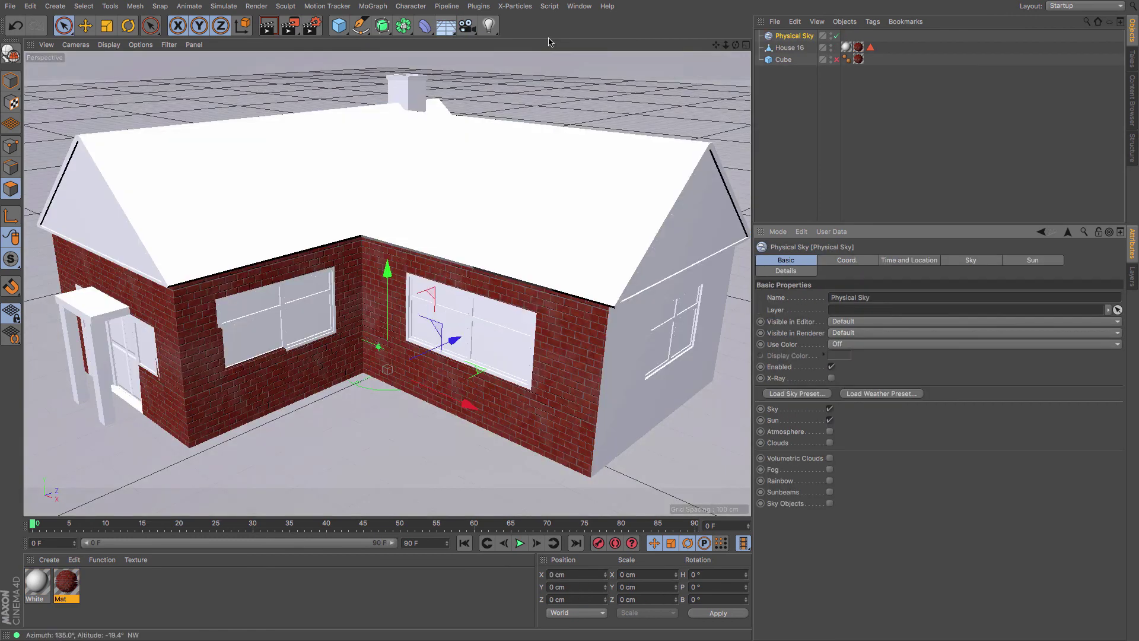
click(316, 31)
click(267, 294)
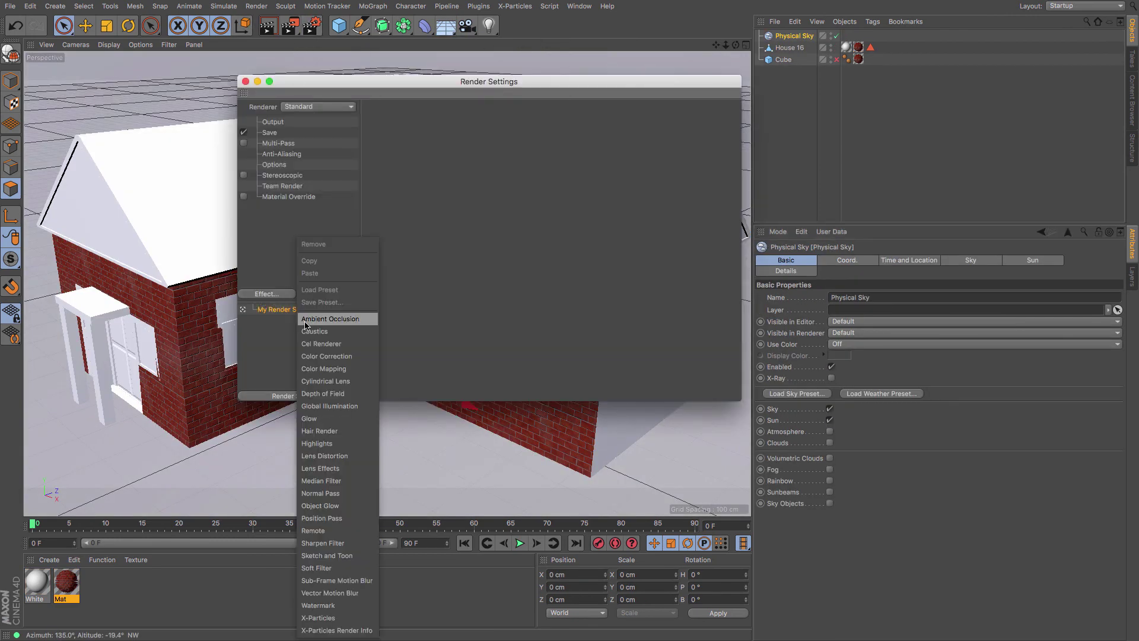
click(306, 321)
click(266, 294)
click(326, 406)
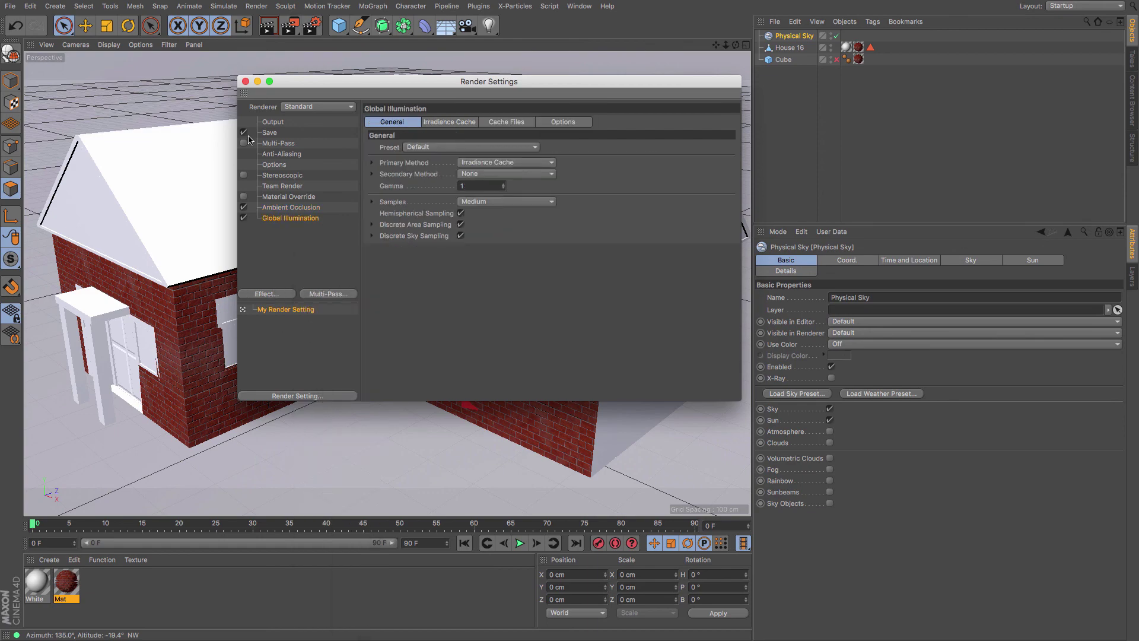
click(245, 82)
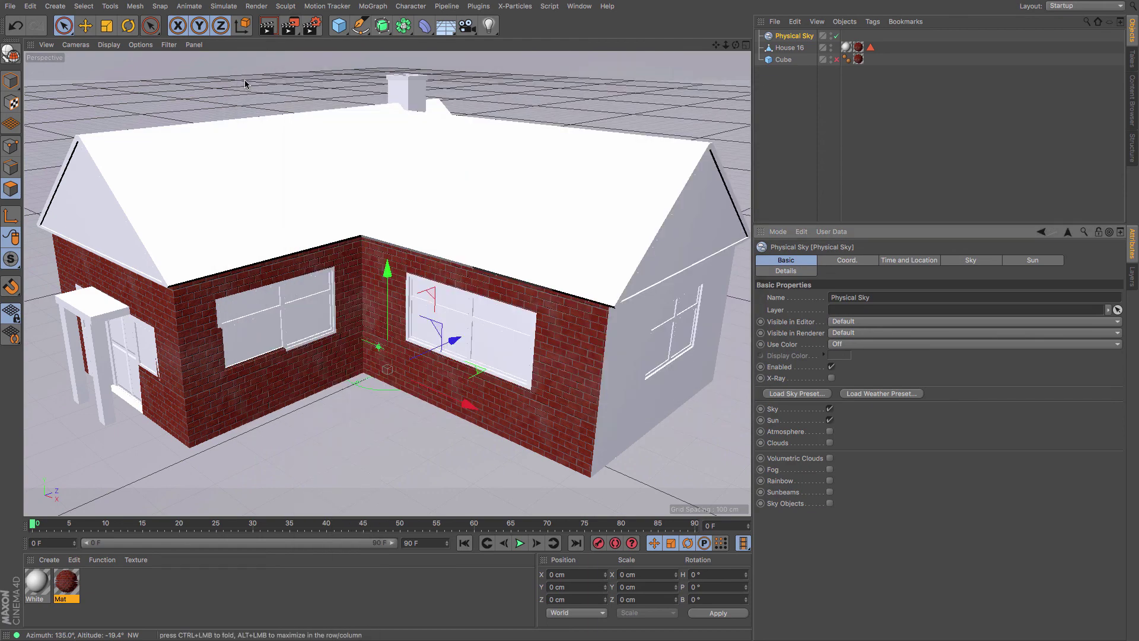
click(267, 31)
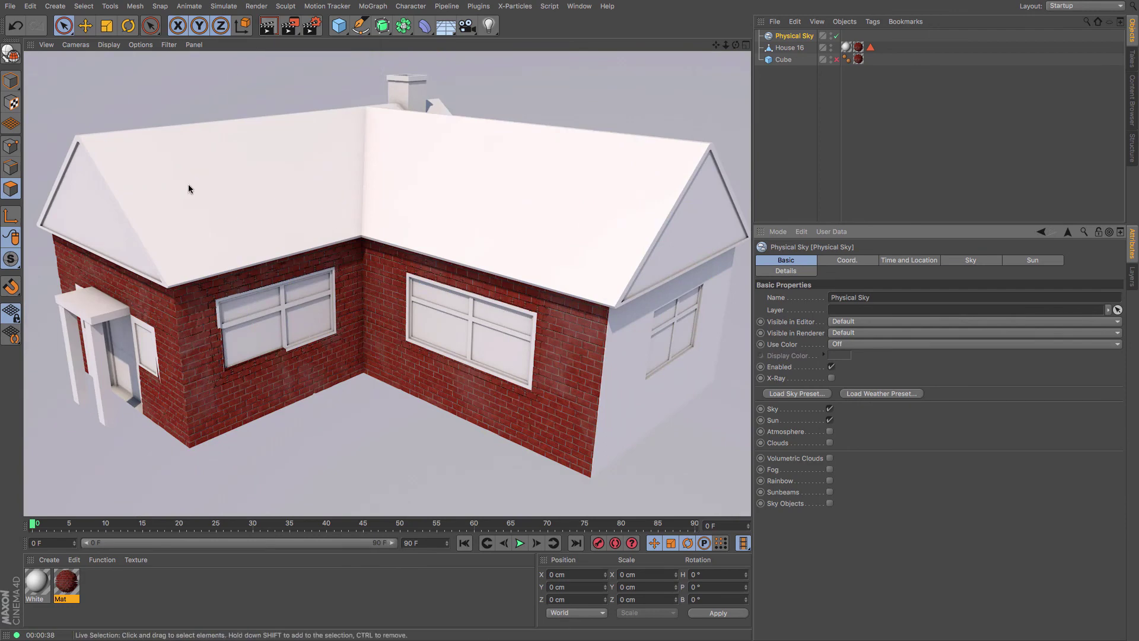
Step: Set the brick Mat's Displacement Height to 0.5 cm and move the editor aside to view the walls
double_click(67, 581)
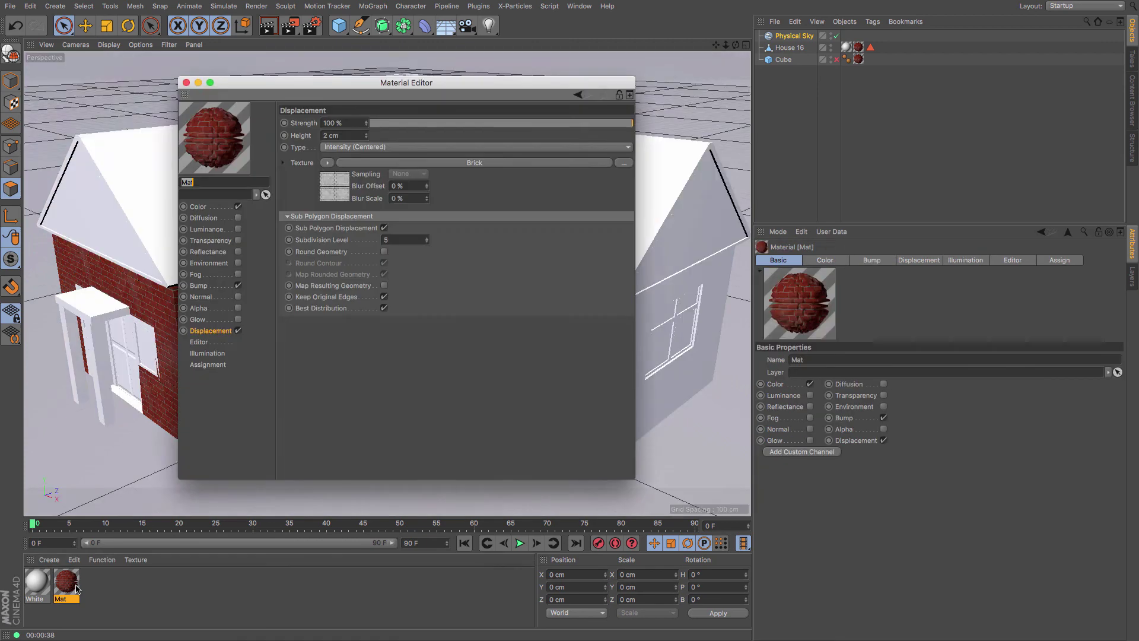
drag(293, 87, 774, 120)
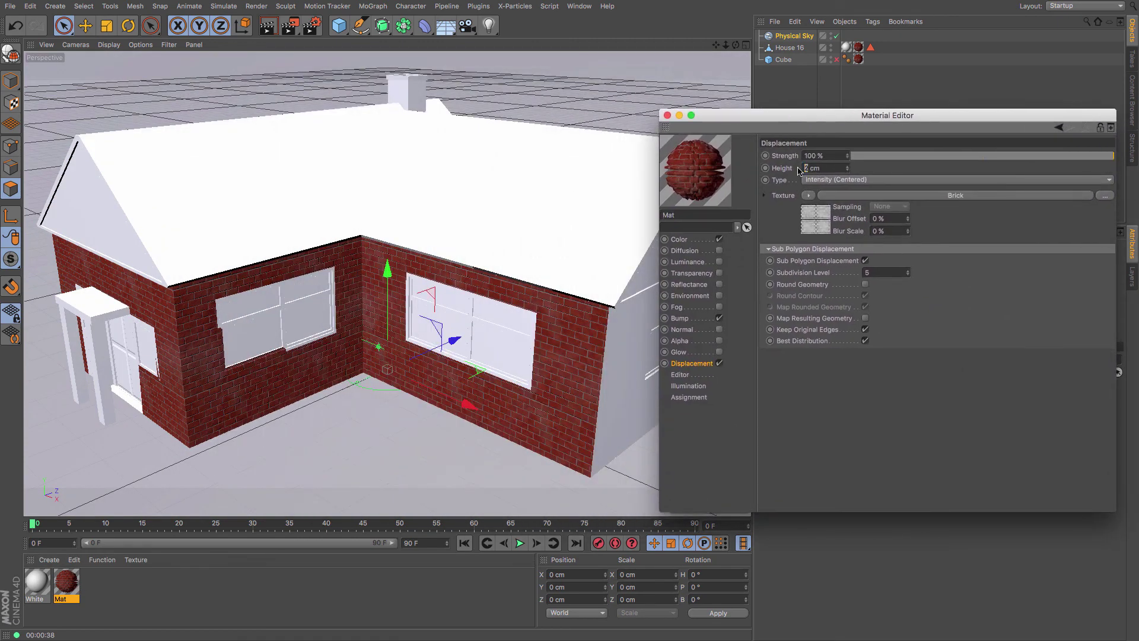
key(Return)
mouse_move(736, 45)
mouse_down()
mouse_move(709, 48)
mouse_move(730, 47)
mouse_up()
click(870, 47)
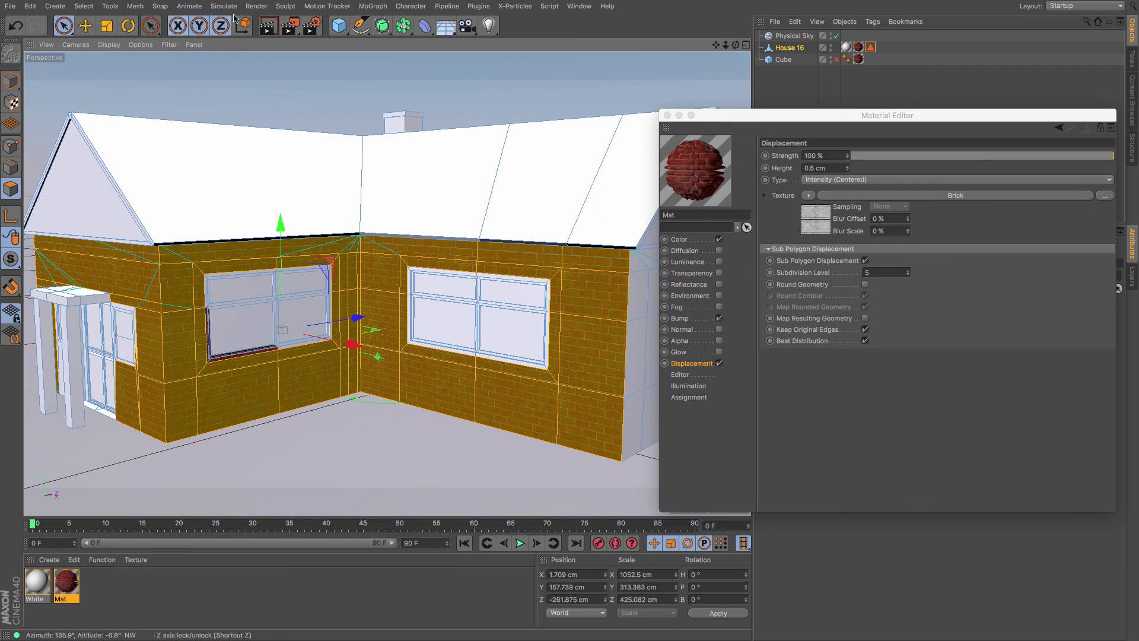
click(84, 6)
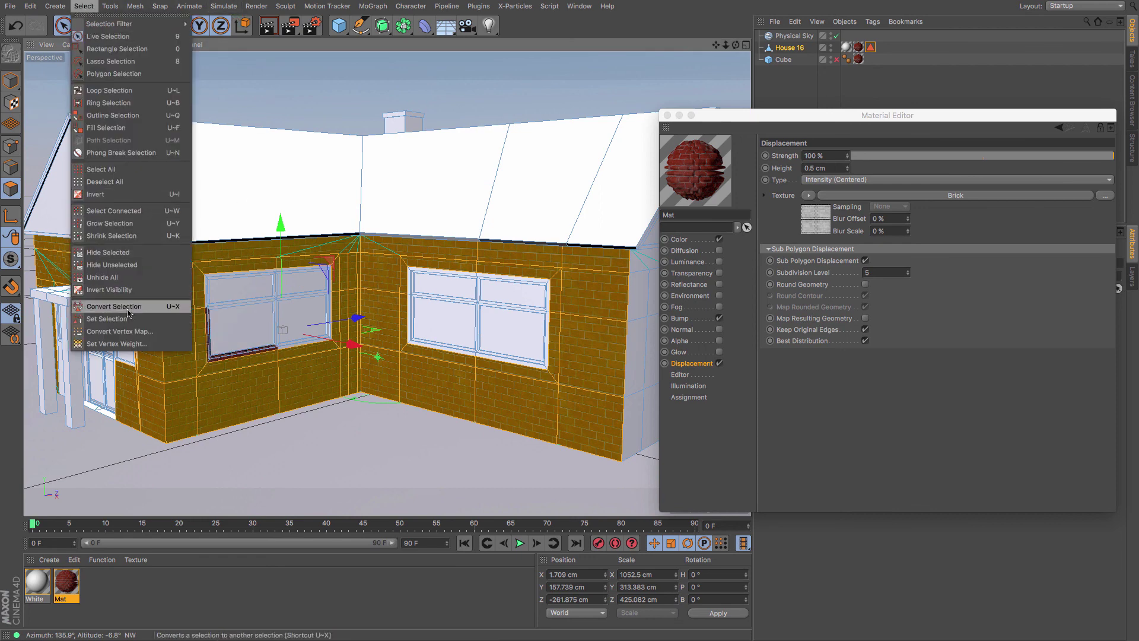
key(Escape)
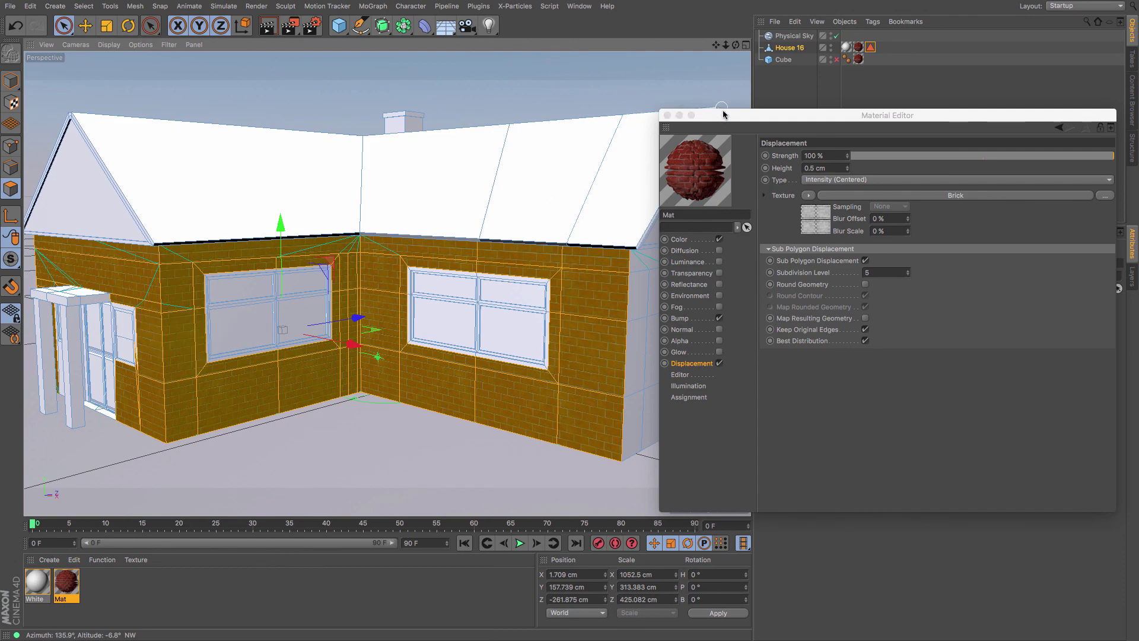
drag(724, 115, 840, 126)
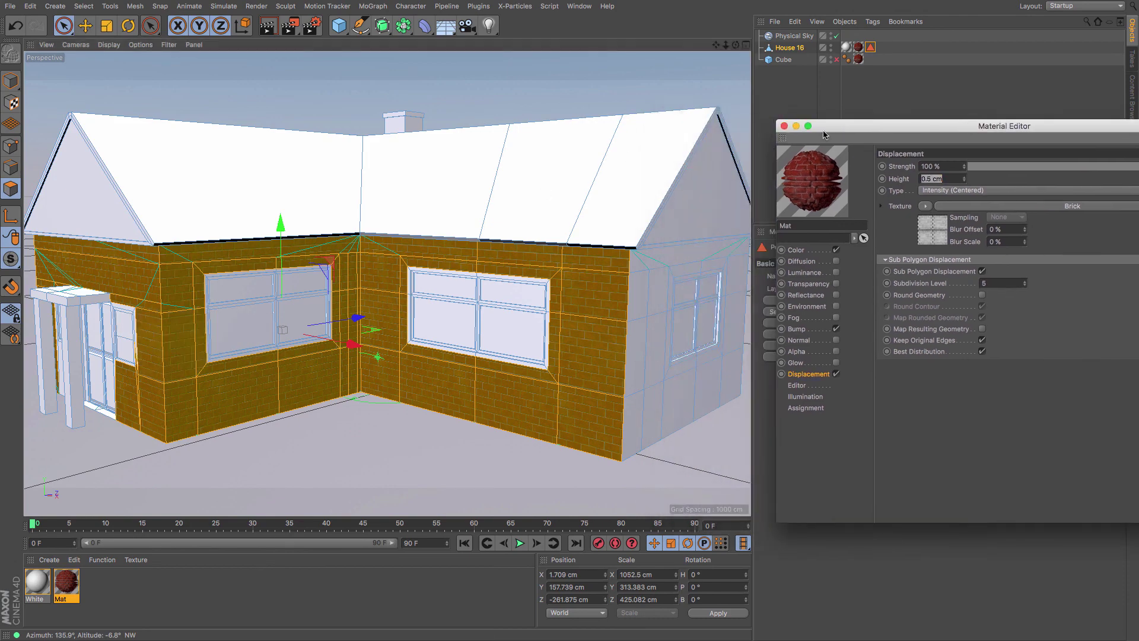
Step: Render House 16 to inspect the brick walls with 0.5 cm displacement
click(268, 27)
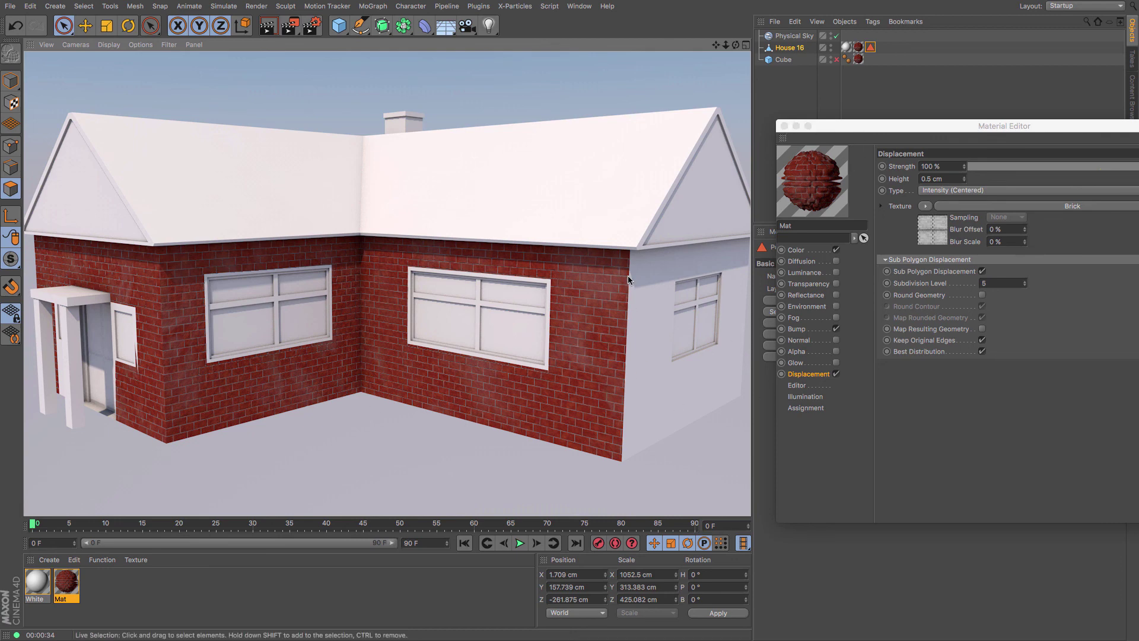
Step: Set the brick texture tag's Length U to 100.5%, undoing a trial 121% V stretch, and deselect the house
drag(827, 126, 1054, 121)
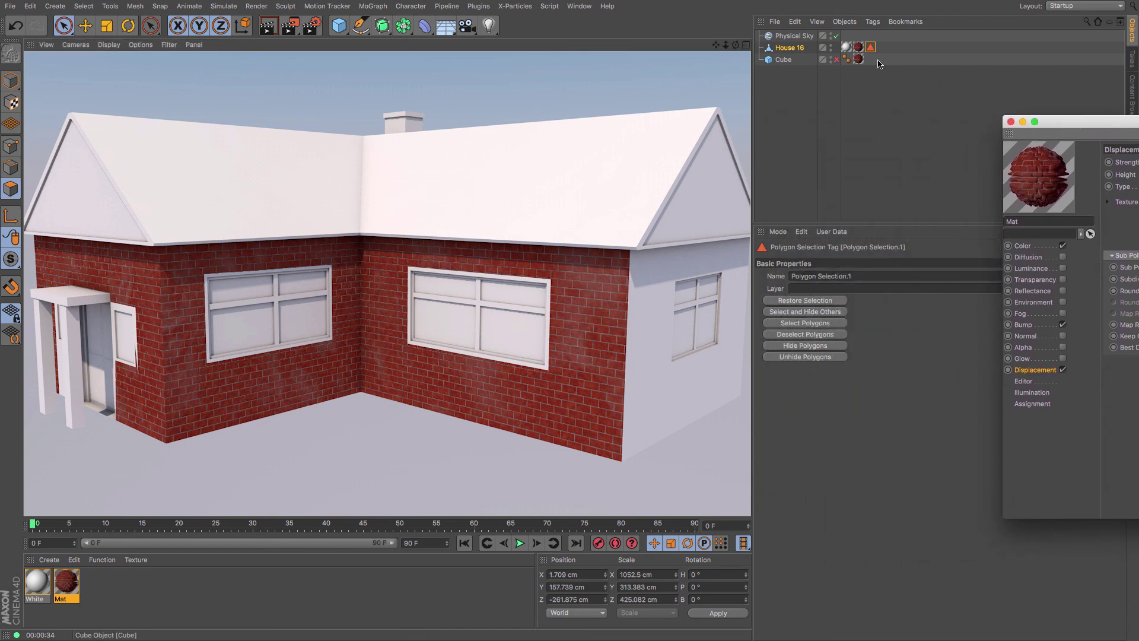
click(858, 47)
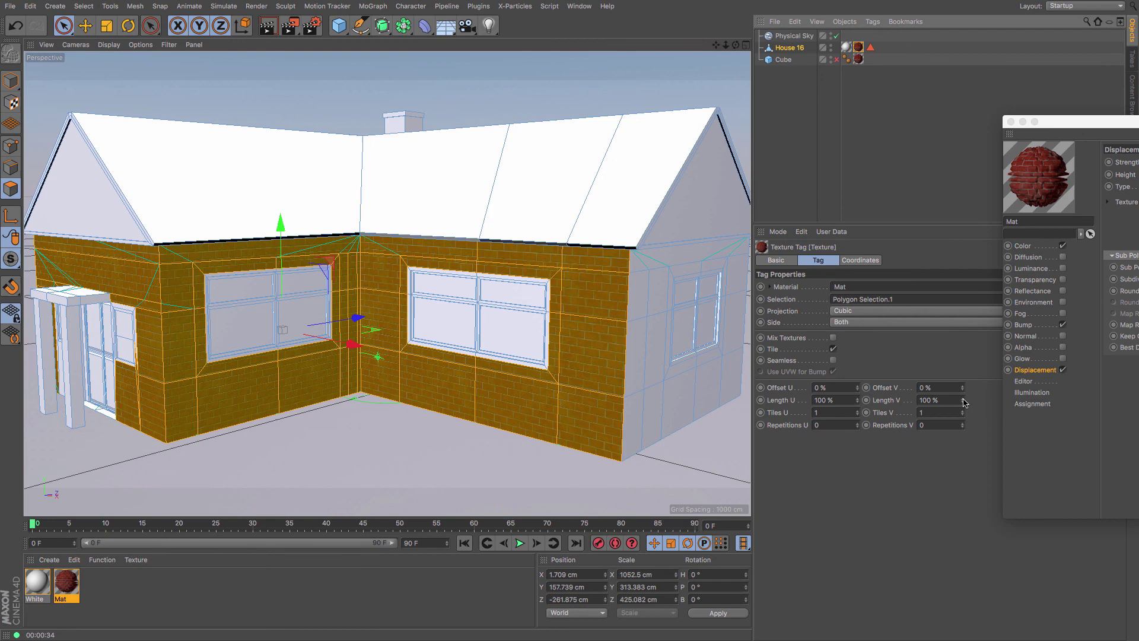
drag(962, 401, 962, 385)
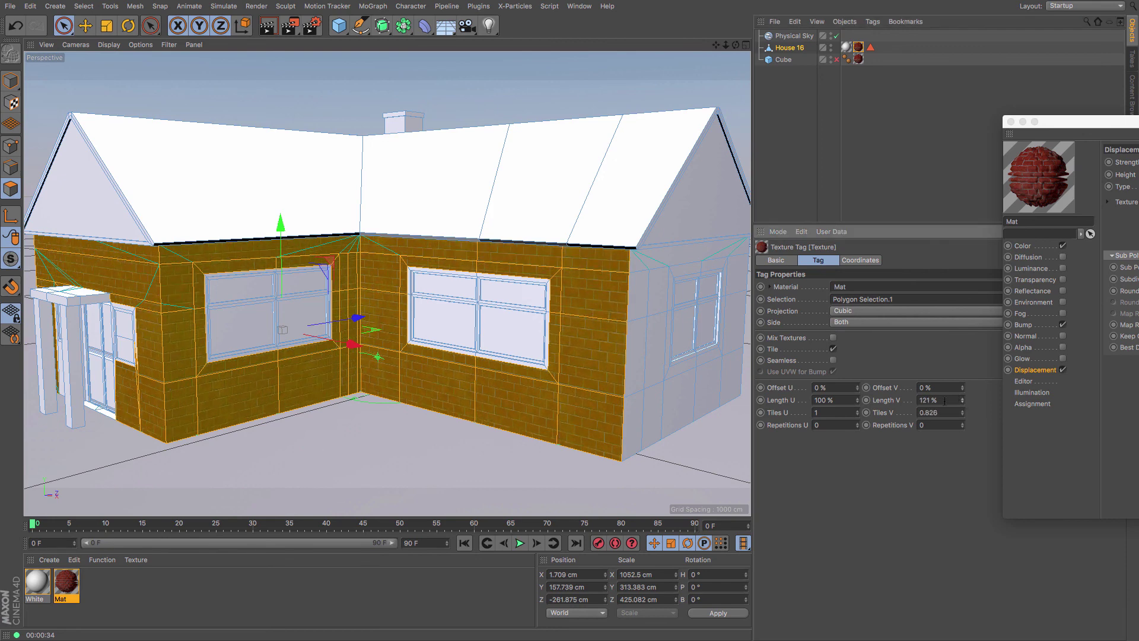
key(ctrl+z)
key(ctrl+z)
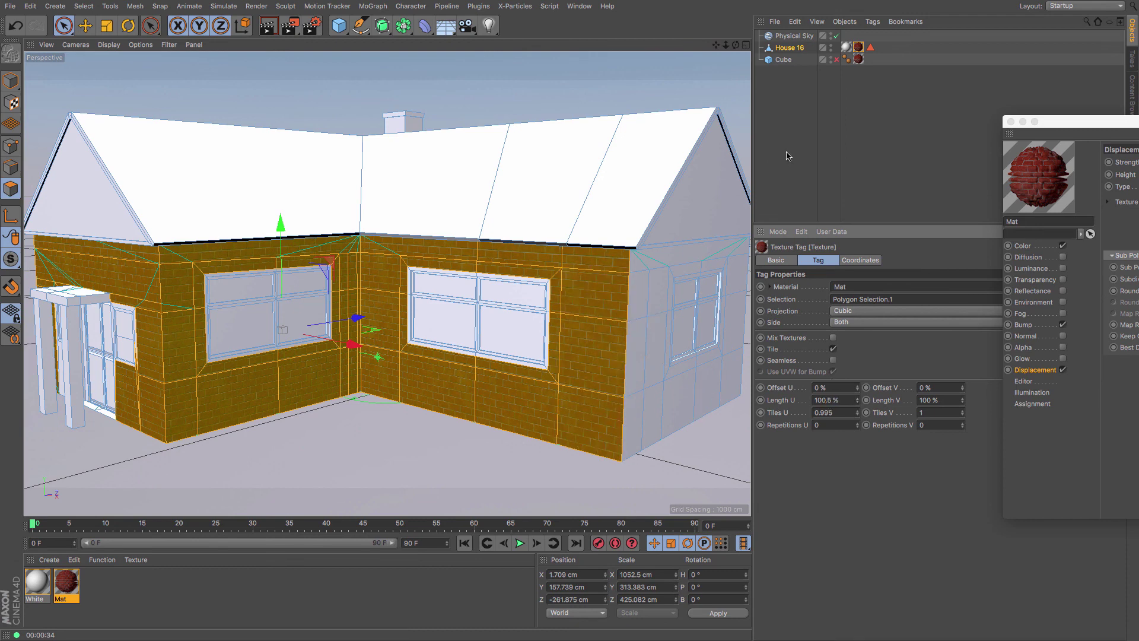
click(567, 321)
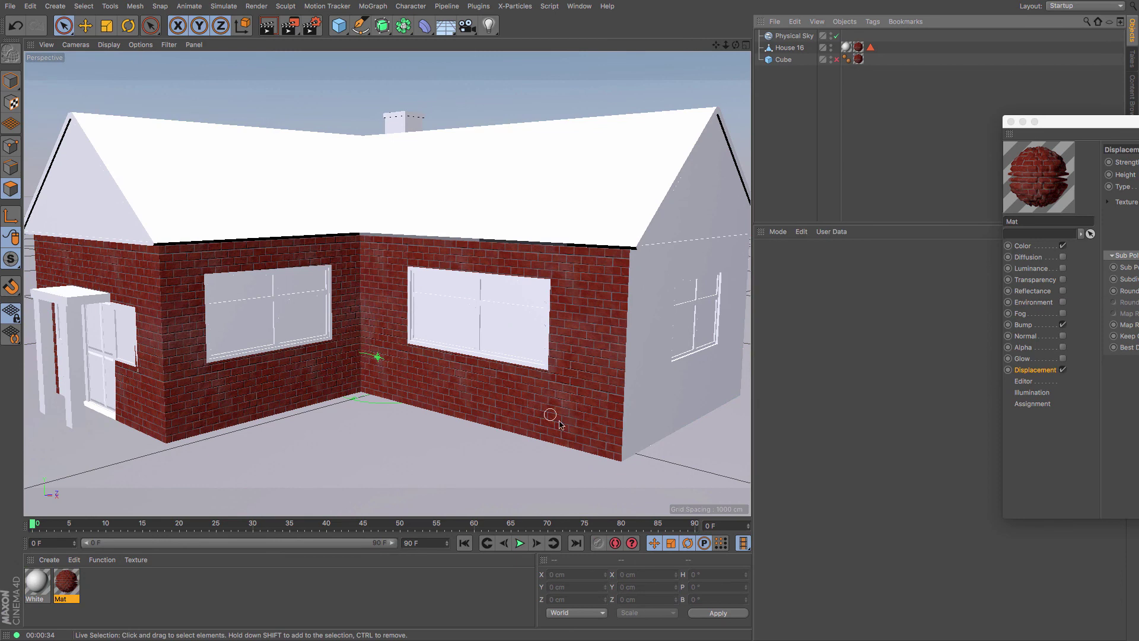